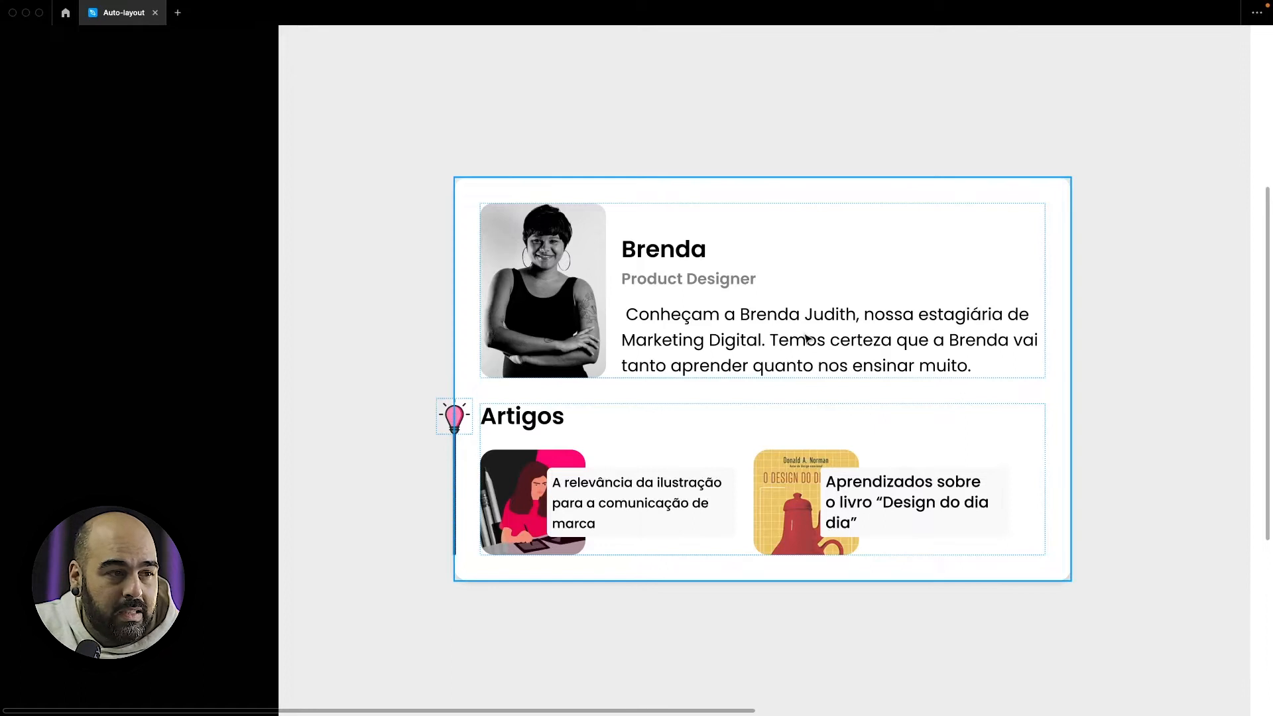
Show the interface panels and expand the conteúdoDoVídeo-Wrapper and listaDeCapítulos layers to list the chapter items
scroll(806, 338, "right", 5)
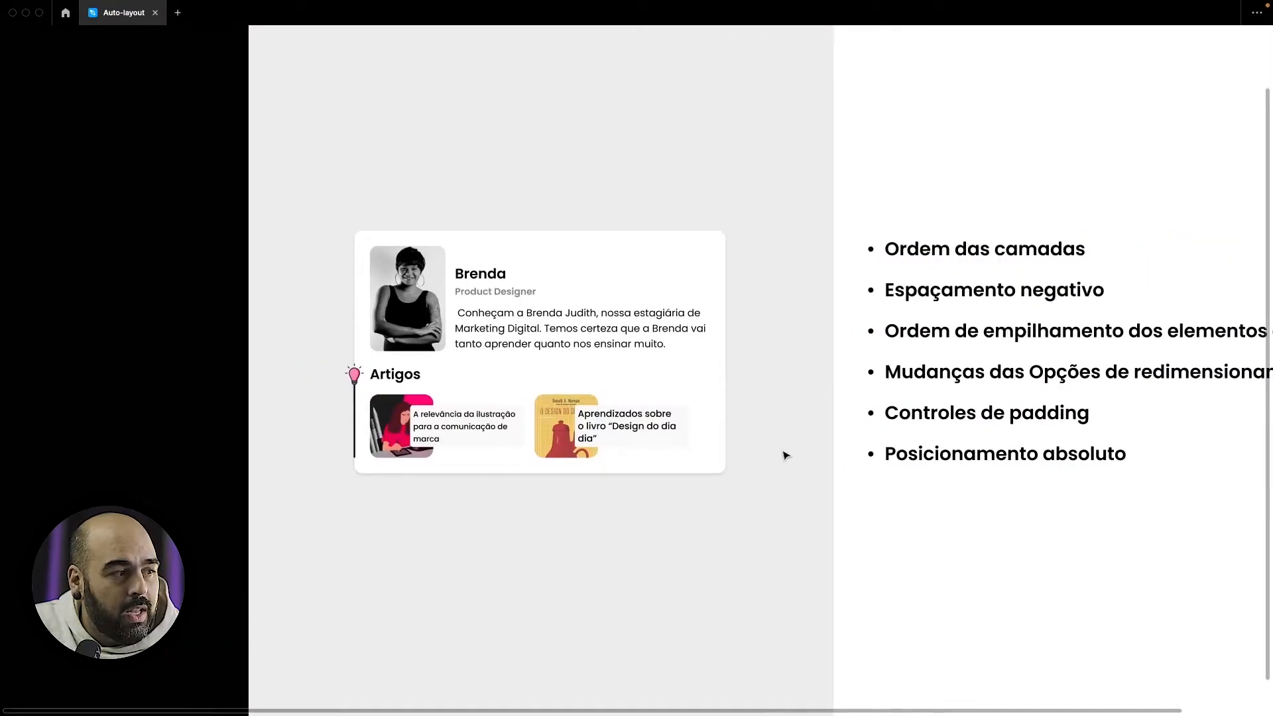
scroll(786, 455, "right", 5)
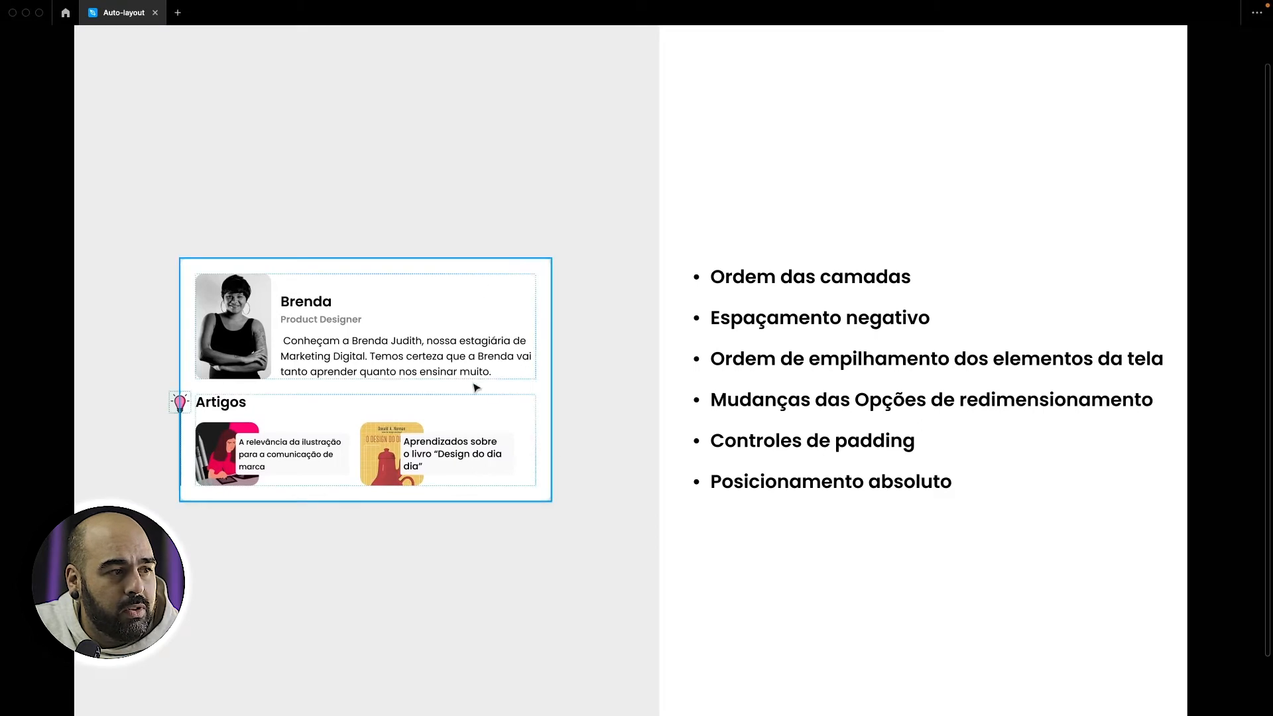
left_click(745, 315)
key("ctrl+backslash")
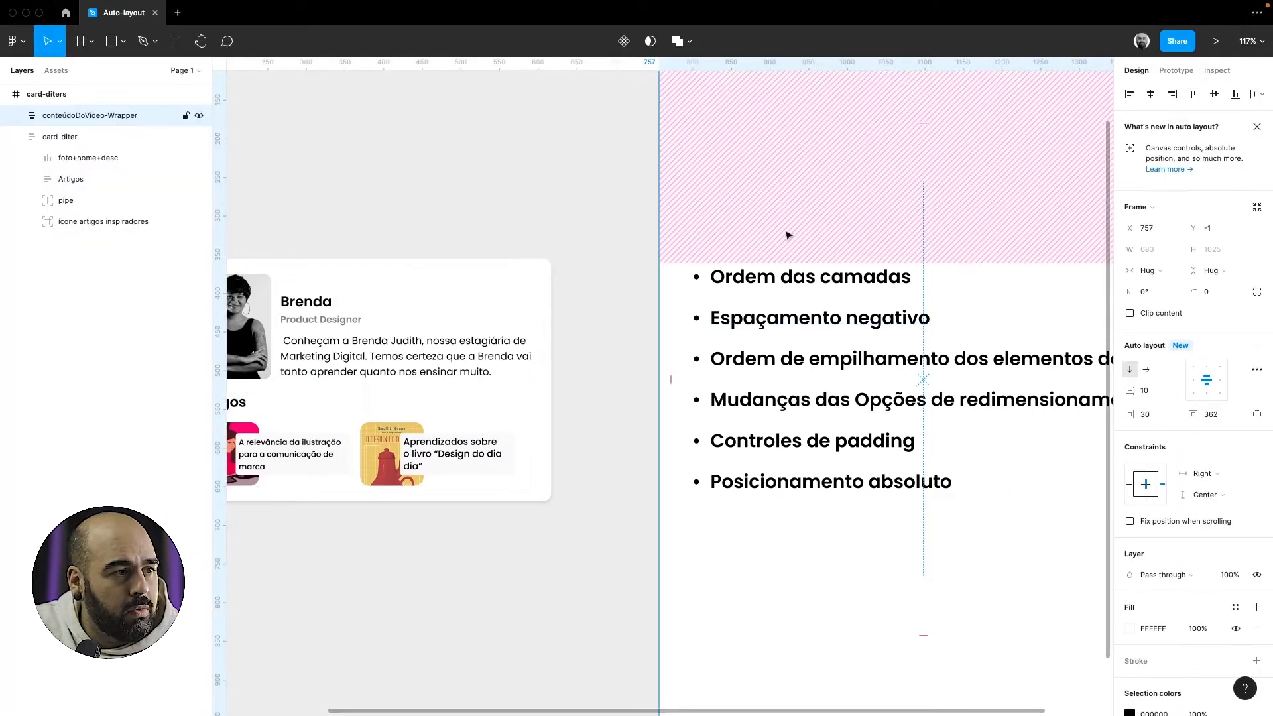
scroll(790, 275, "down", 3)
scroll(792, 287, "left", 1)
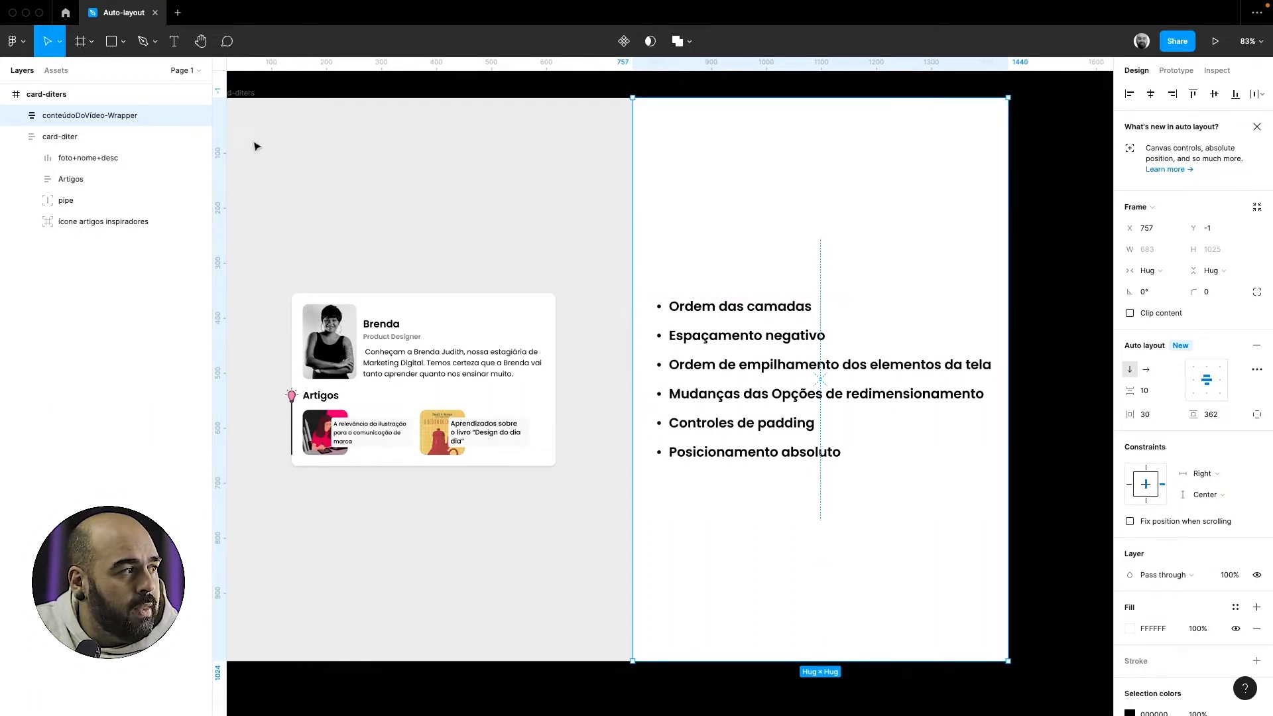
left_click(16, 116)
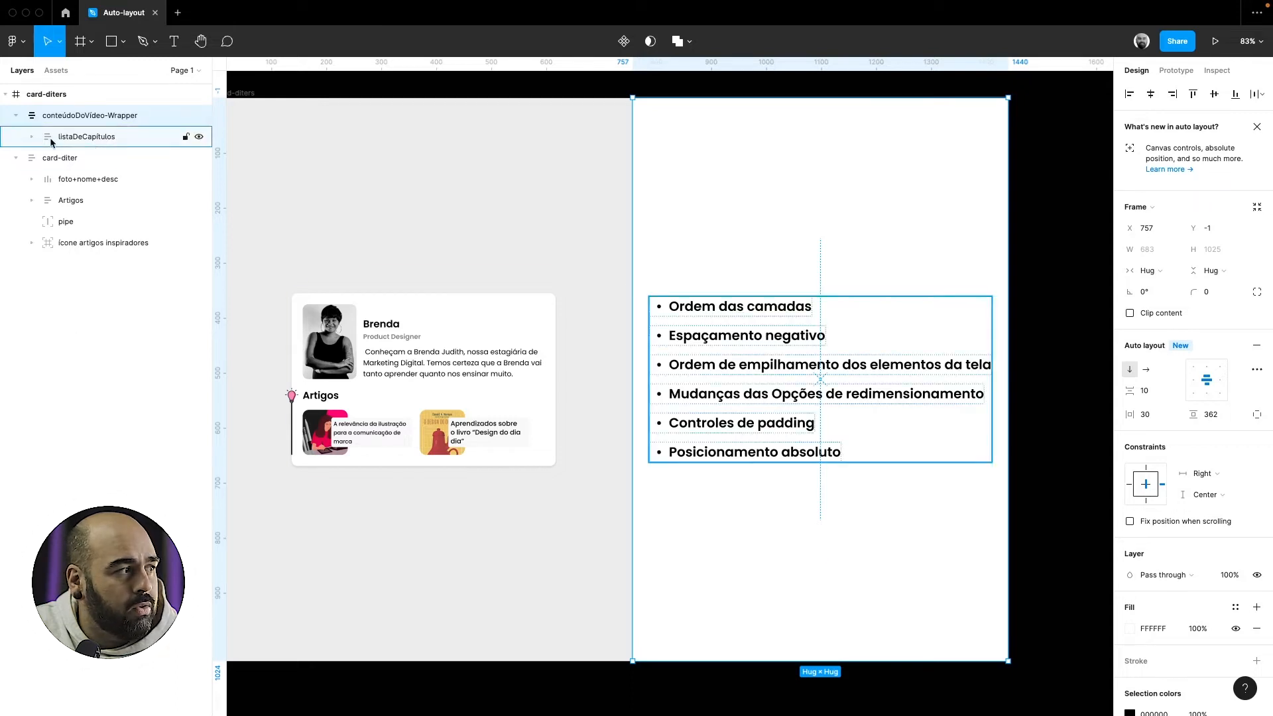
left_click(31, 137)
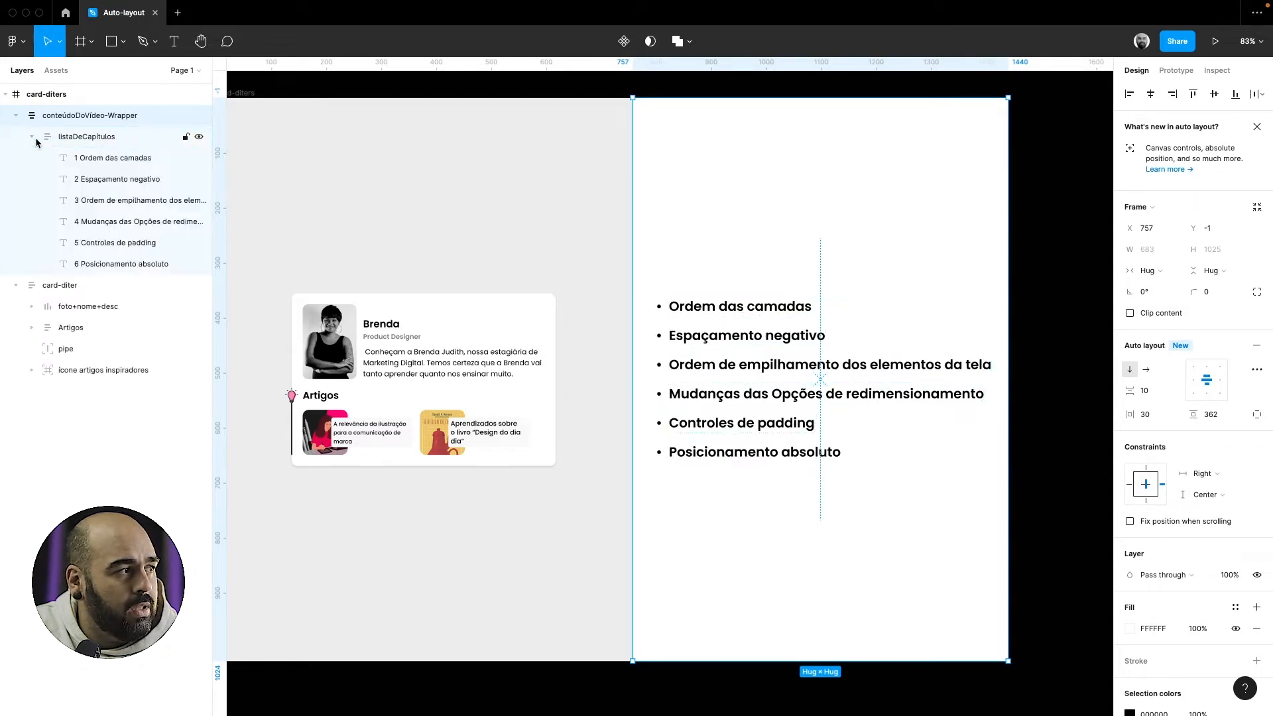
Apply strikethrough decoration to the "Ordem das camadas" list item
left_click(96, 166)
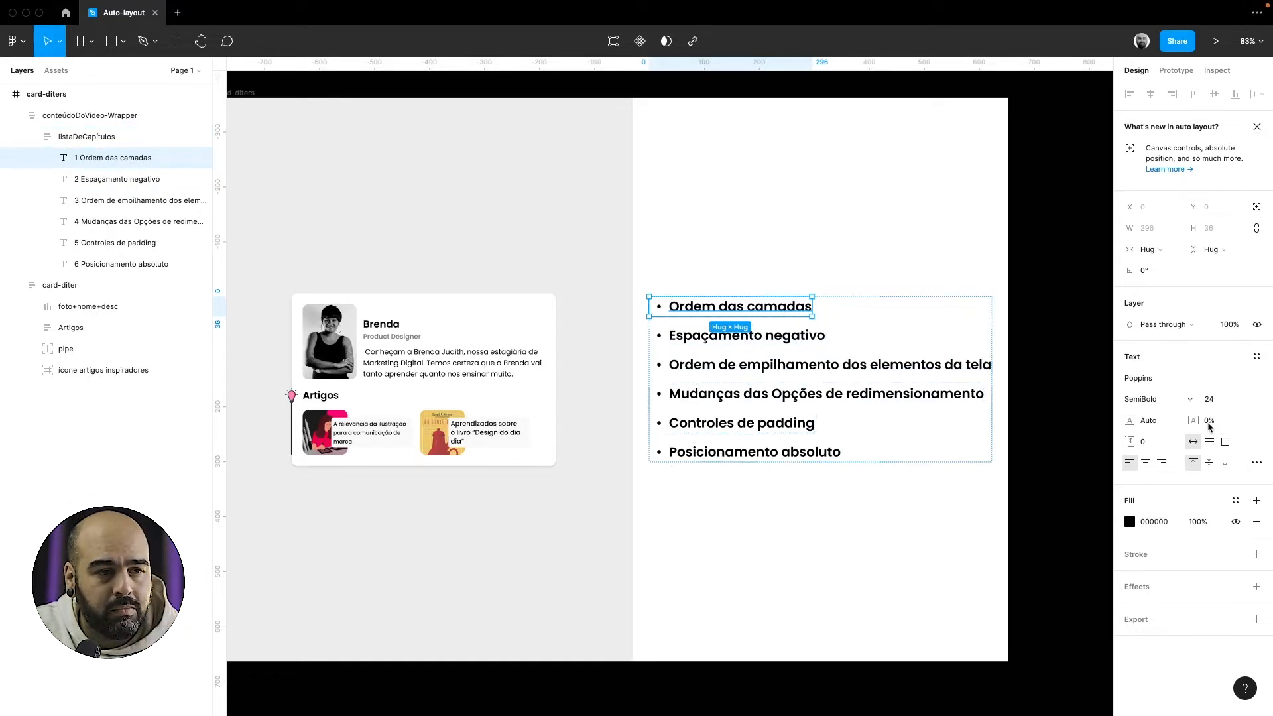
left_click(1256, 464)
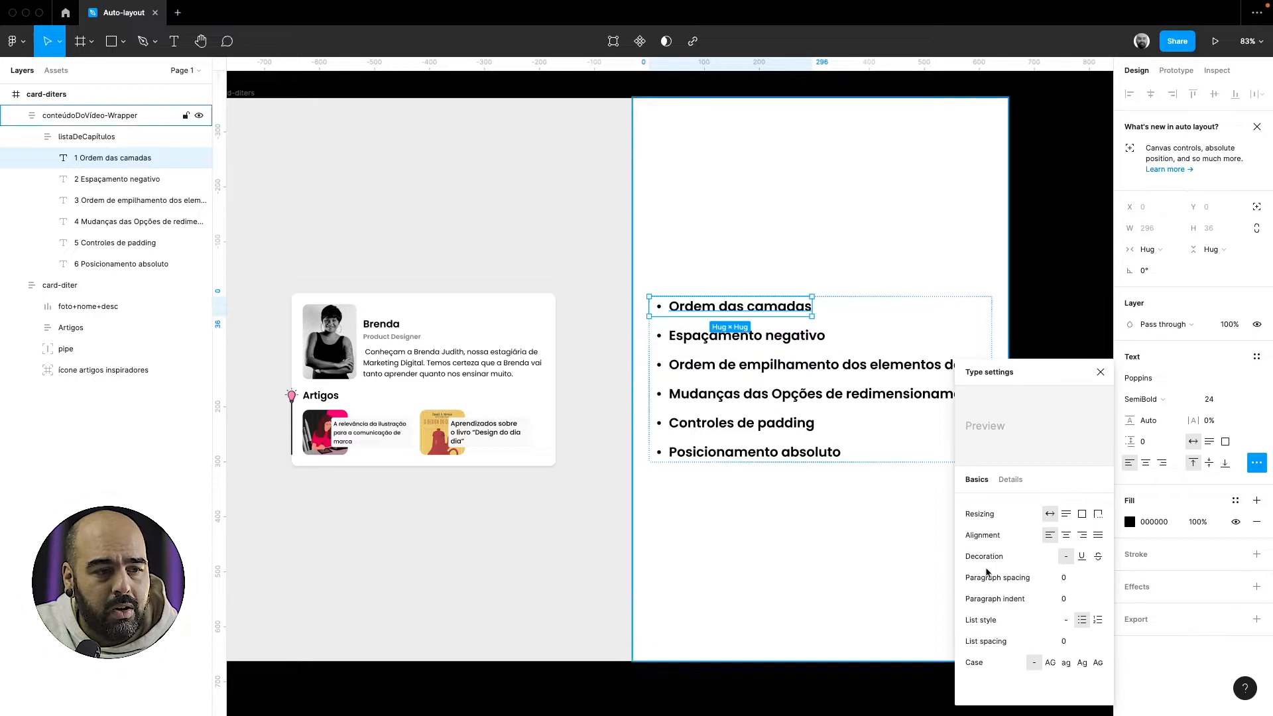
left_click(1098, 556)
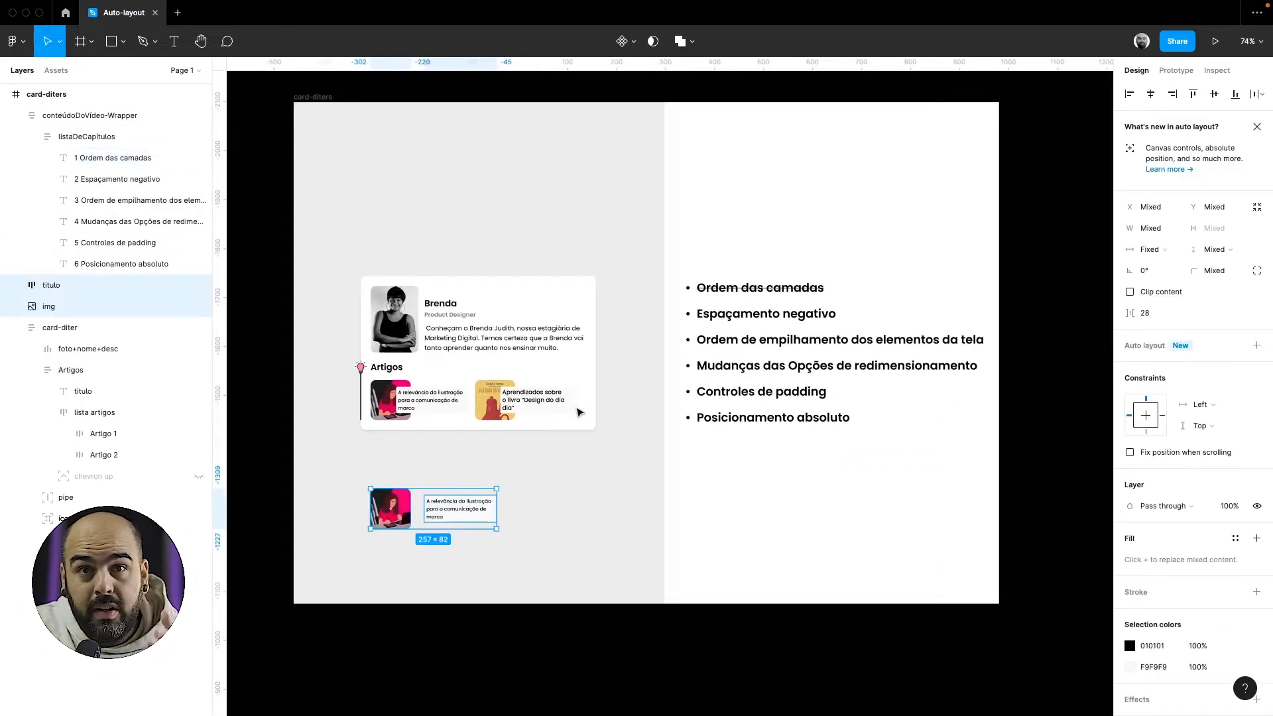
Try to wrap the loose article image and its title box below the card in auto layout
scroll(429, 393, "up", 5)
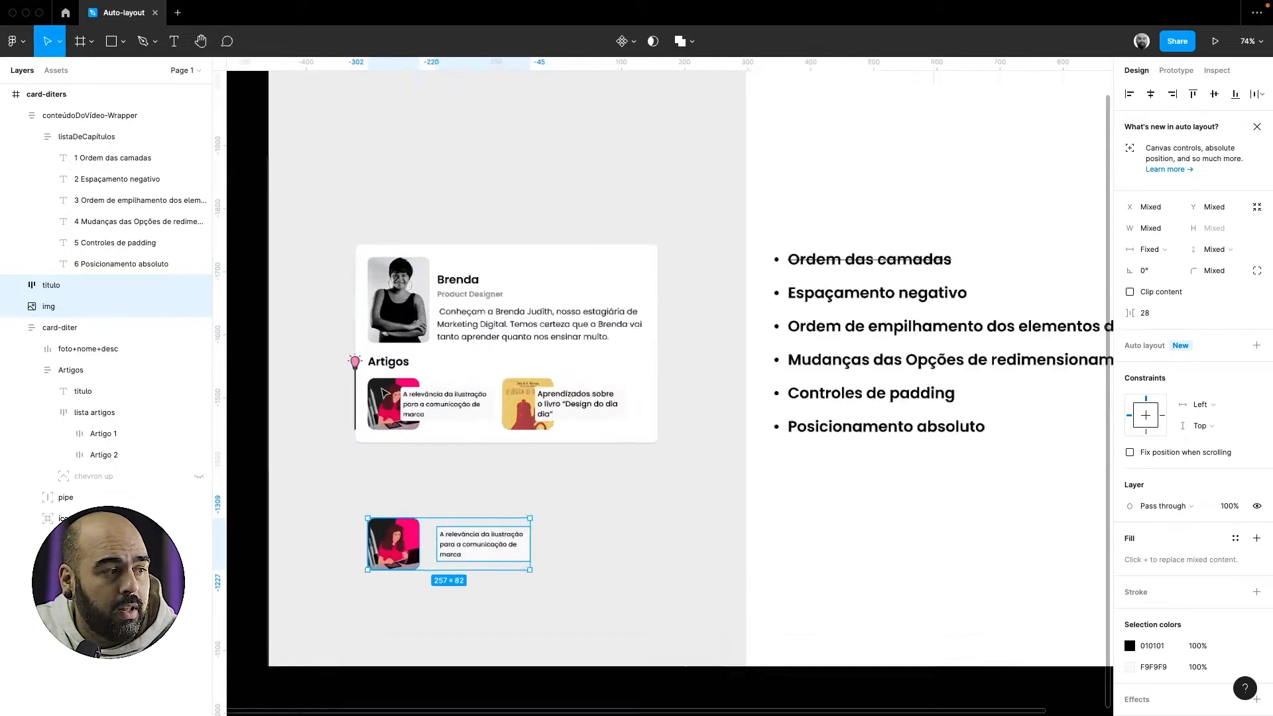
scroll(430, 394, "down", 3)
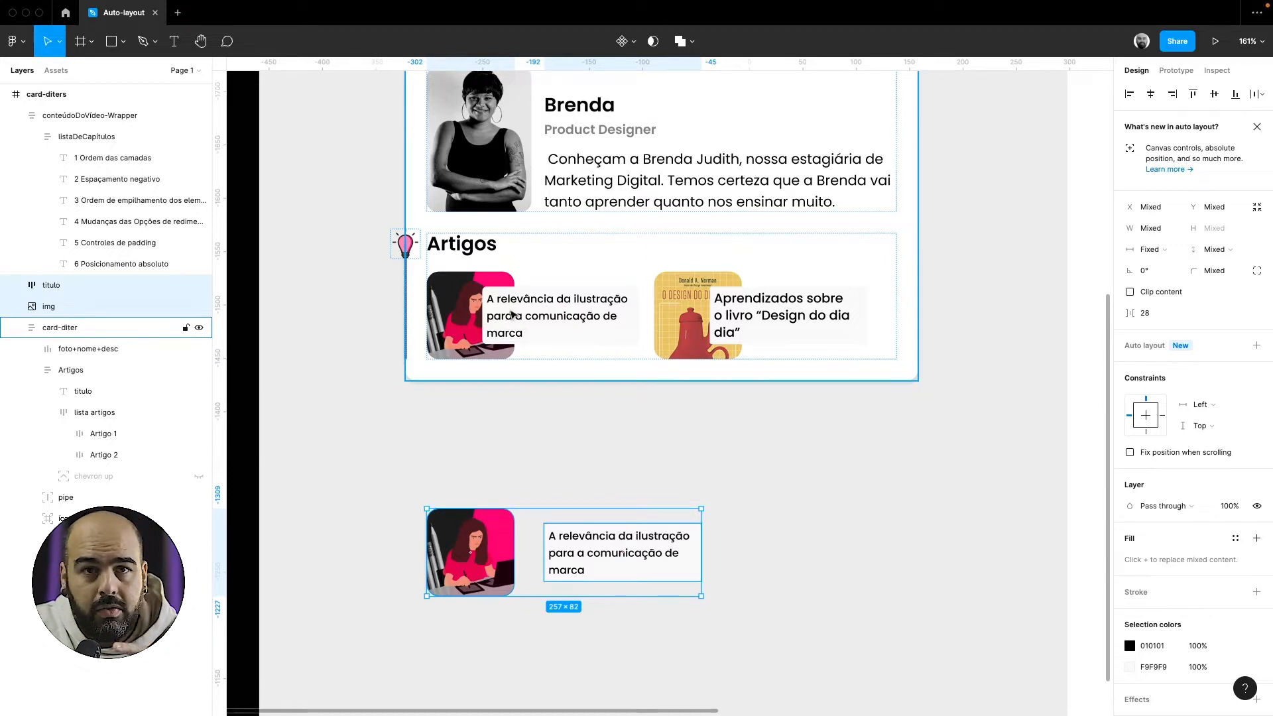
scroll(511, 319, "down", 3)
scroll(511, 325, "up", 5)
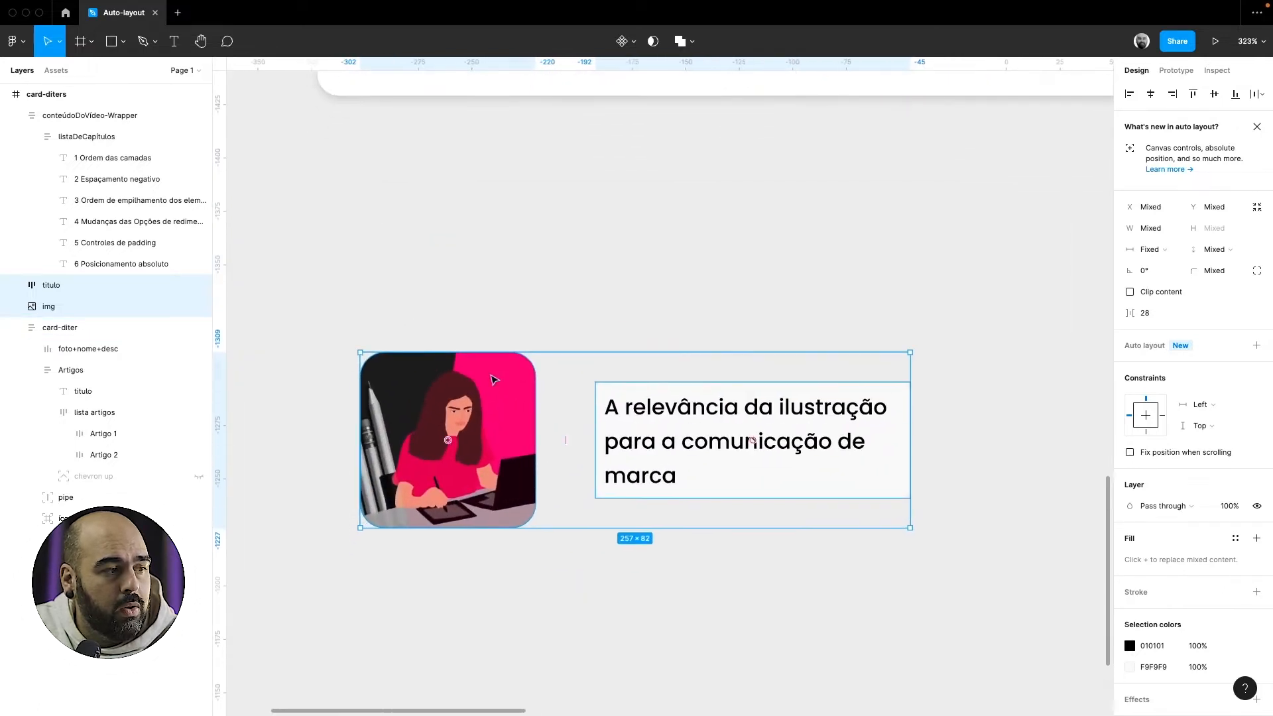
scroll(494, 378, "down", 1)
scroll(493, 378, "up", 2)
scroll(494, 378, "down", 1)
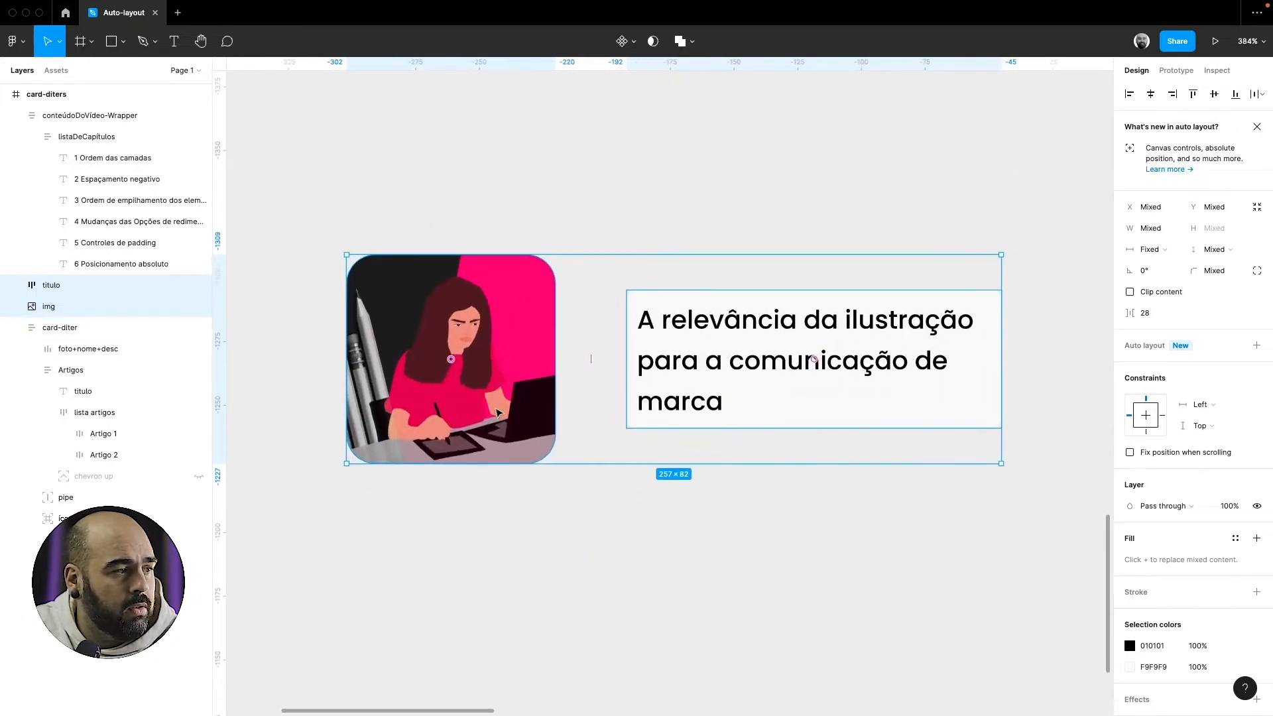
left_click(502, 411)
left_click(701, 402)
left_click(460, 396)
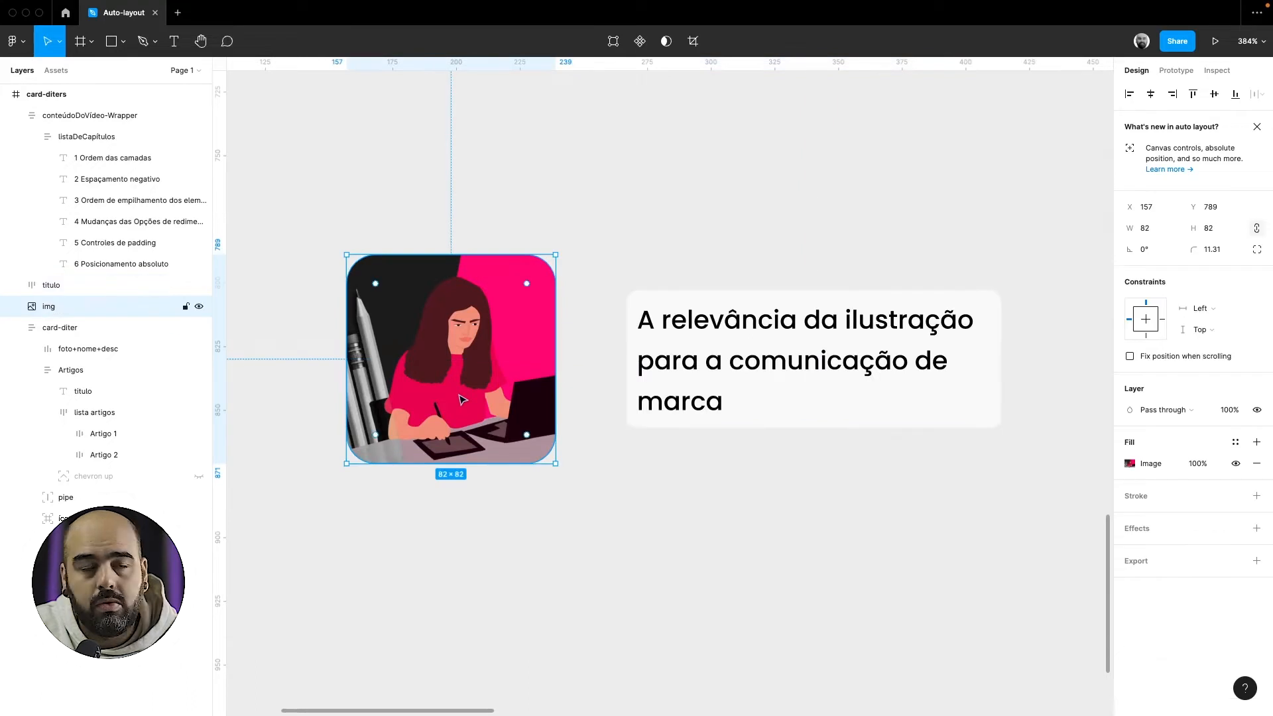
left_click(696, 378, "shift")
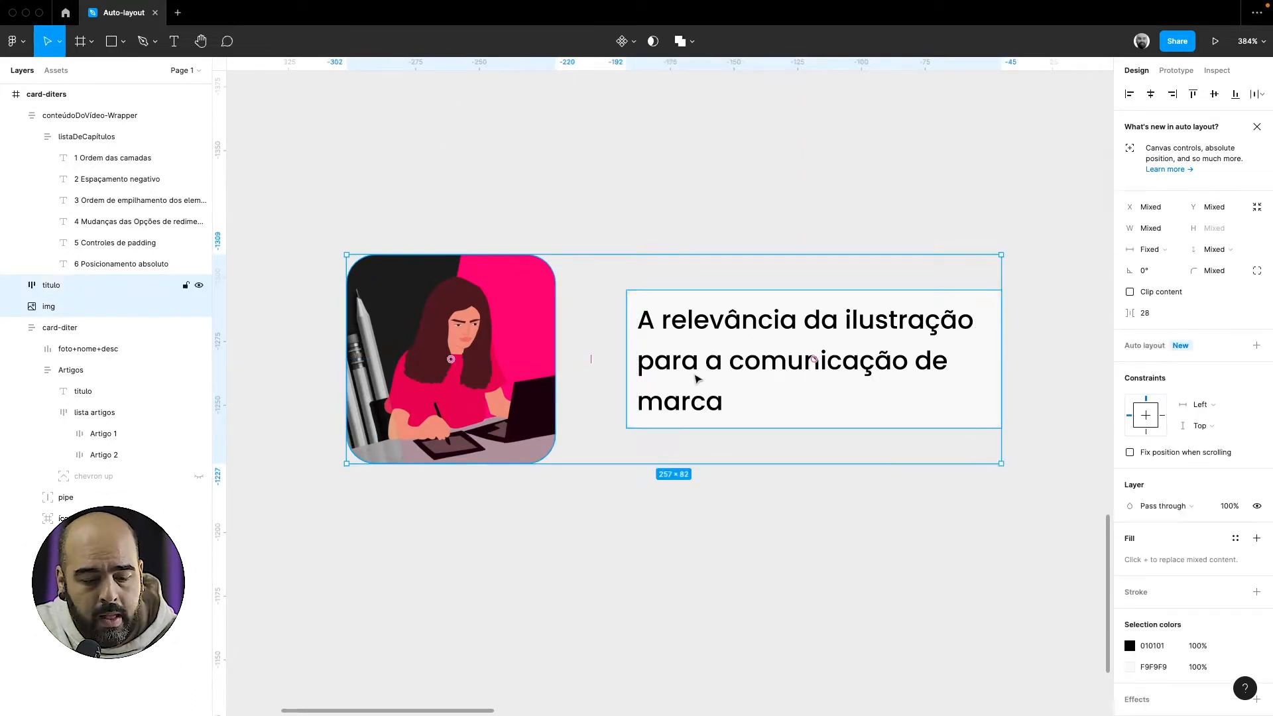
key("shift+a")
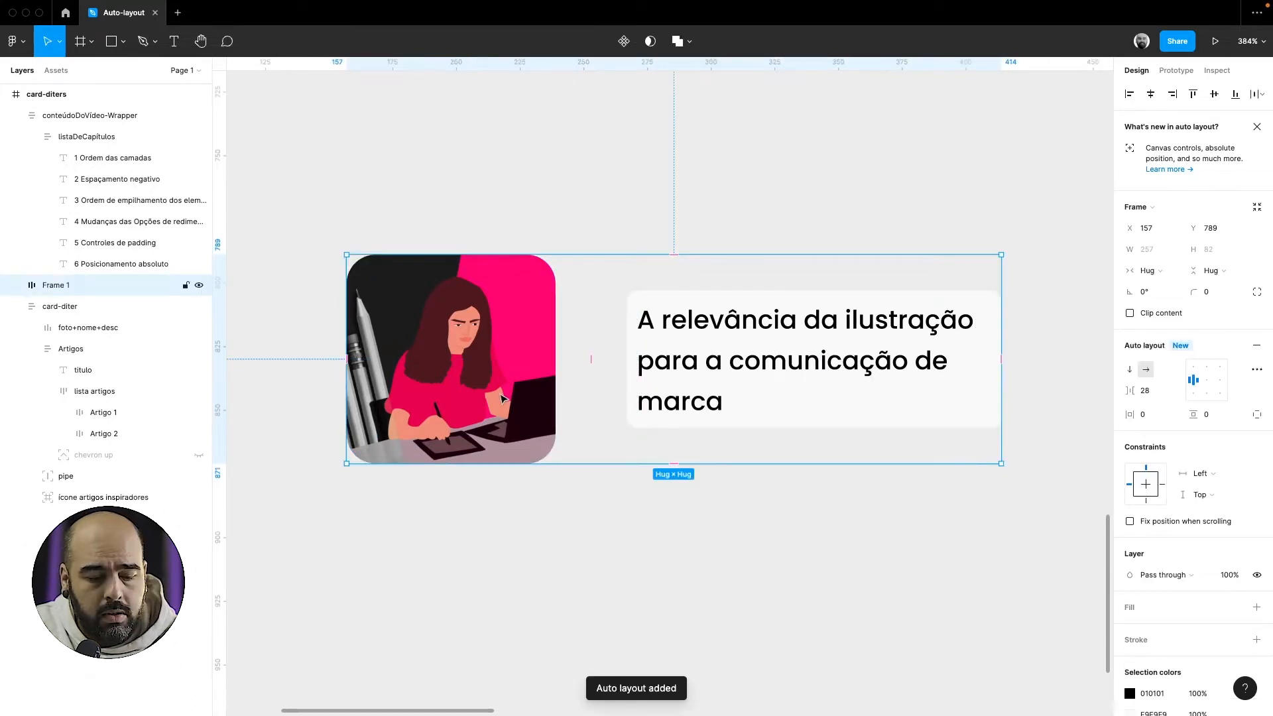
key("super+z")
right_click(511, 407)
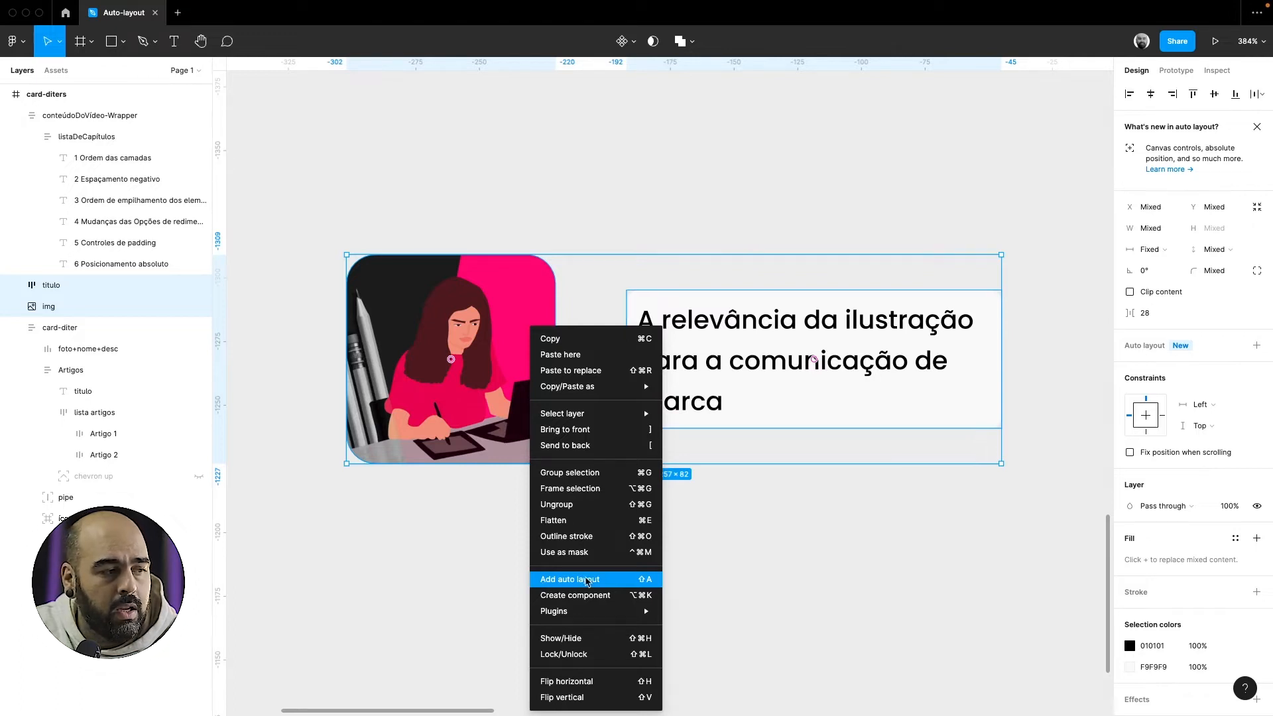
left_click(407, 401)
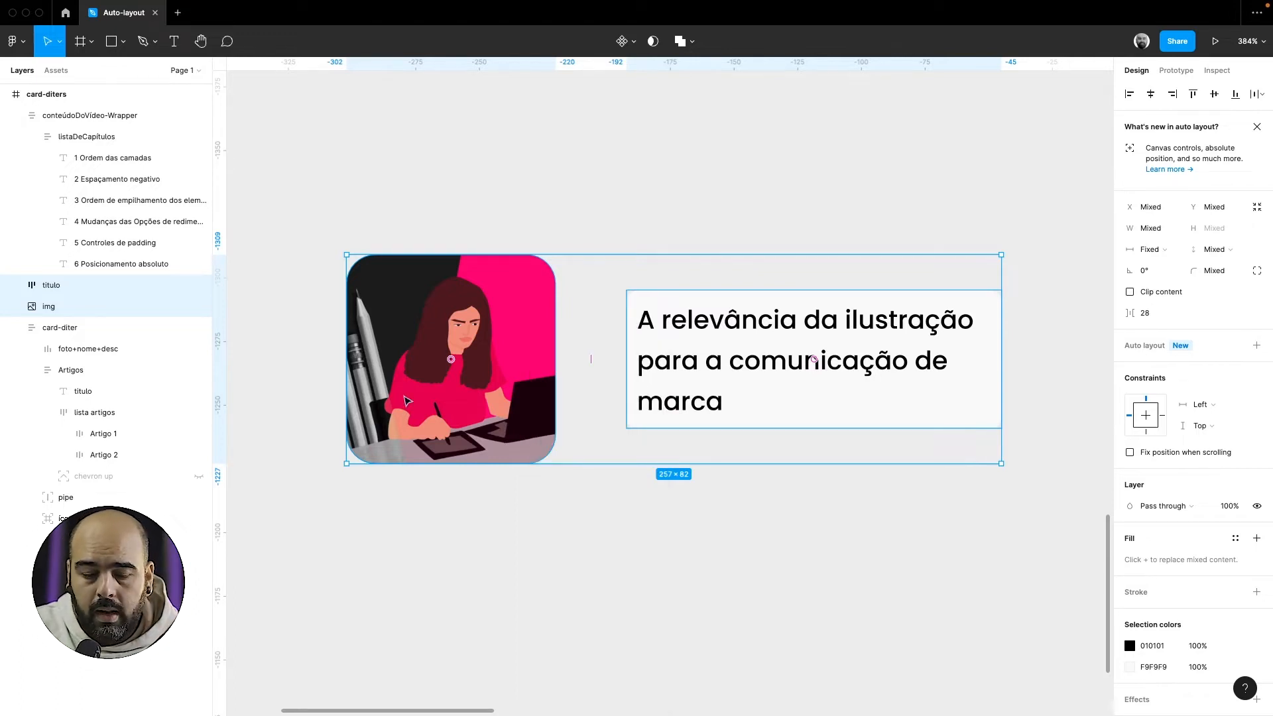
Add auto layout to the selected article image and title box, and rename the resulting frame Artigo-wrapper
key("shift+a")
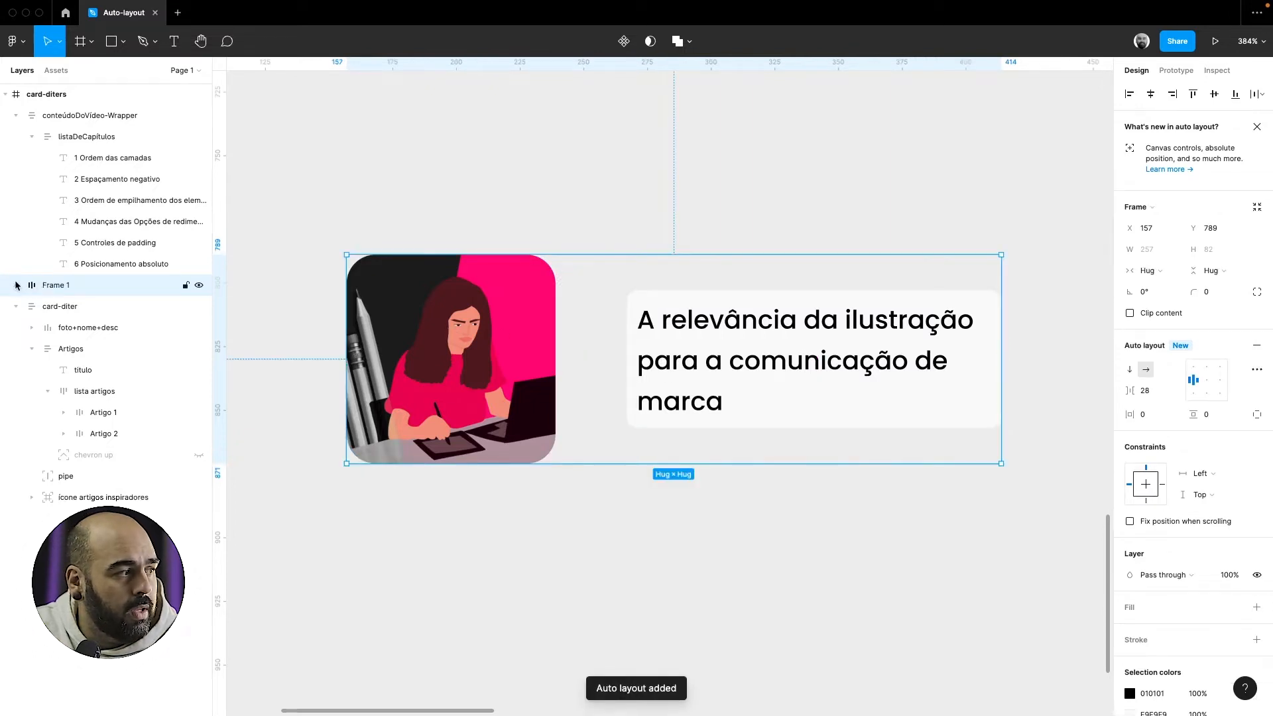
double_click(51, 285)
type("Artigo-wrapper")
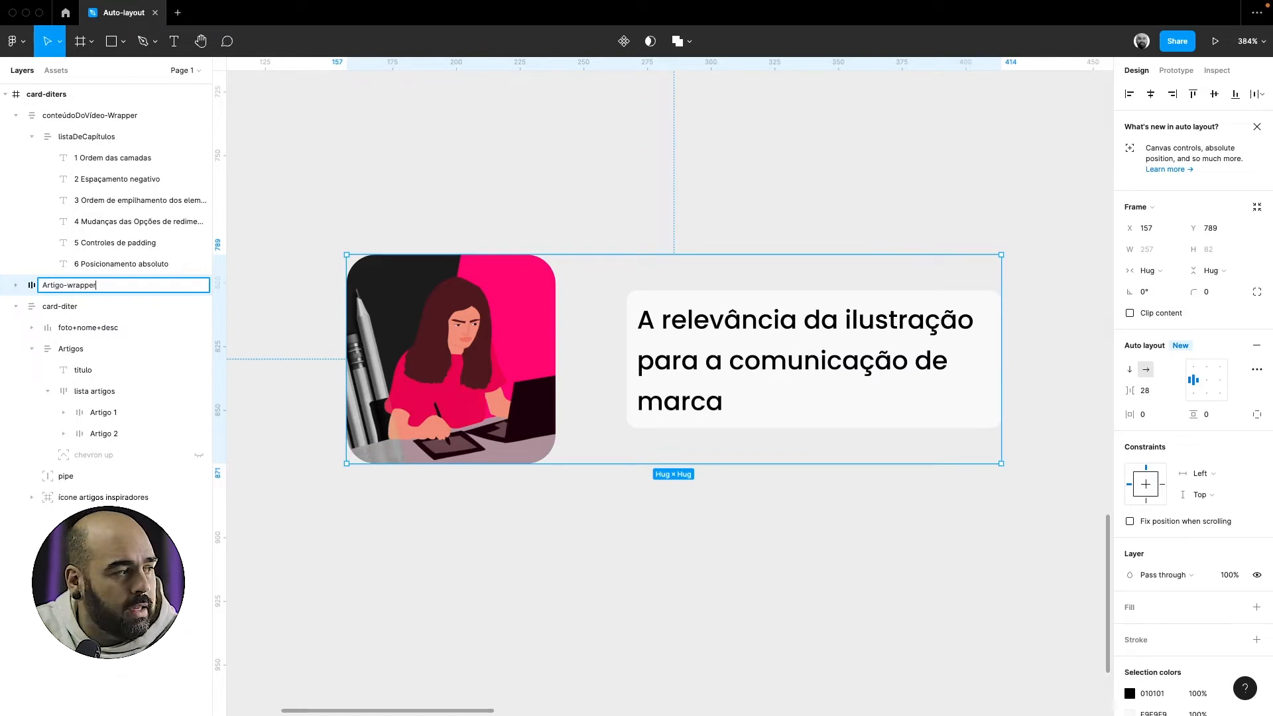
key("Return")
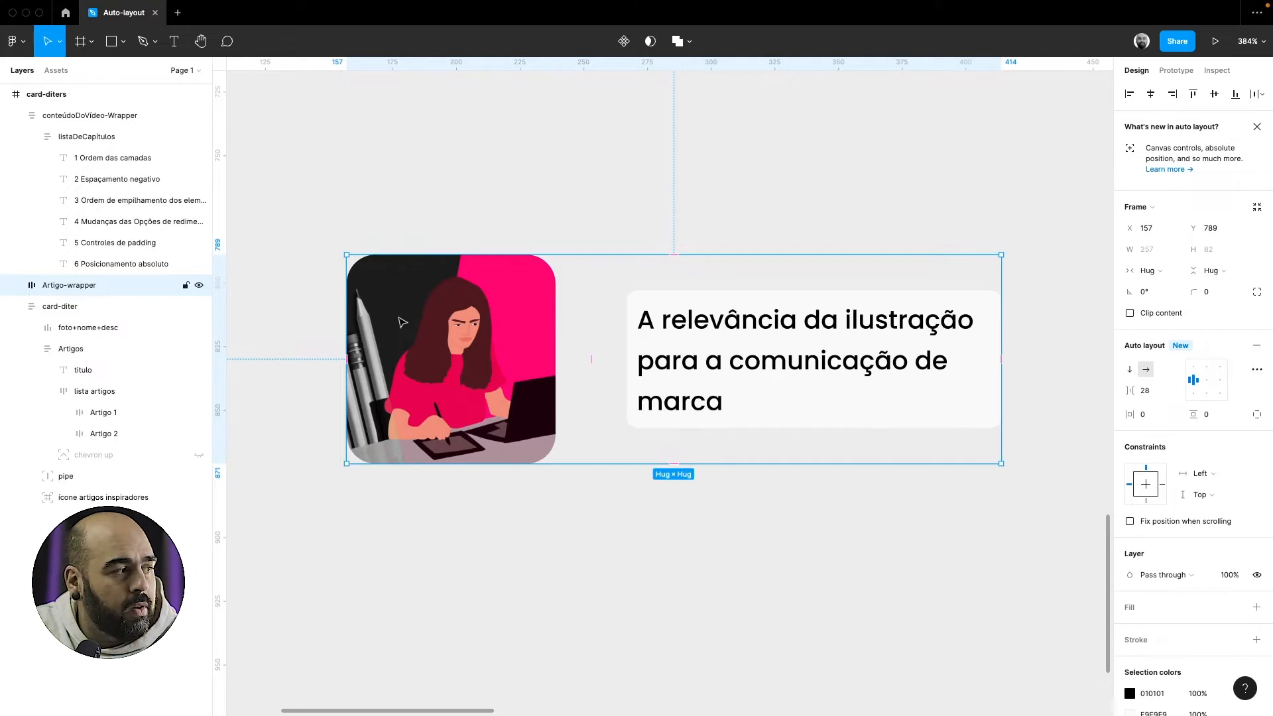
Nudge the Artigo-wrapper frame slightly and set its spacing between items to -30 so the title overlaps the image
left_click_drag(416, 358, 411, 361)
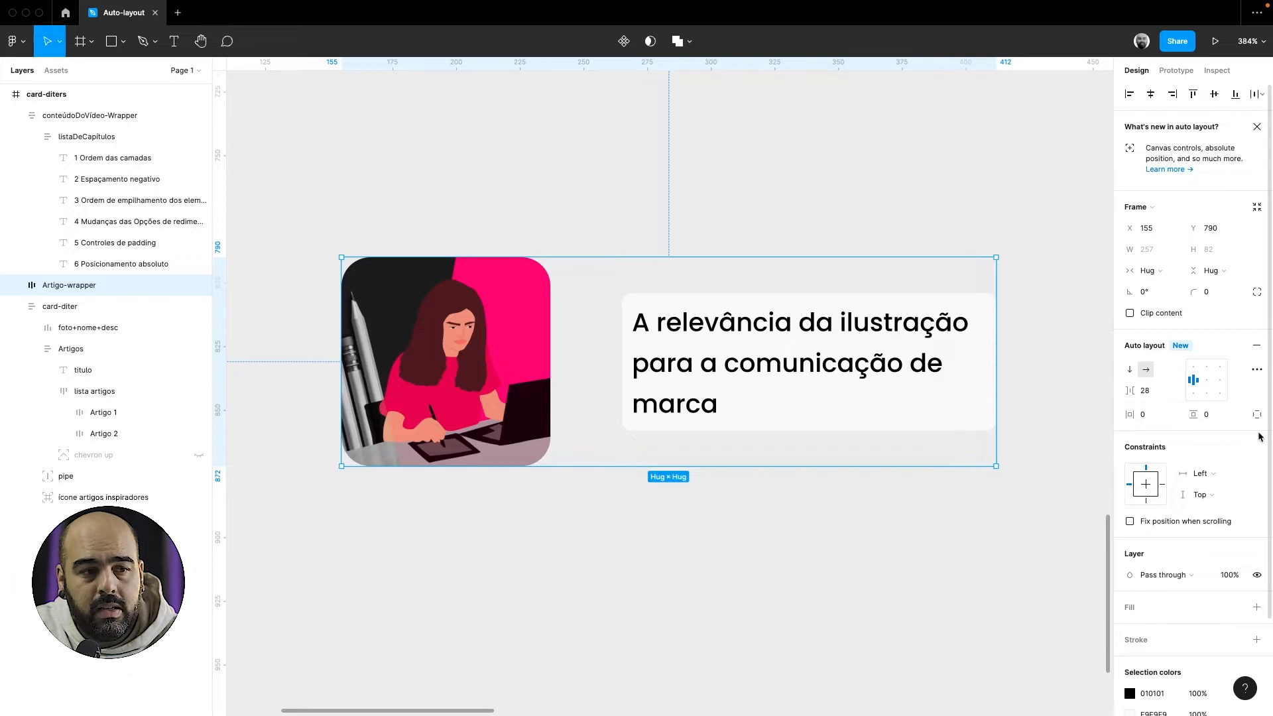
left_click(1152, 394)
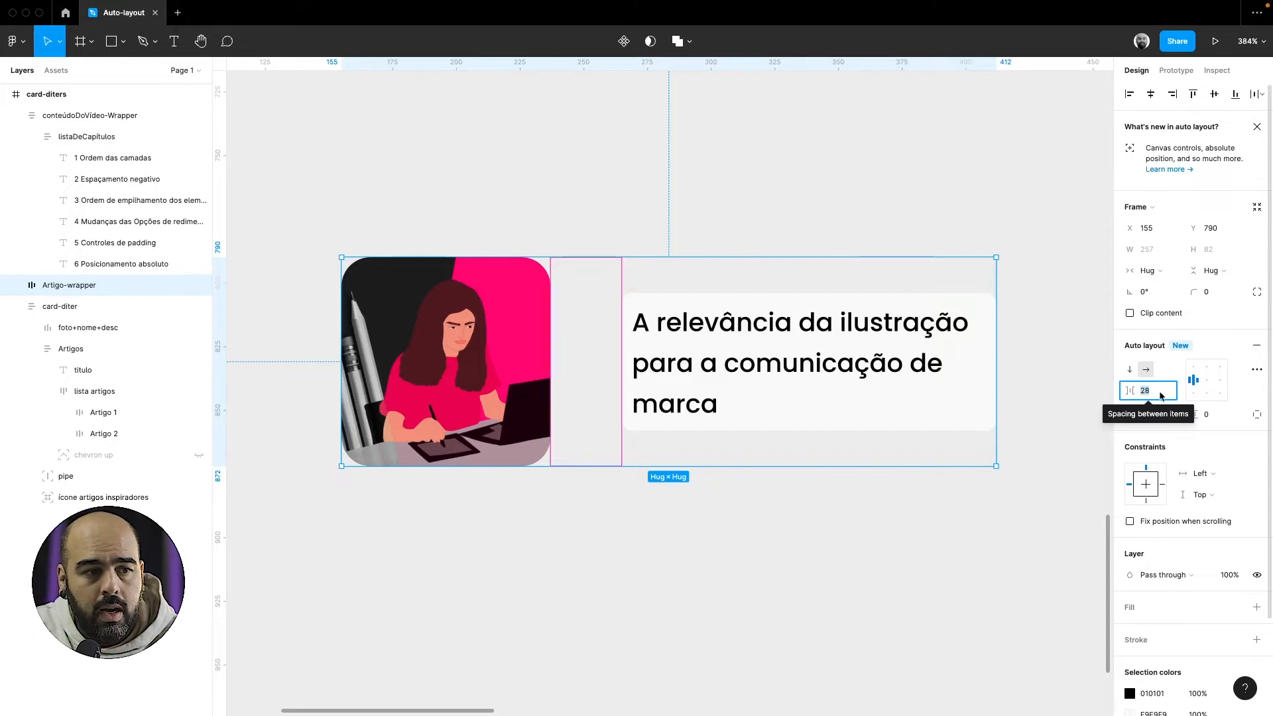
key("Up")
key("Up")
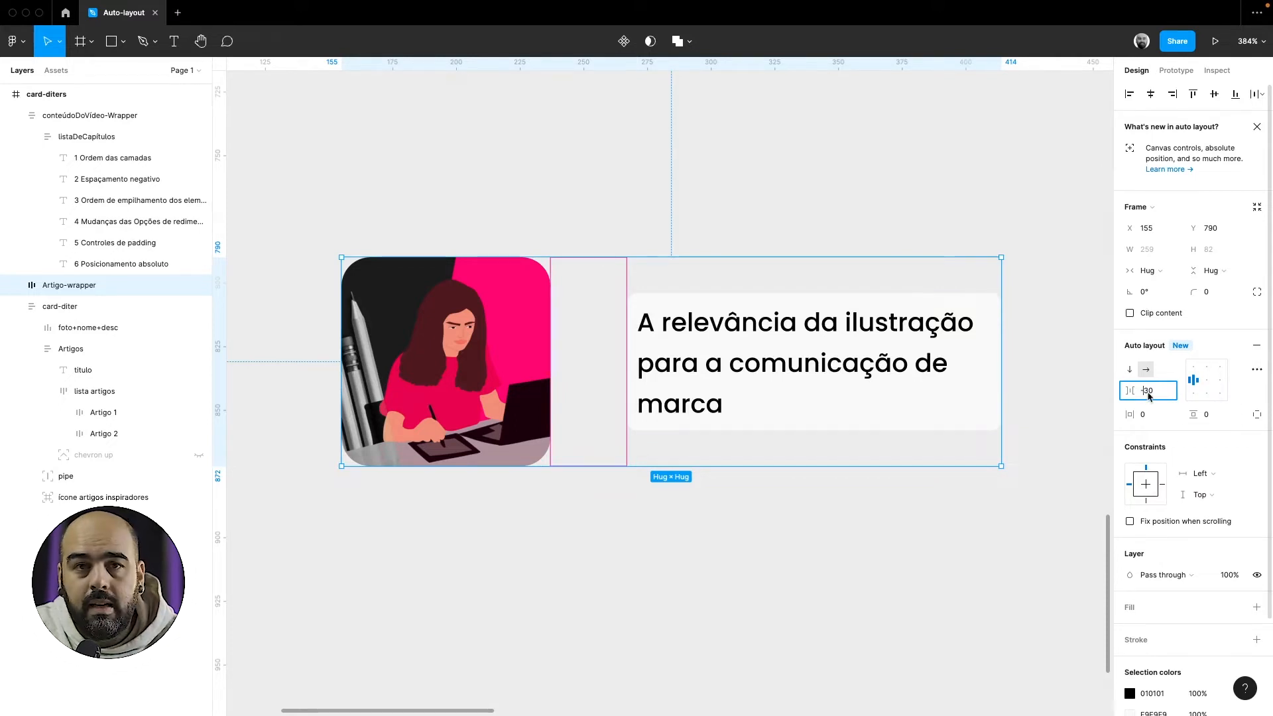
key("Return")
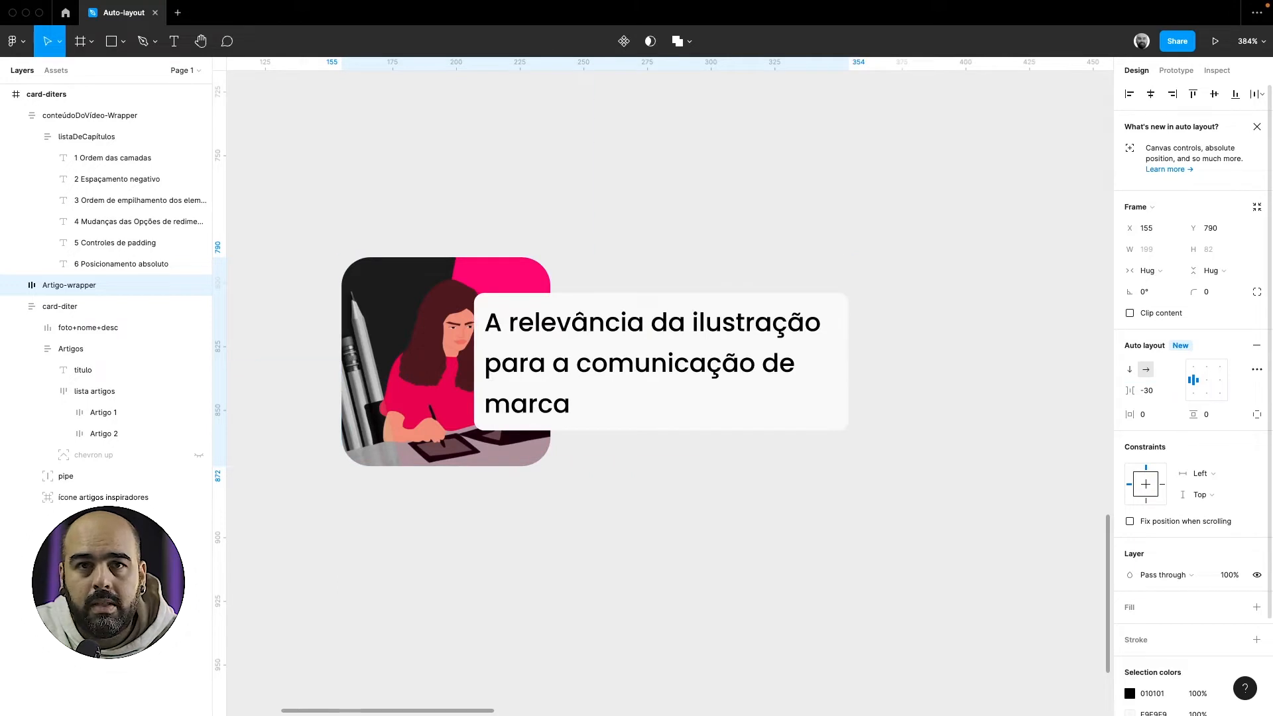
left_click(1148, 394)
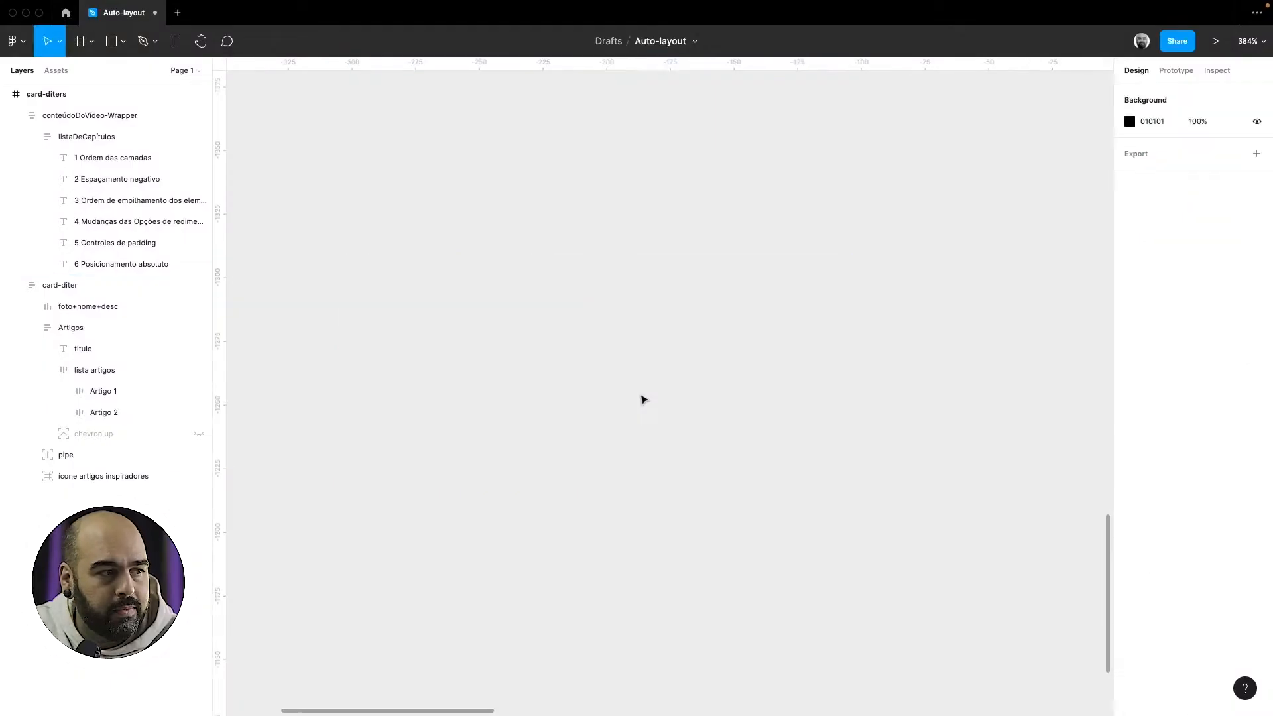
Apply strikethrough decoration to the "Espaçamento negativo" list item and select the "Ordem de empilhamento dos elementos da tela" item
scroll(642, 397, "up", 10)
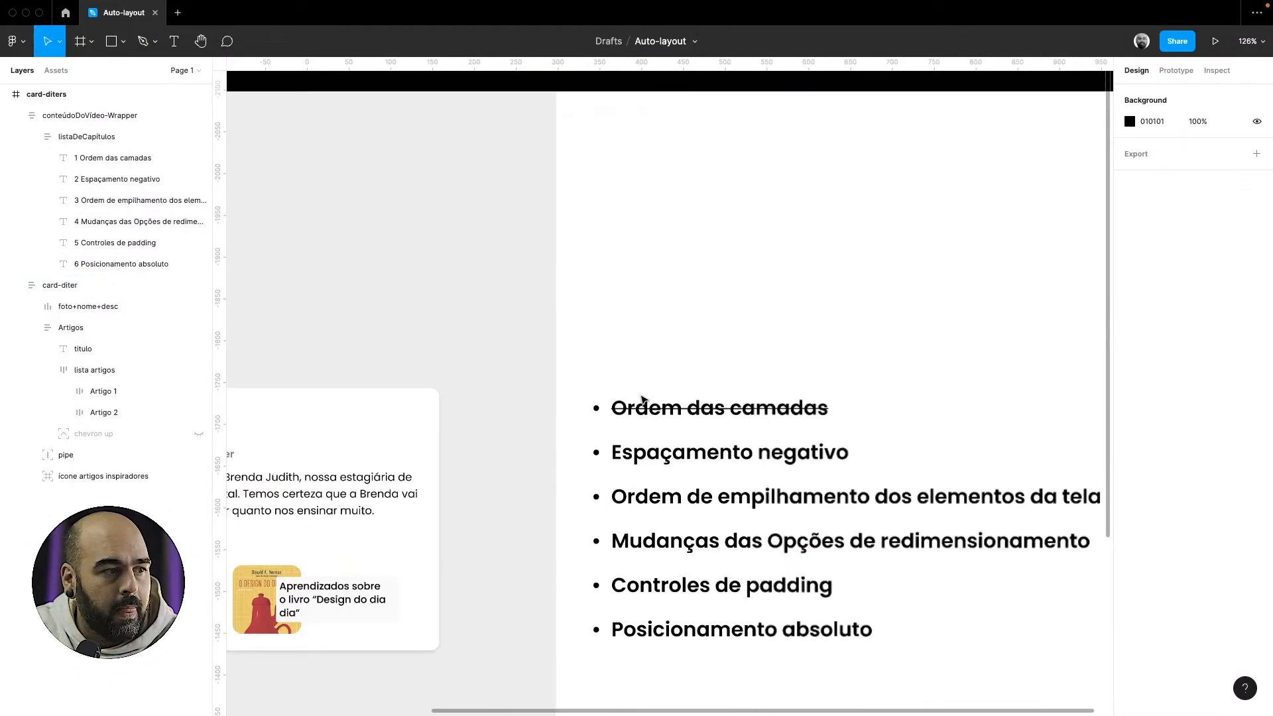
scroll(641, 396, "down", 1)
double_click(691, 323)
double_click(690, 324)
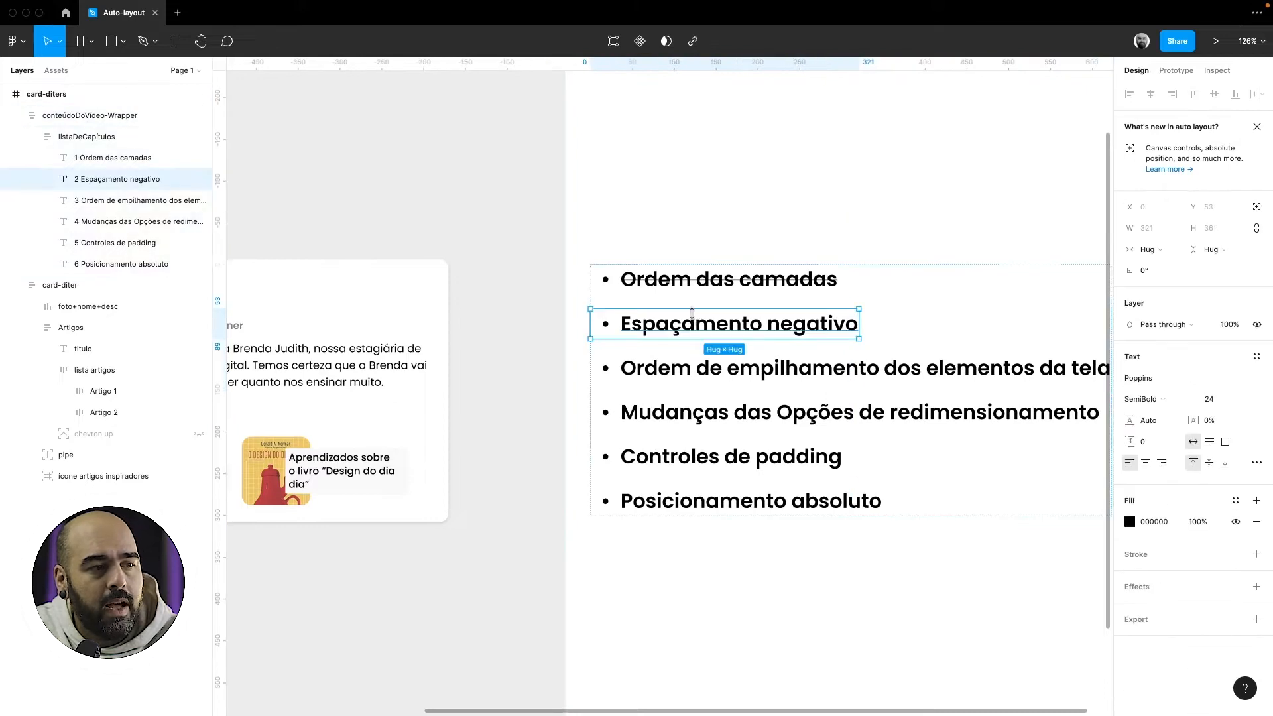
left_click(1256, 463)
left_click(1097, 556)
scroll(727, 409, "down", 4)
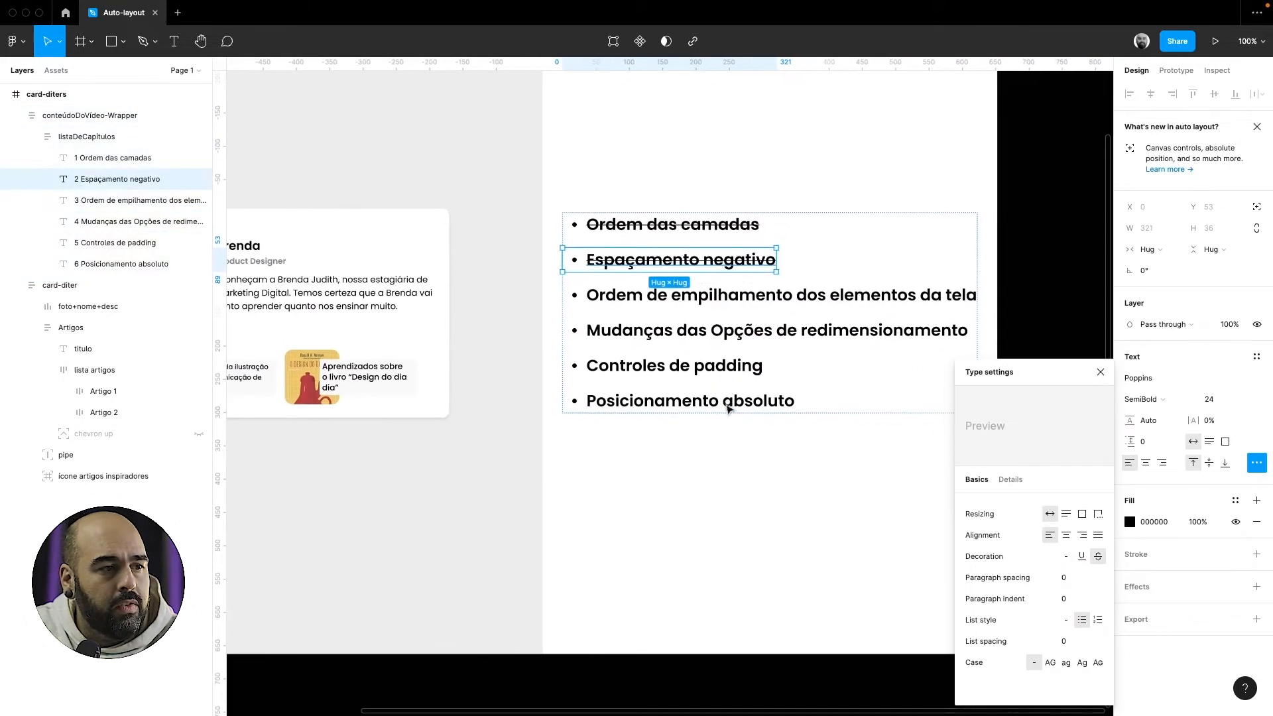
left_click(727, 302)
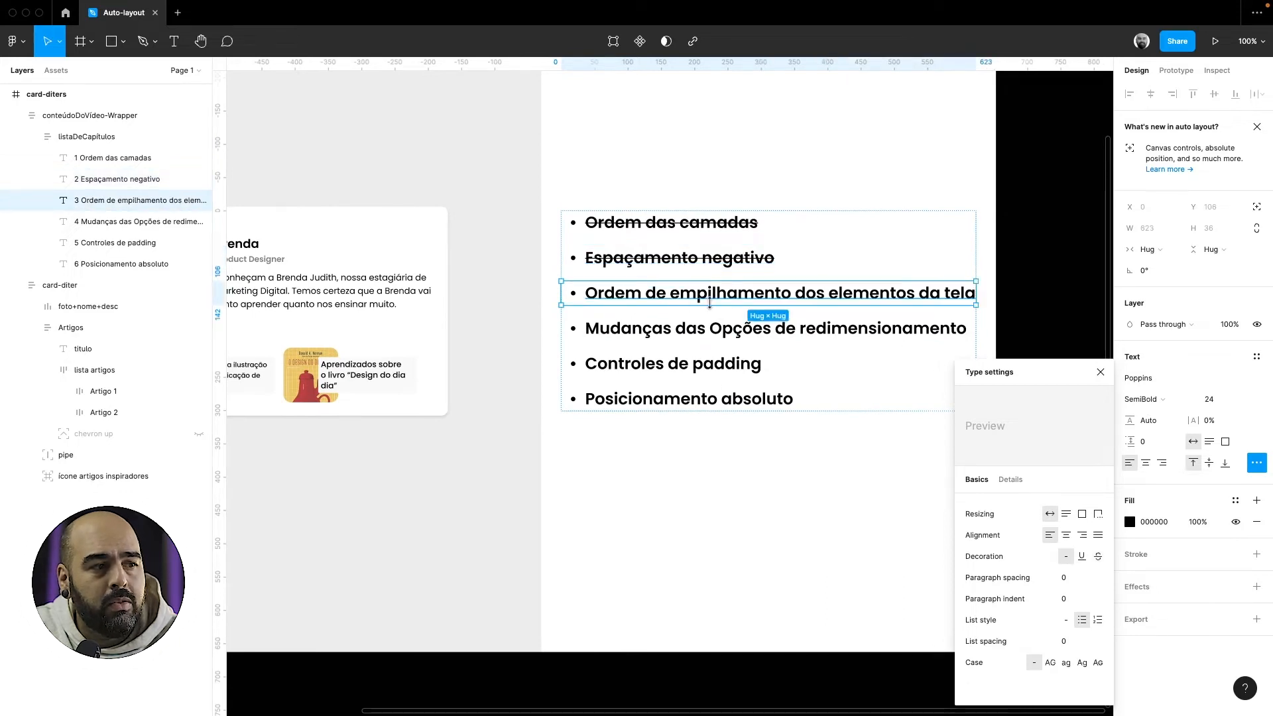
Set the canvas stacking of the Artigo 1 frame in the card's Artigos section to First on top
scroll(709, 302, "left", 10)
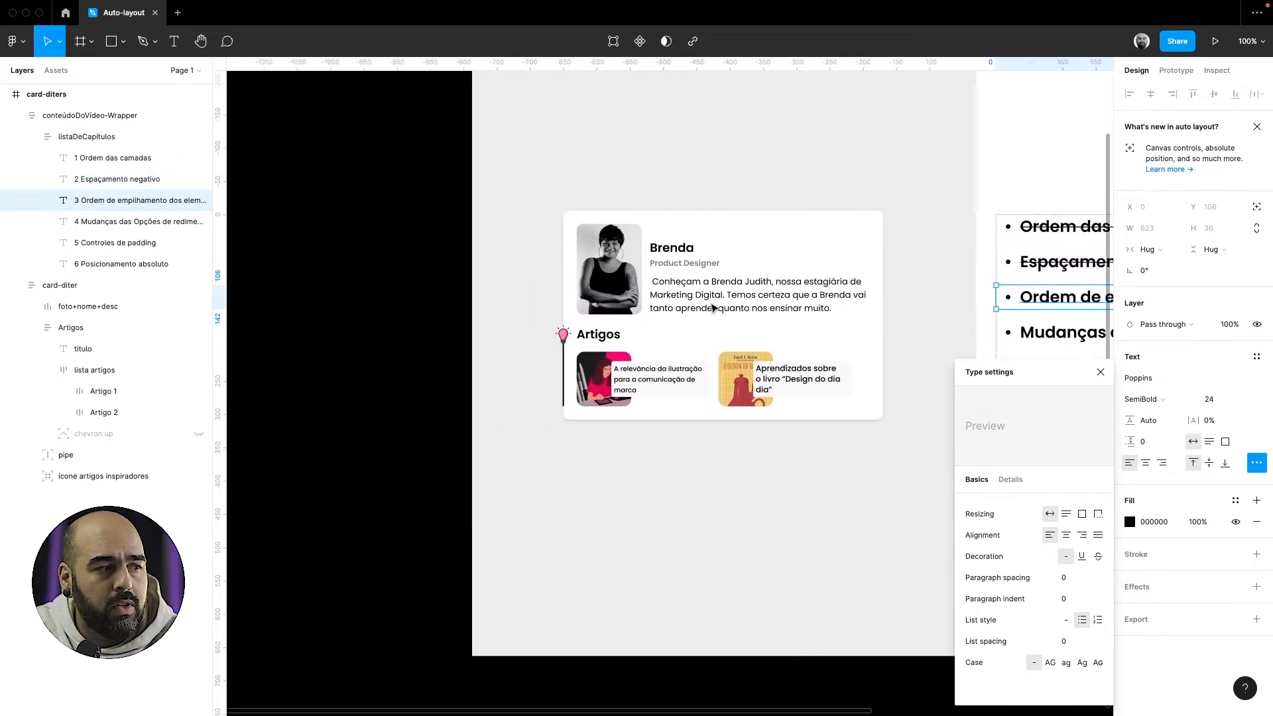
scroll(712, 308, "up", 5)
left_click(602, 323)
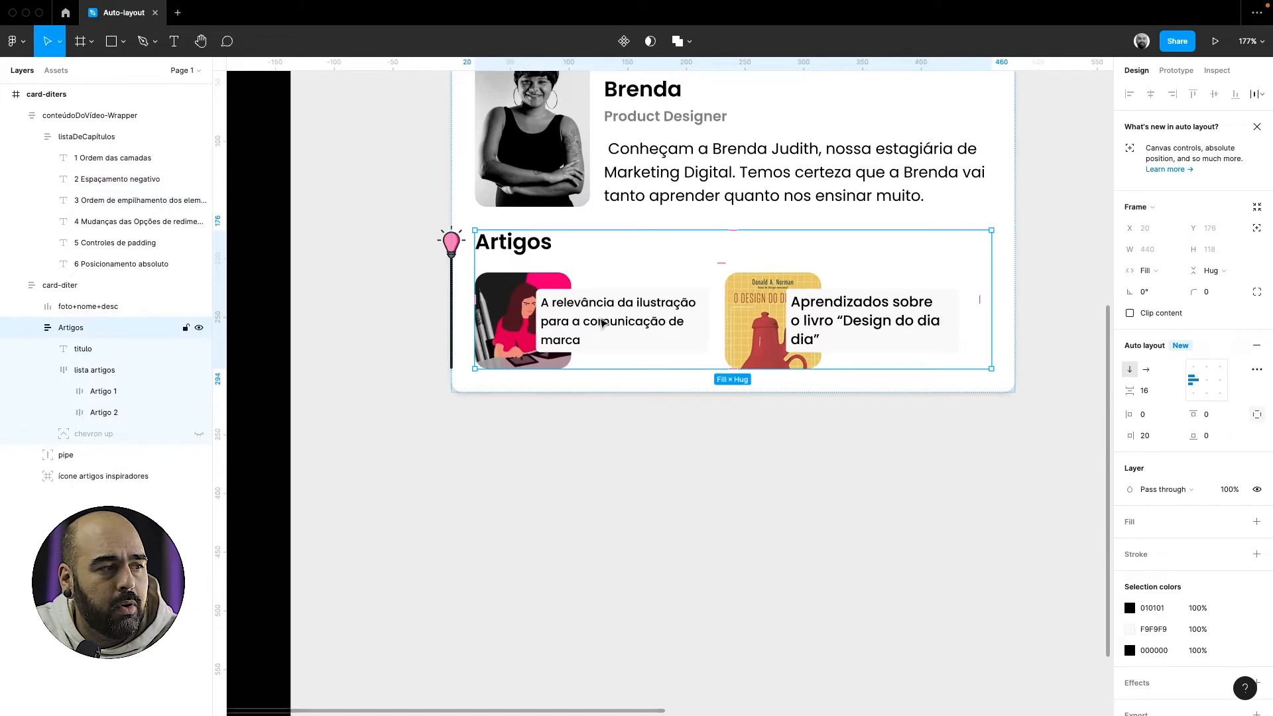
scroll(603, 323, "up", 4)
left_click(603, 323)
left_click(602, 323)
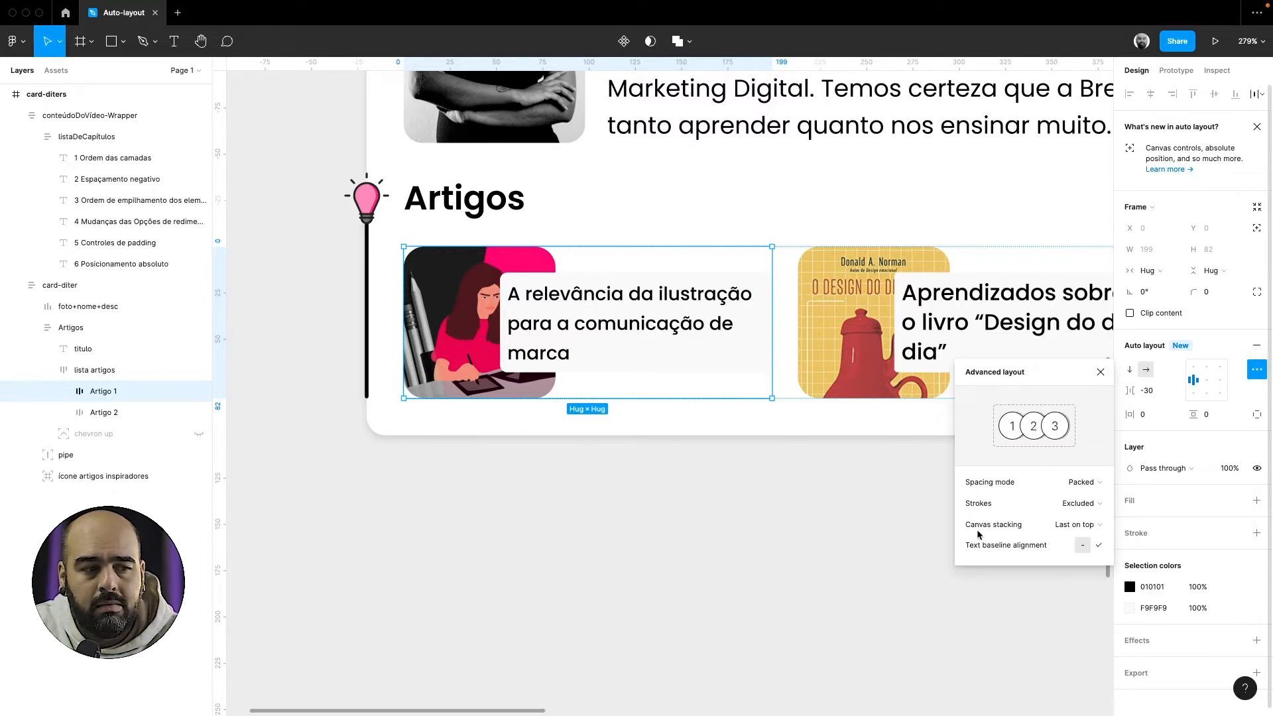
left_click(1081, 525)
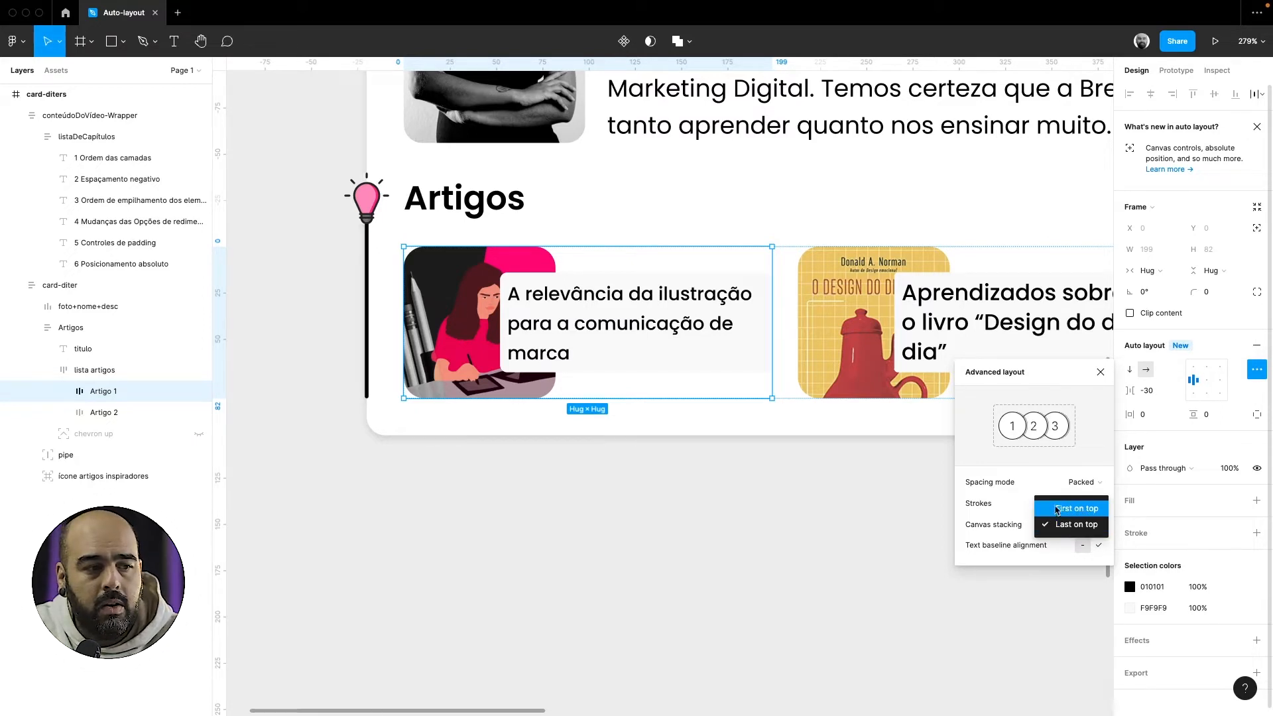
left_click(1072, 510)
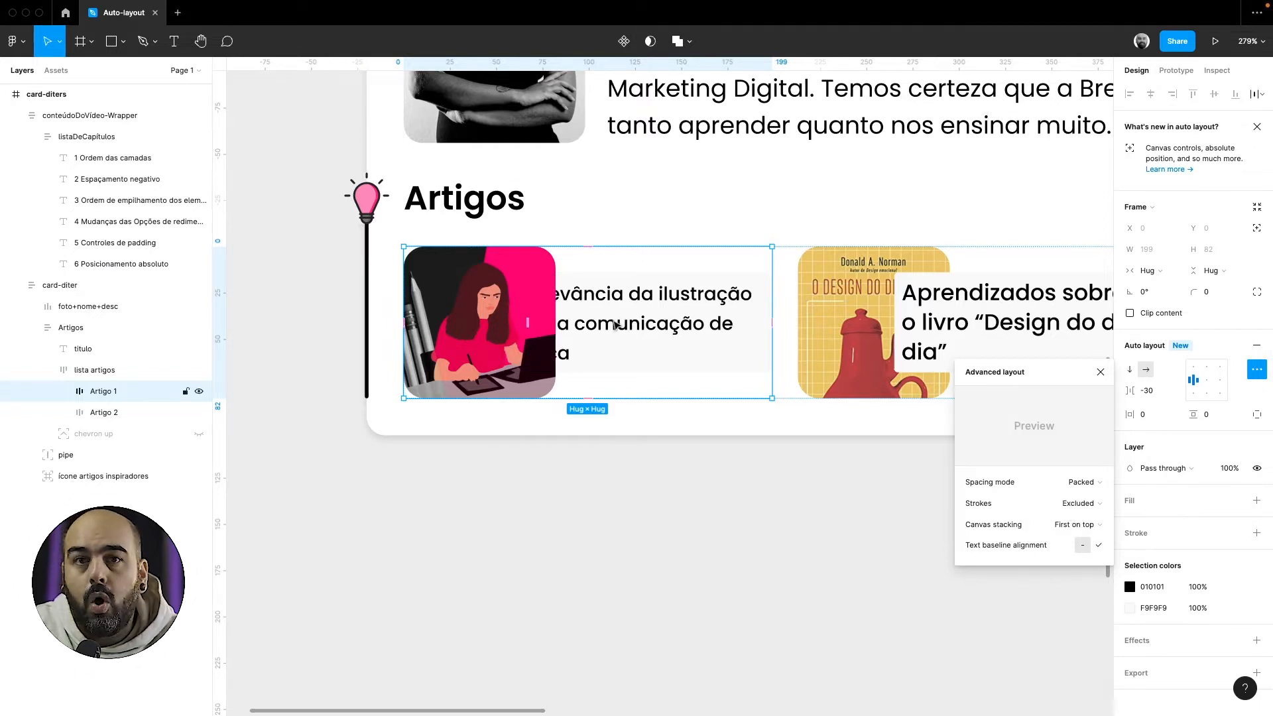
Set the canvas stacking of the Artigo 1 frame back to Last on top
left_click(1075, 524)
left_click(1077, 541)
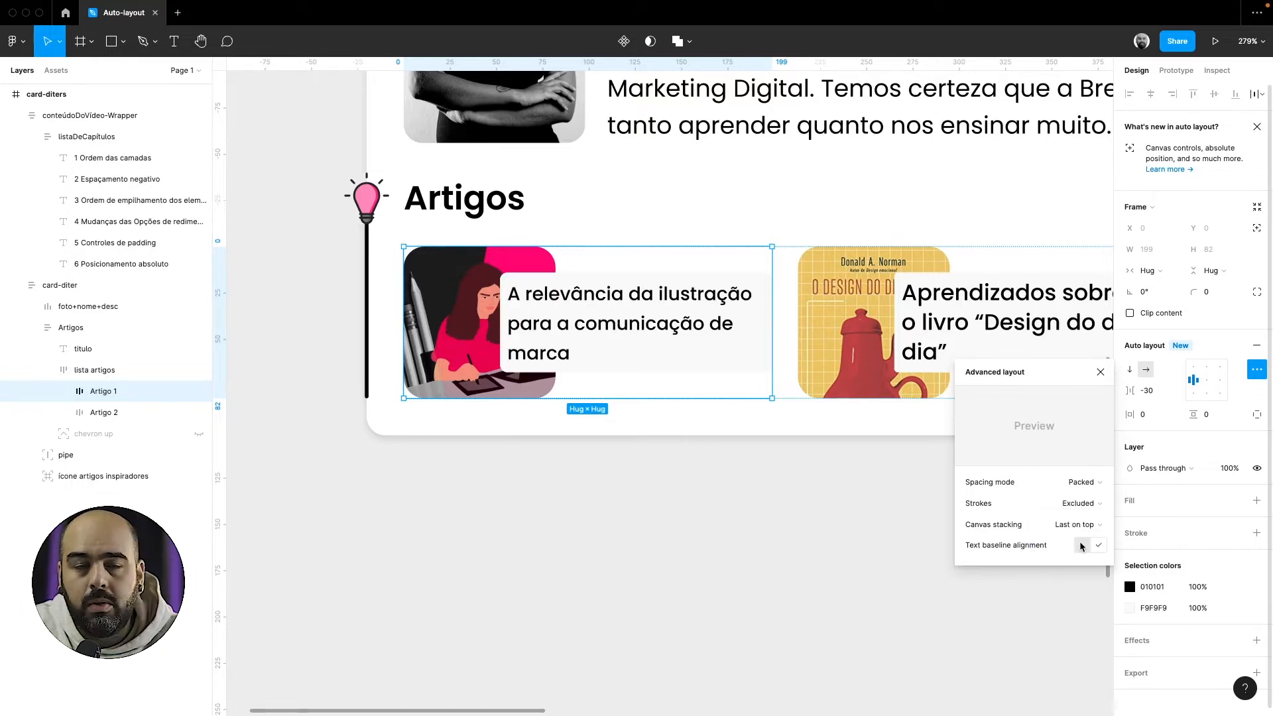
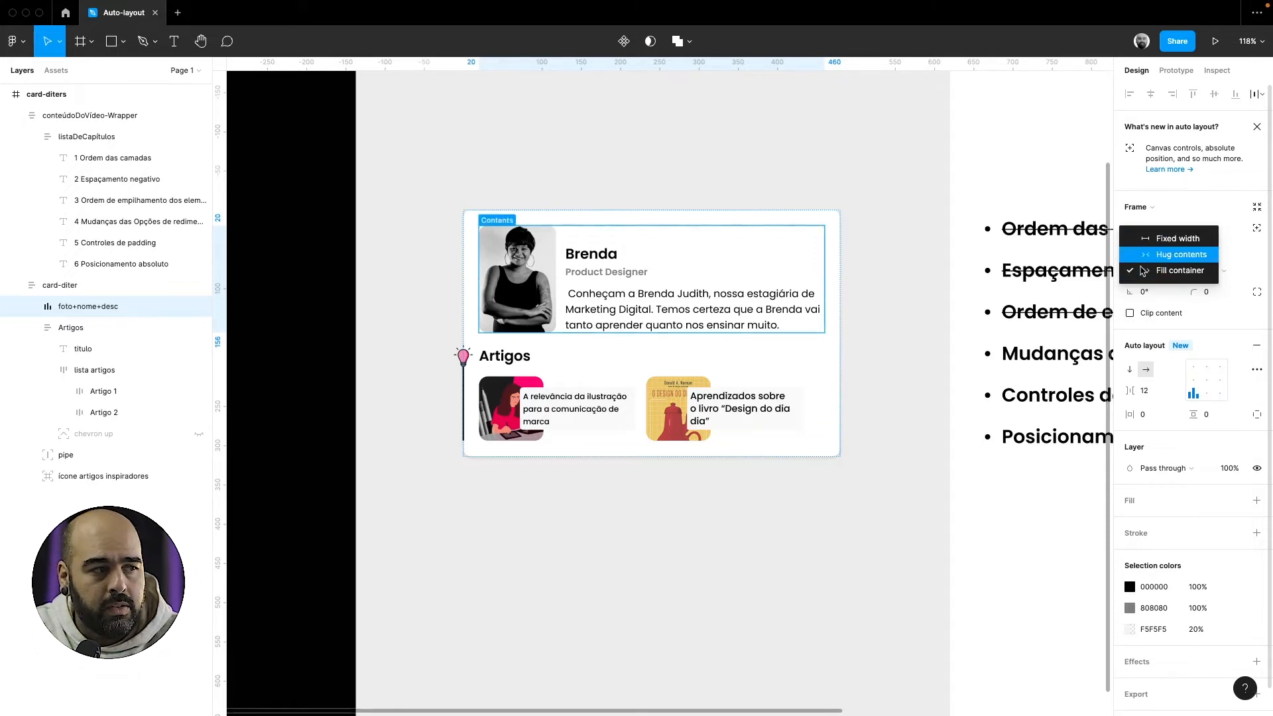
Apply strikethrough decoration to the "Mudanças das Opções de redimensionamento" list item
left_click(937, 335)
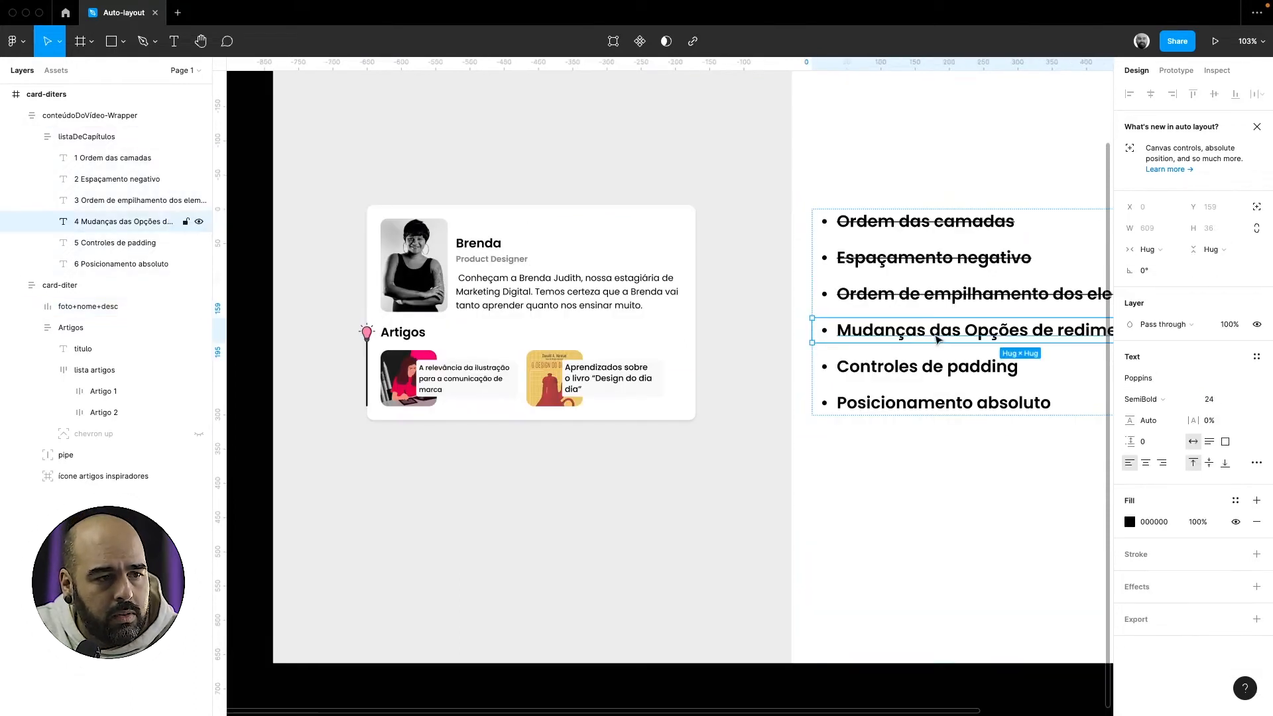
scroll(937, 339, "right", 5)
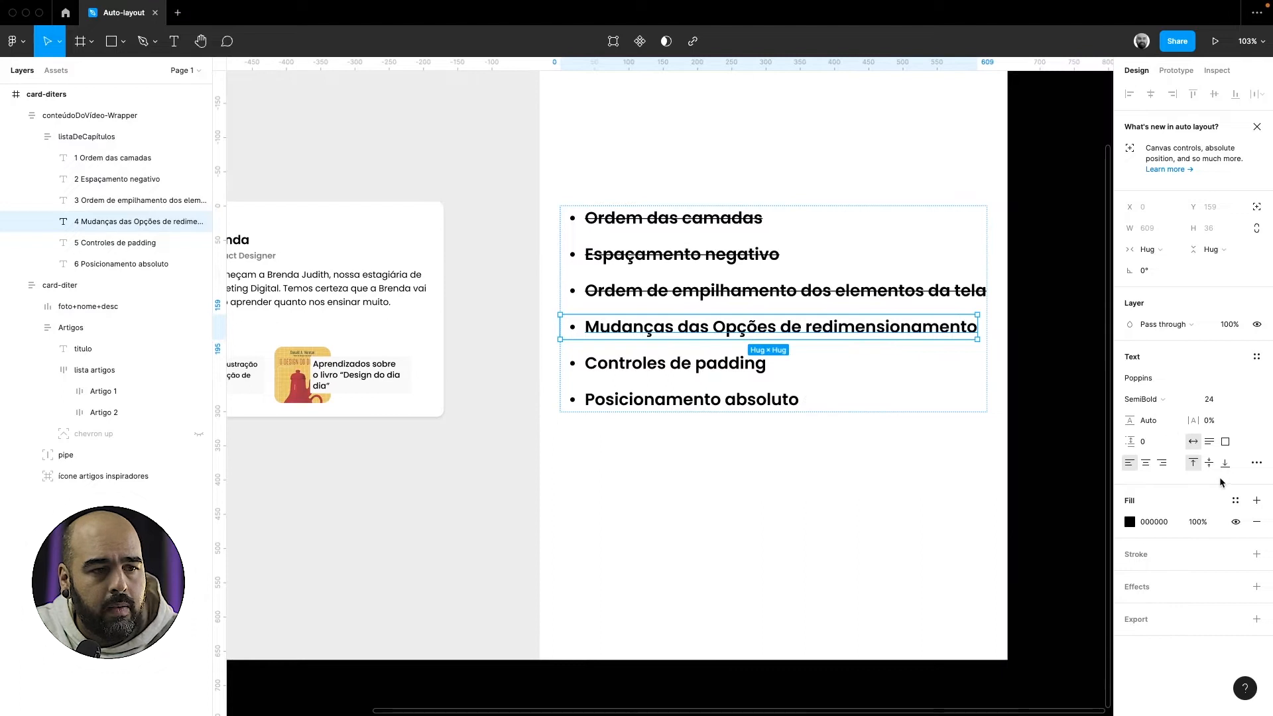
left_click(1254, 463)
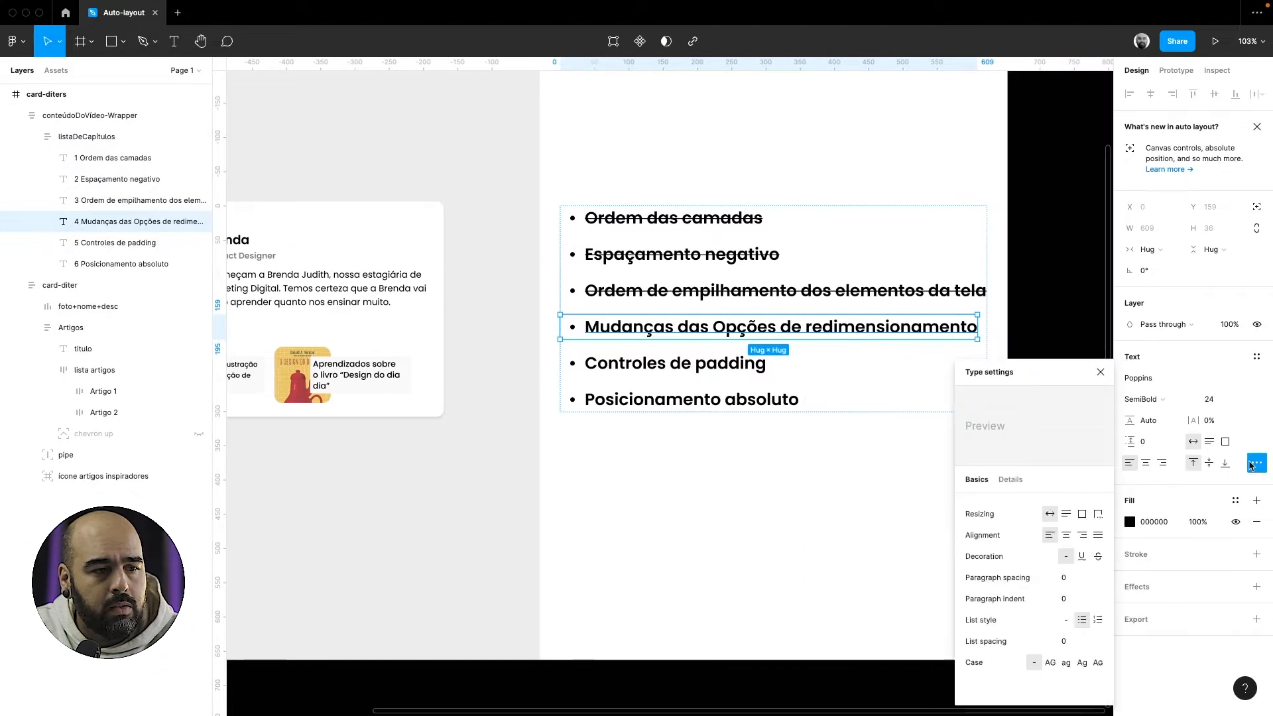
left_click(1098, 557)
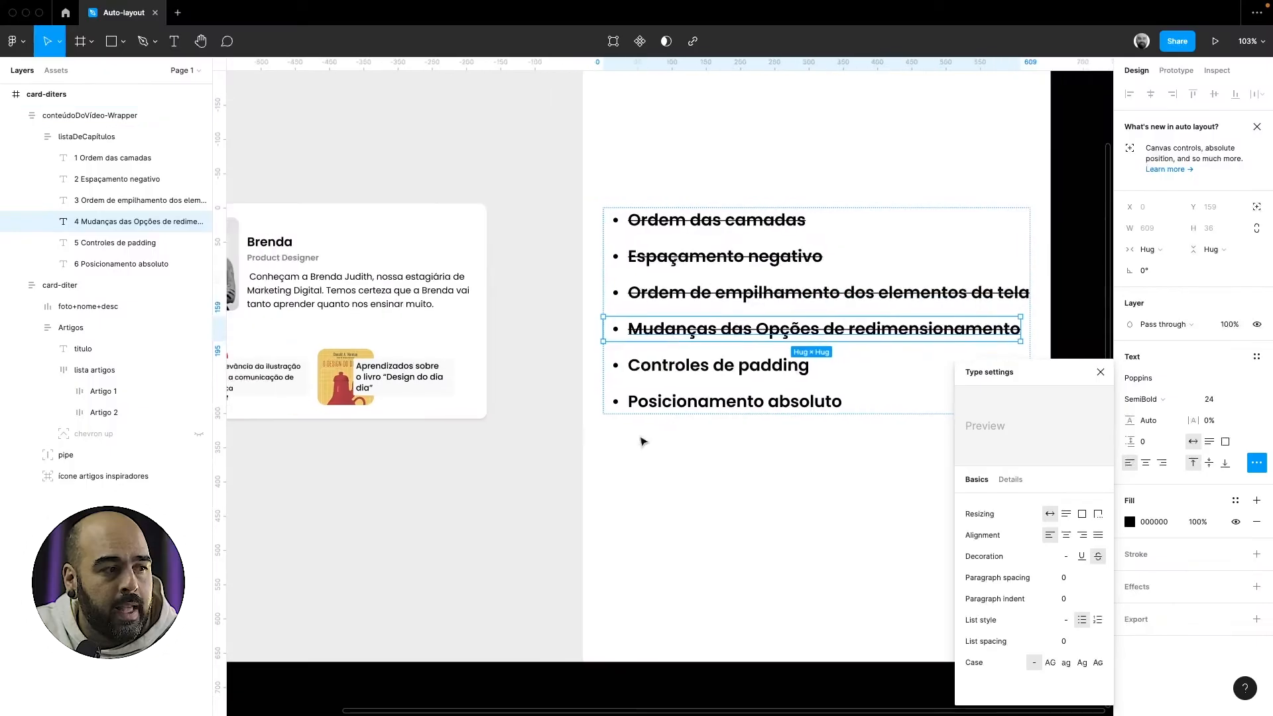
Select the "Controles de padding" list item and close the type settings
scroll(643, 440, "left", 5)
left_click(849, 366)
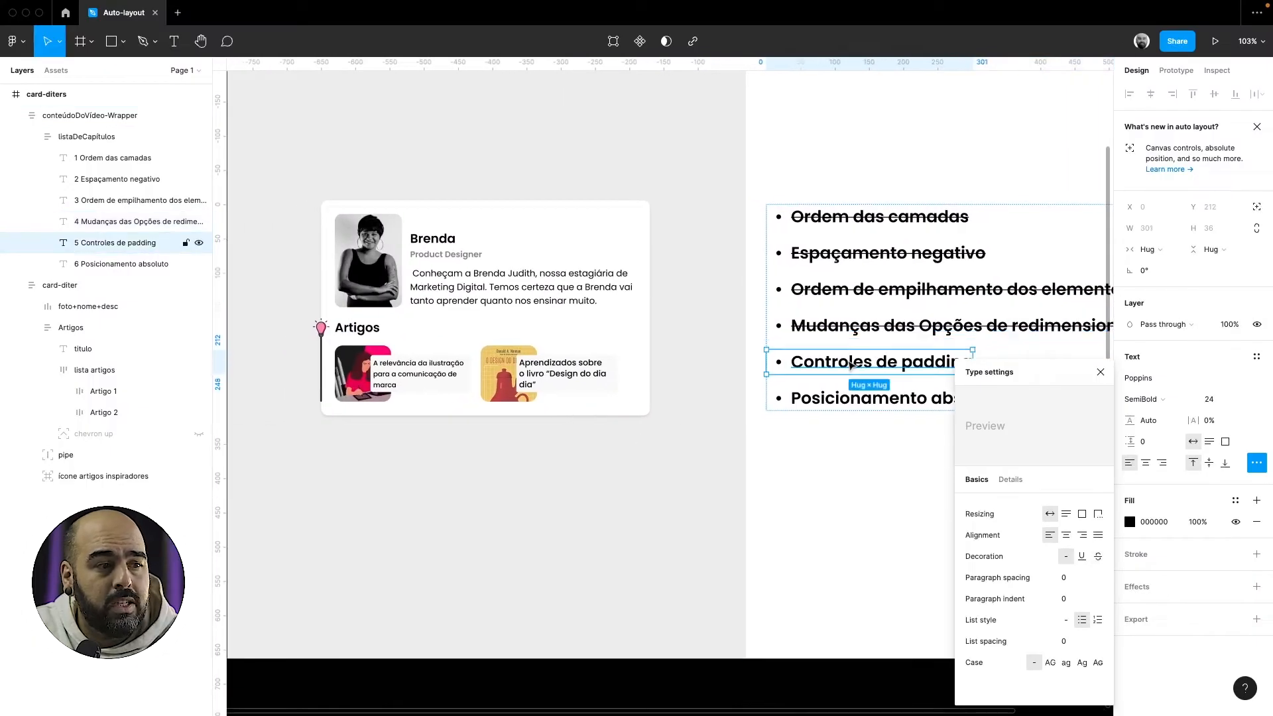
scroll(676, 387, "left", 3)
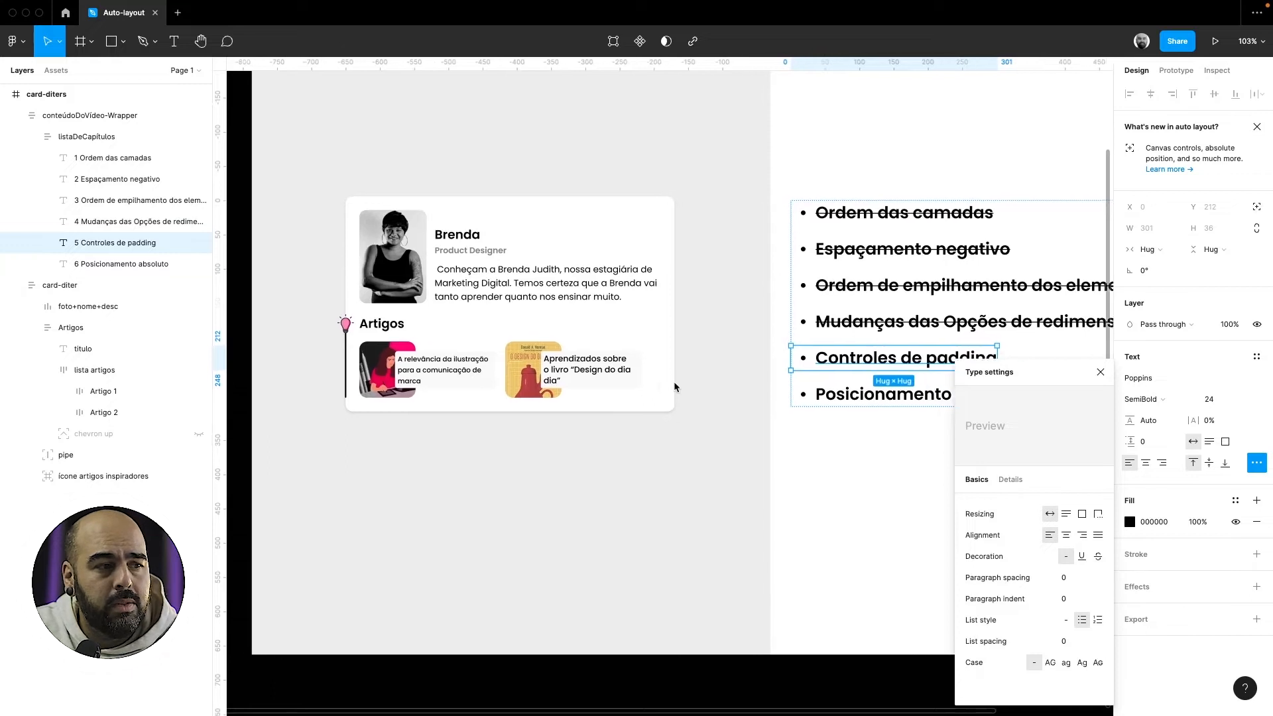
left_click(1100, 372)
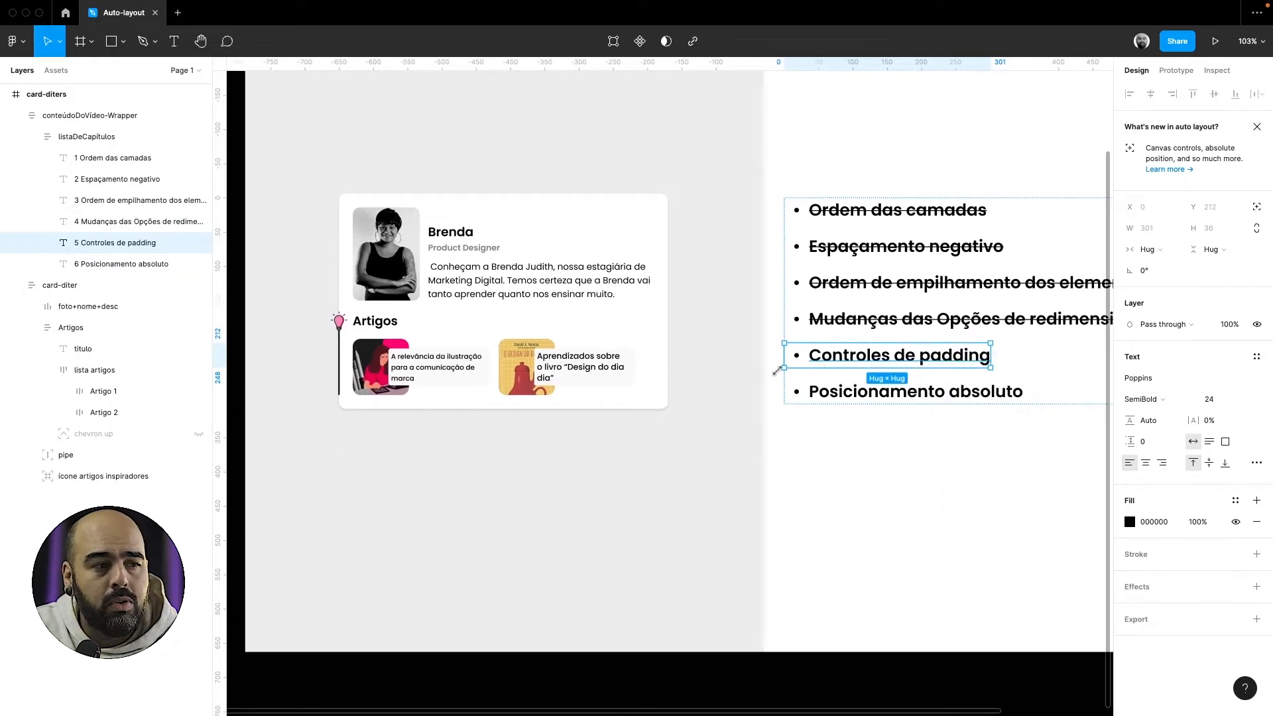
scroll(745, 387, "left", 3)
scroll(747, 387, "up", 3)
scroll(746, 387, "left", 3)
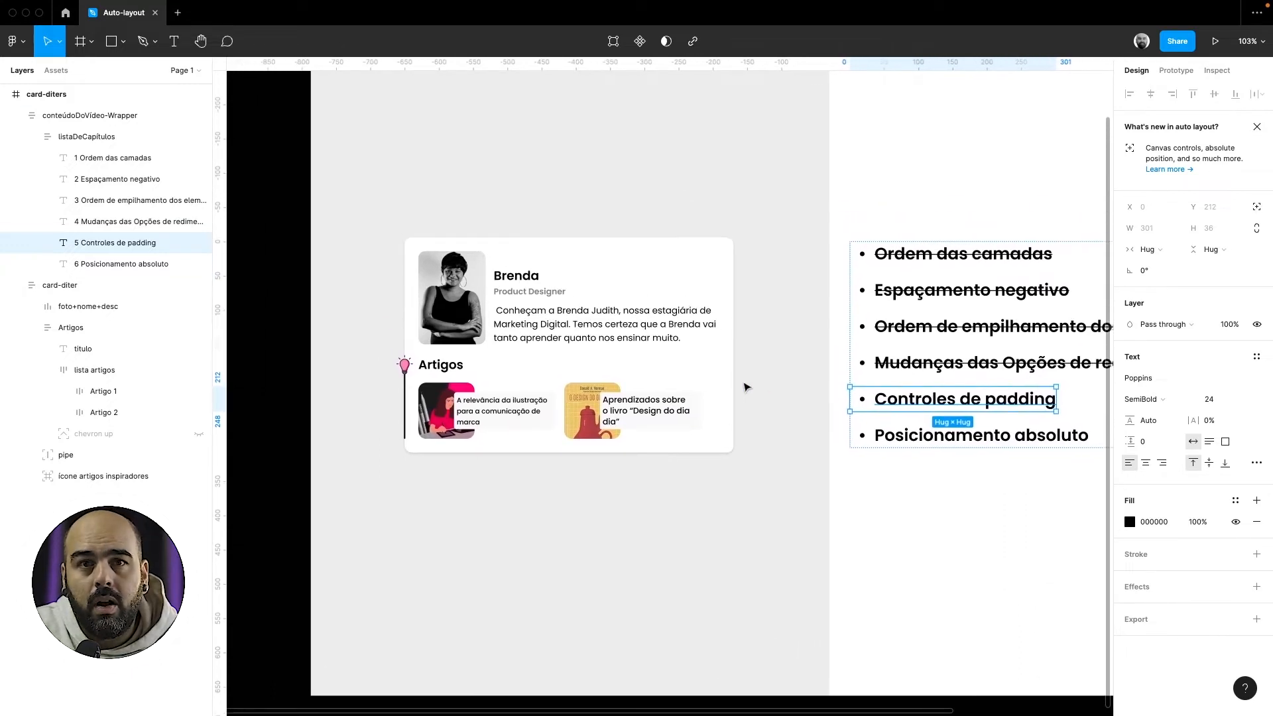
Select the card-diter frame and set only its top padding to 40 directly on the canvas
left_click(523, 259)
scroll(543, 261, "left", 5)
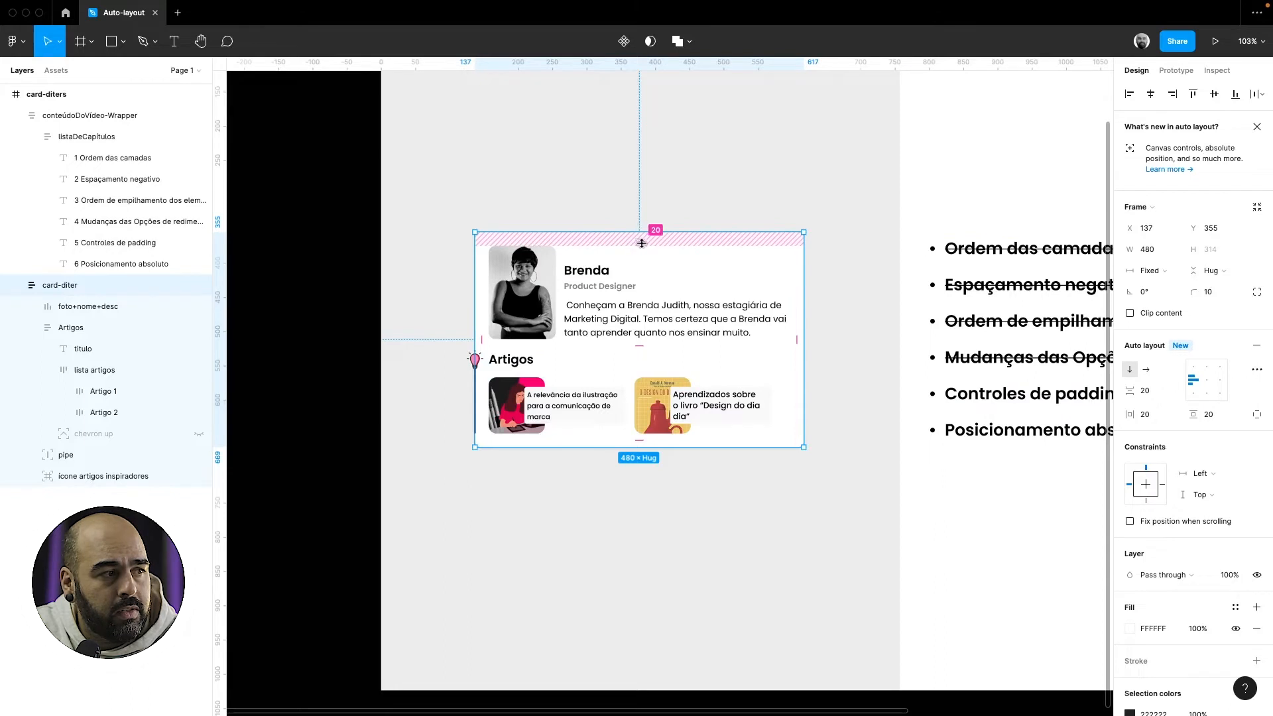
scroll(640, 243, "up", 5)
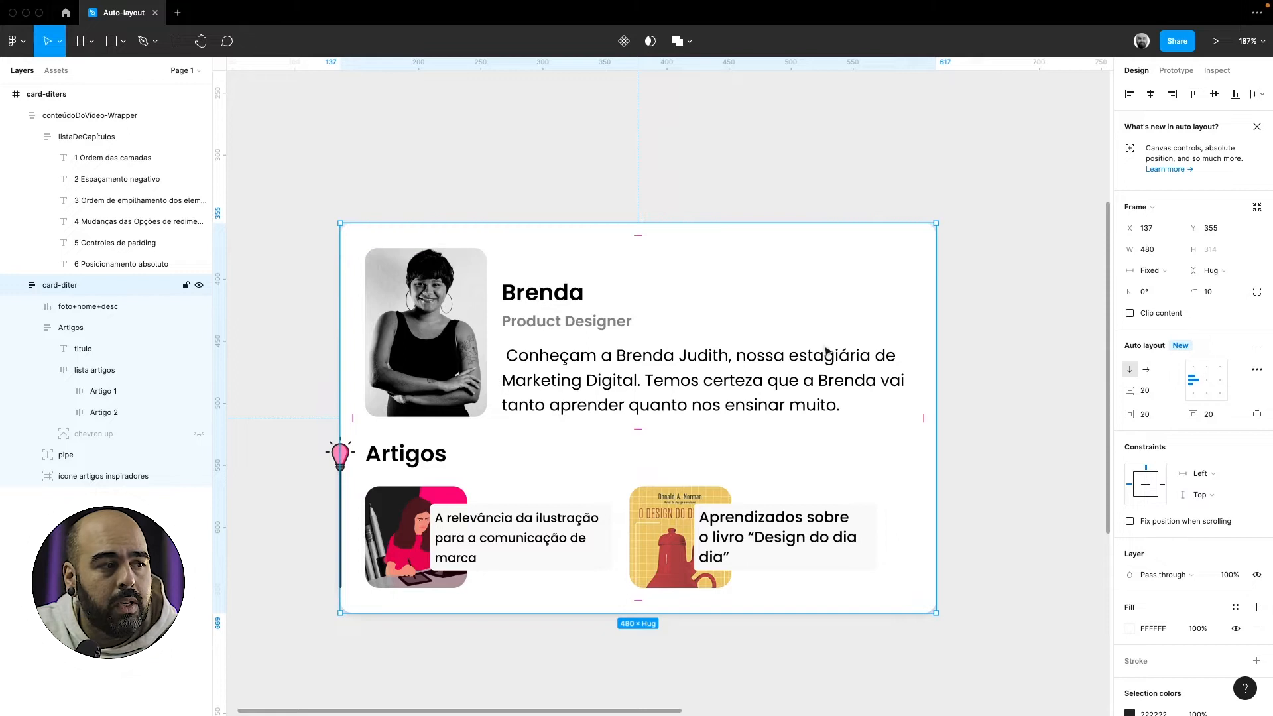
left_click(639, 235)
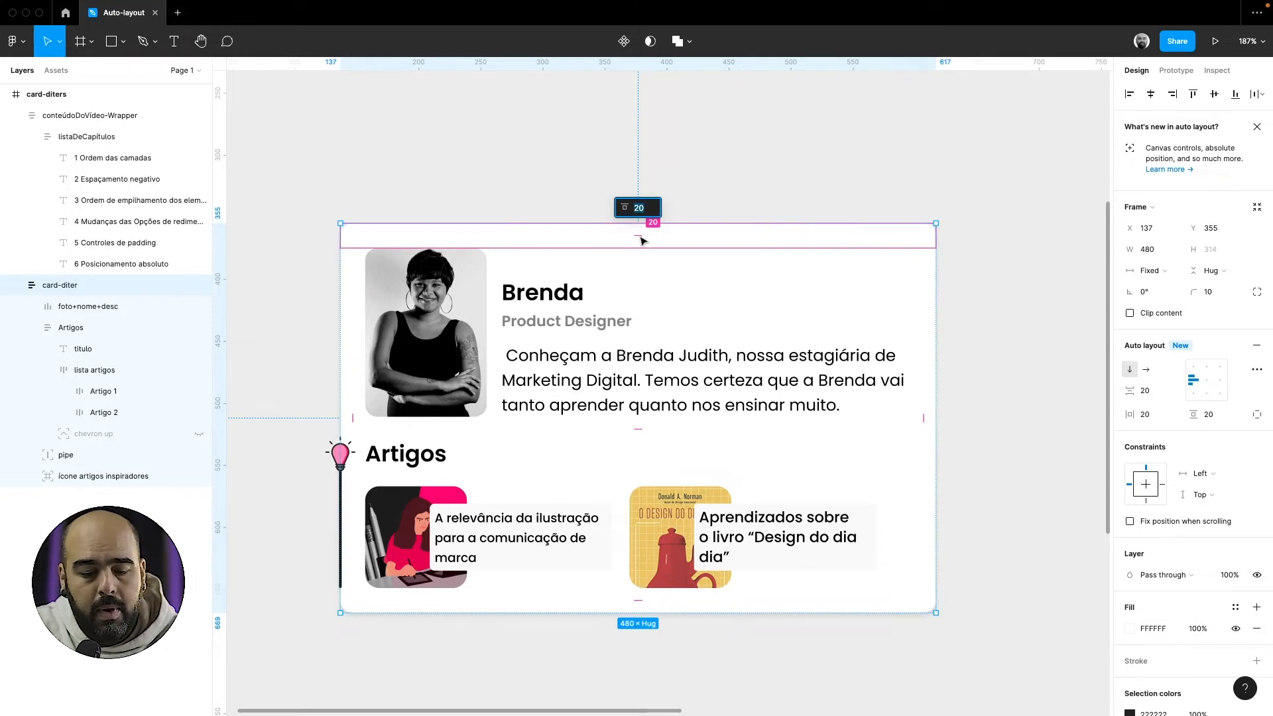
type("40")
key("Return")
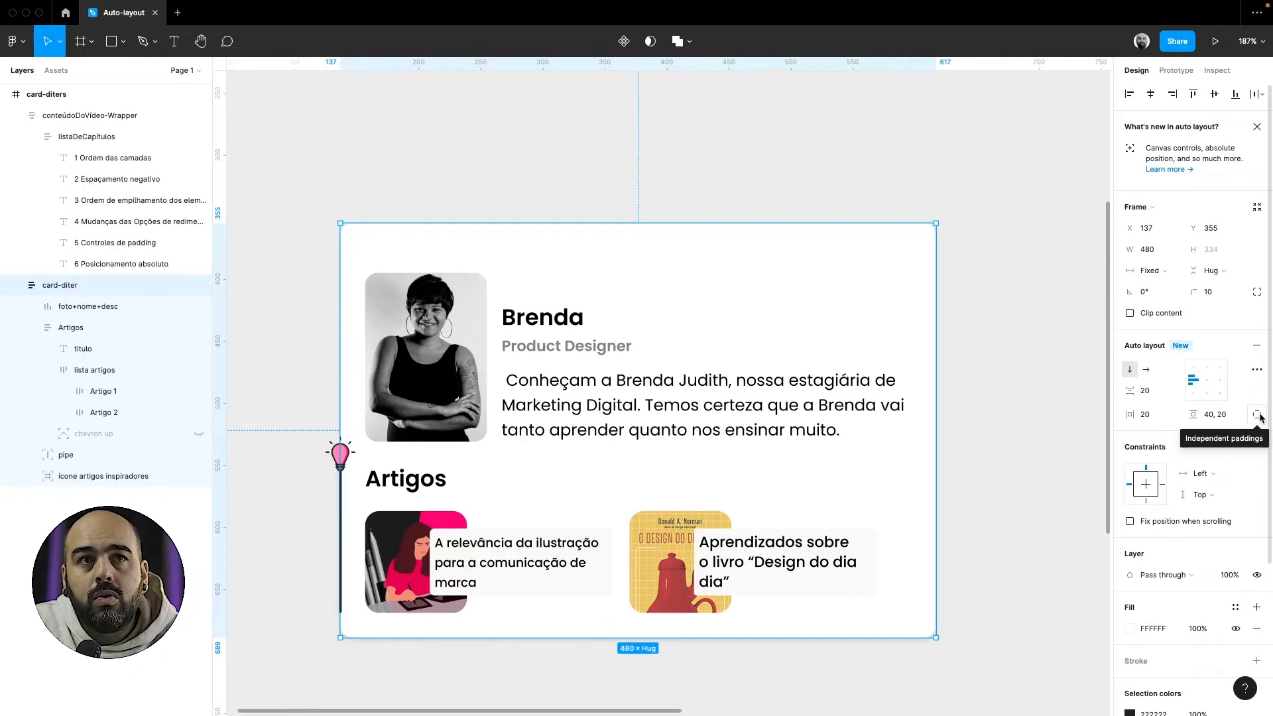
Show and collapse the independent padding values of card-diter, and reduce its top padding to 20 on the canvas
left_click(1258, 416)
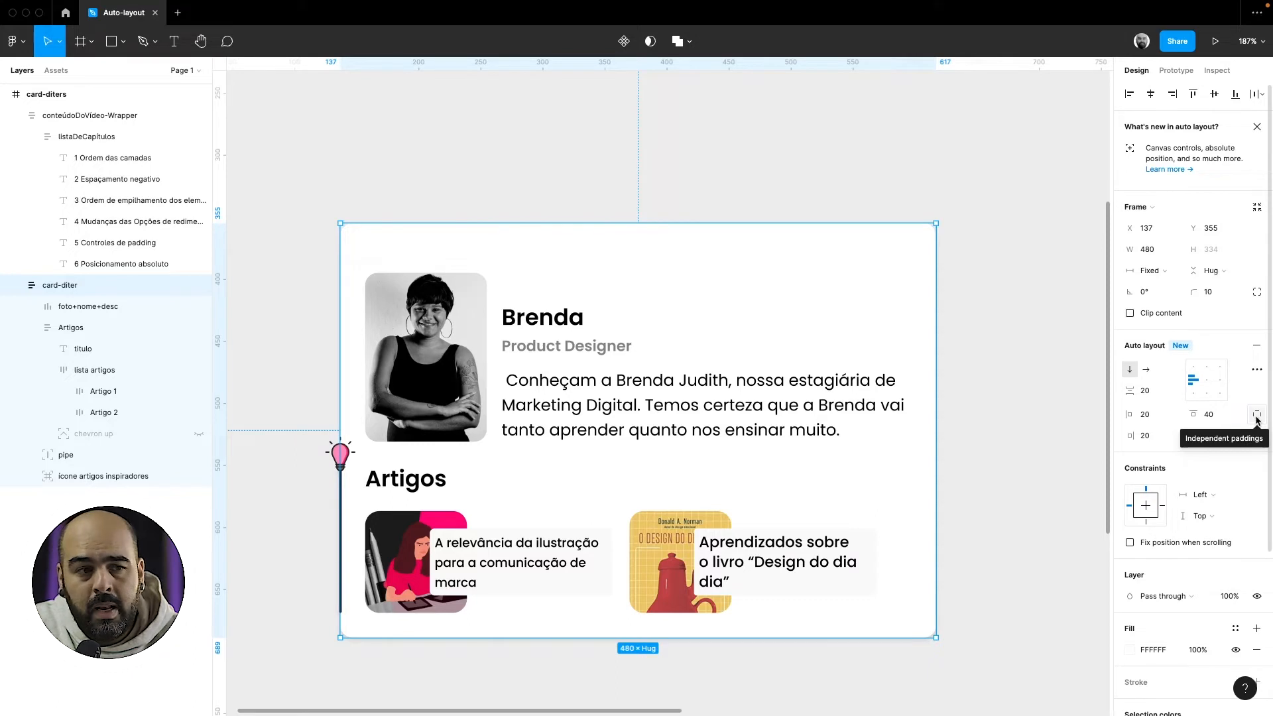
left_click(1257, 416)
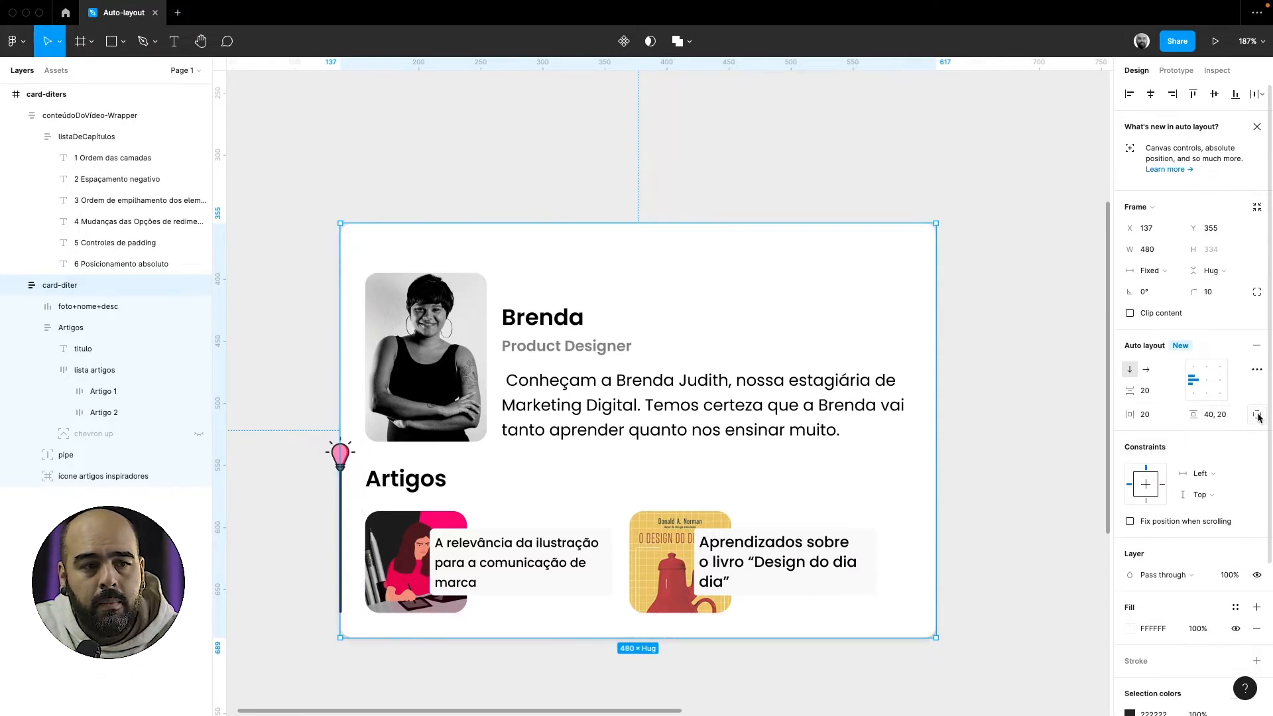
left_click_drag(641, 248, 641, 231)
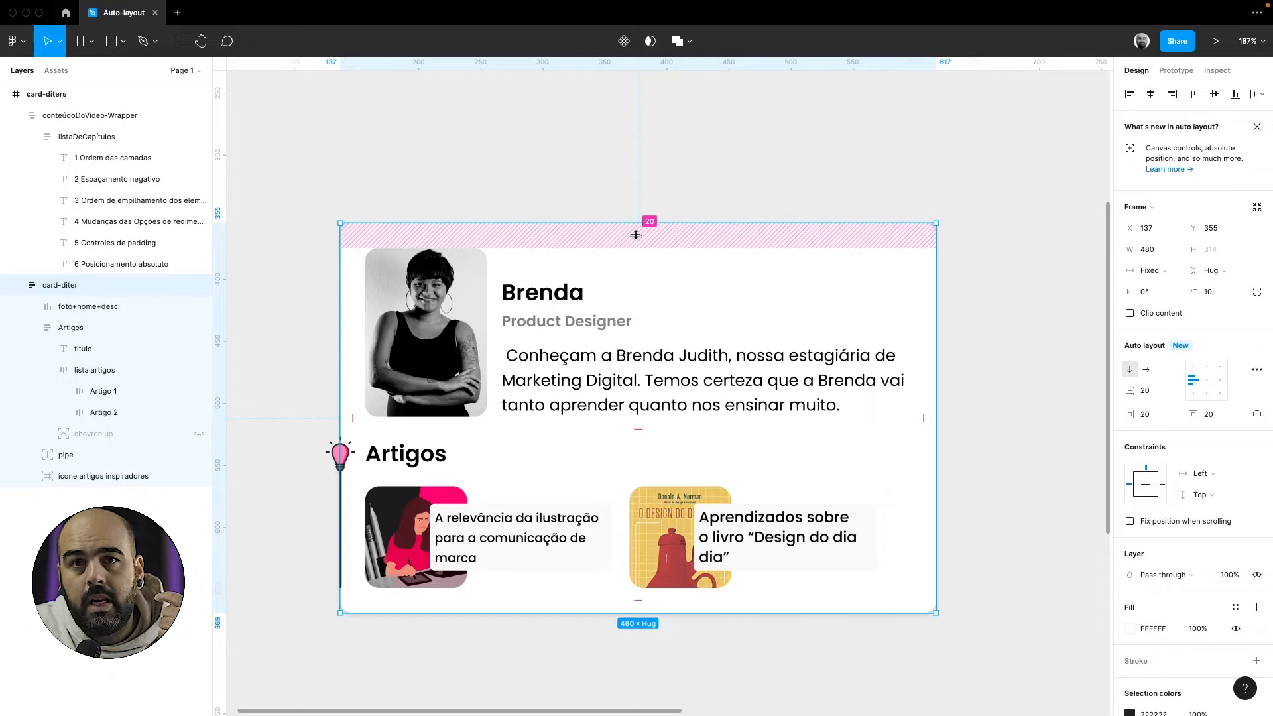
key("alt")
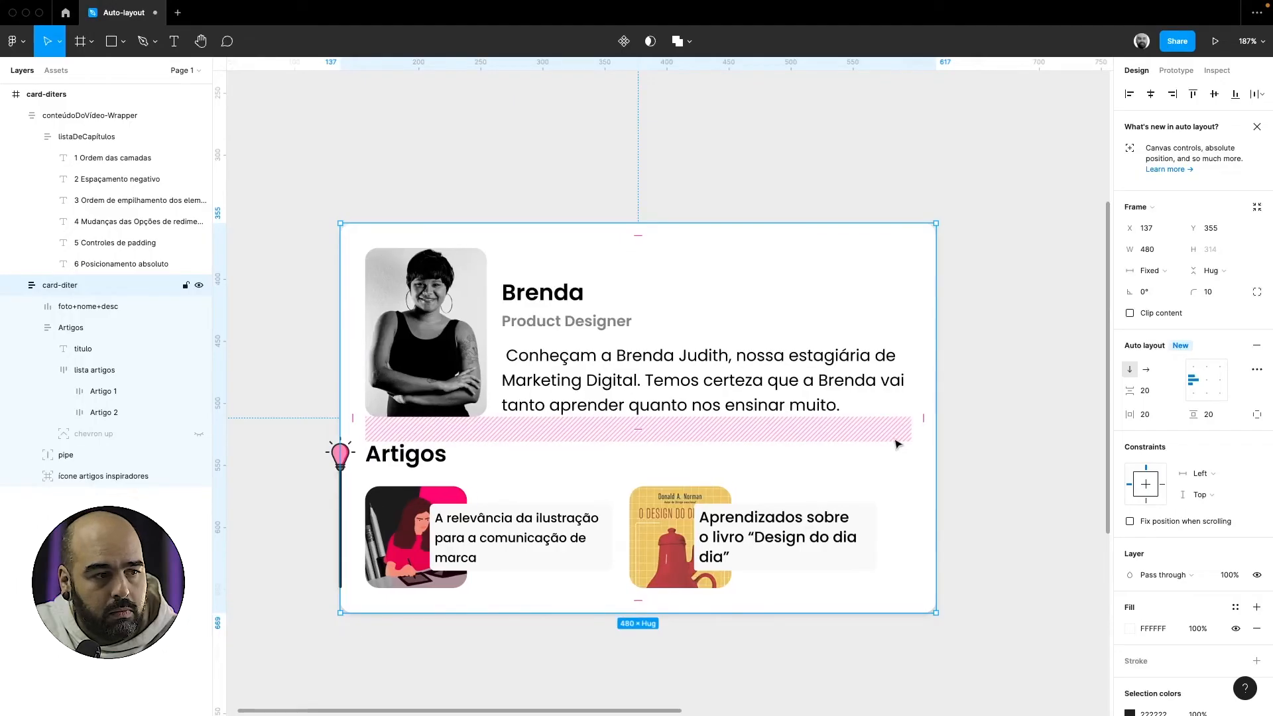
Try adjusting the card's vertical padding on the canvas with opposite sides linked, and undo the change
left_click_drag(634, 236, 634, 266)
key("super+z")
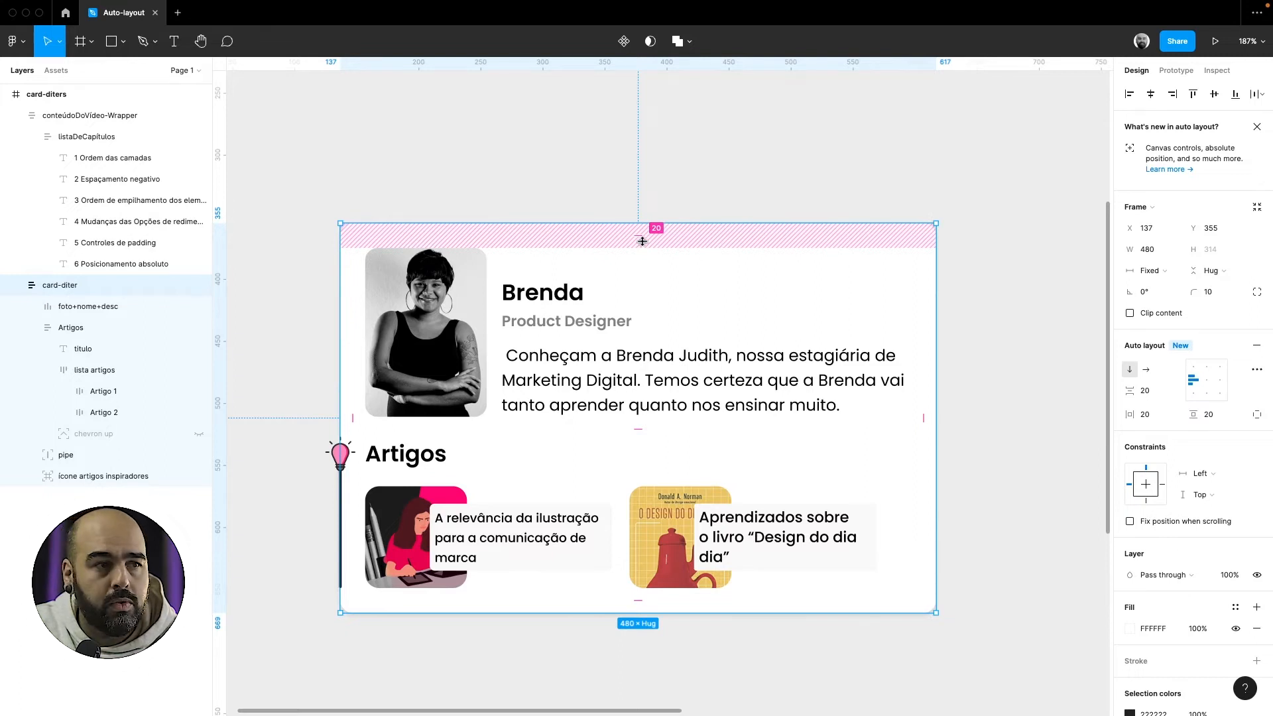
key("alt")
mouse_move(640, 237)
left_mouse_down()
mouse_move(638, 220)
mouse_move(641, 248)
mouse_move(648, 239)
left_mouse_up()
Apply strikethrough decoration to the "Controles de padding" list item
scroll(727, 288, "right", 10)
scroll(733, 287, "down", 3)
scroll(735, 289, "down", 4)
scroll(734, 289, "left", 1)
left_click(722, 345)
double_click(721, 345)
double_click(721, 346)
double_click(721, 345)
key("Escape")
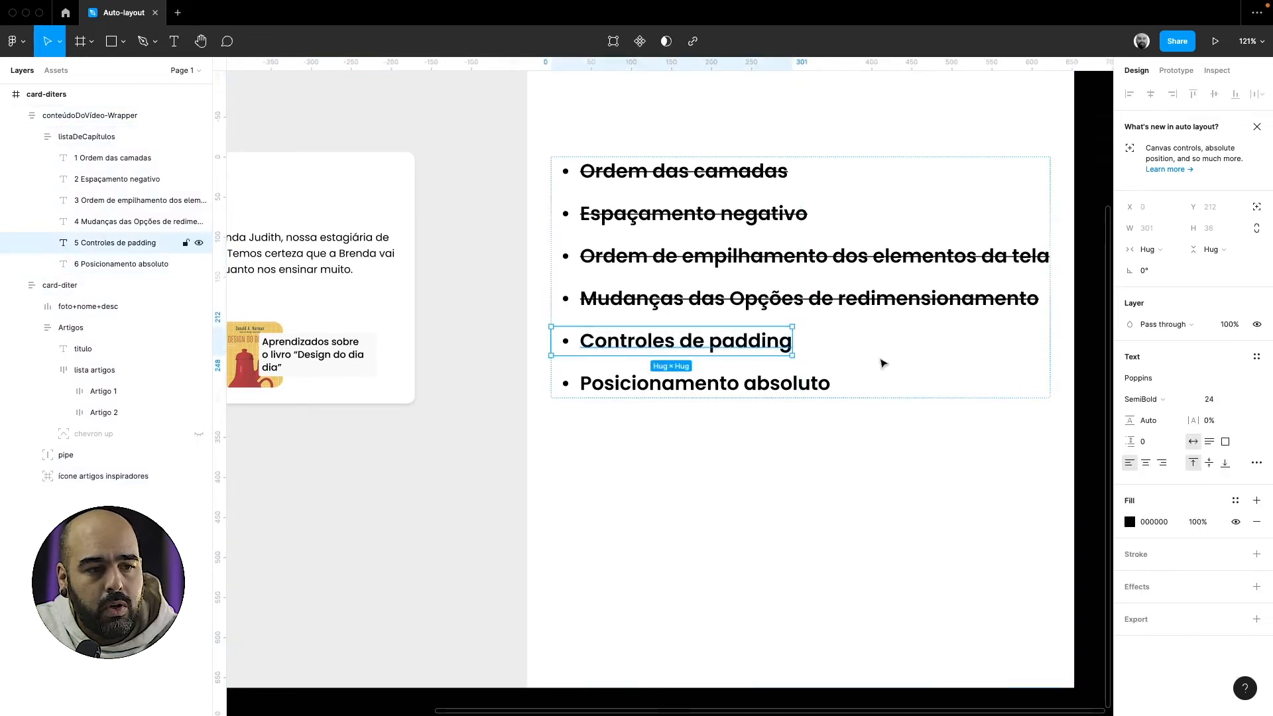
left_click(1257, 463)
left_click(1097, 556)
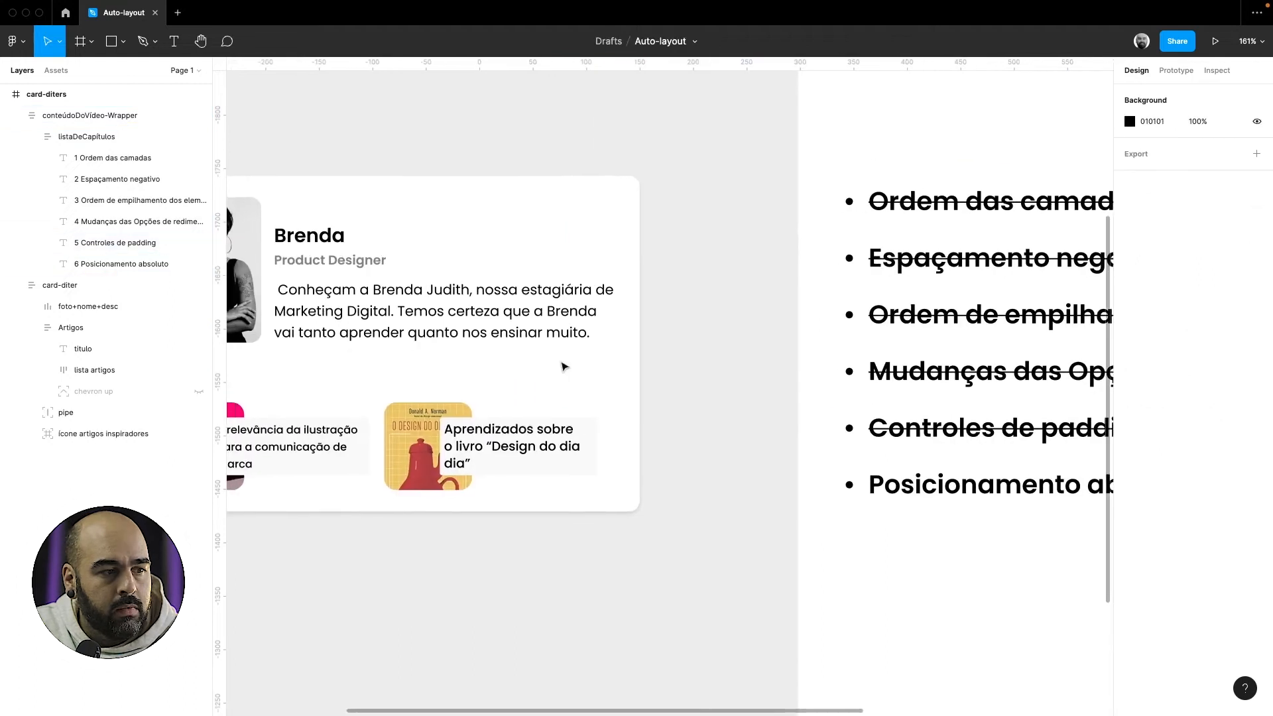
Move the light bulb icon frame from the canvas into the card-diter layout, above the photo and name row
scroll(562, 366, "down", 5)
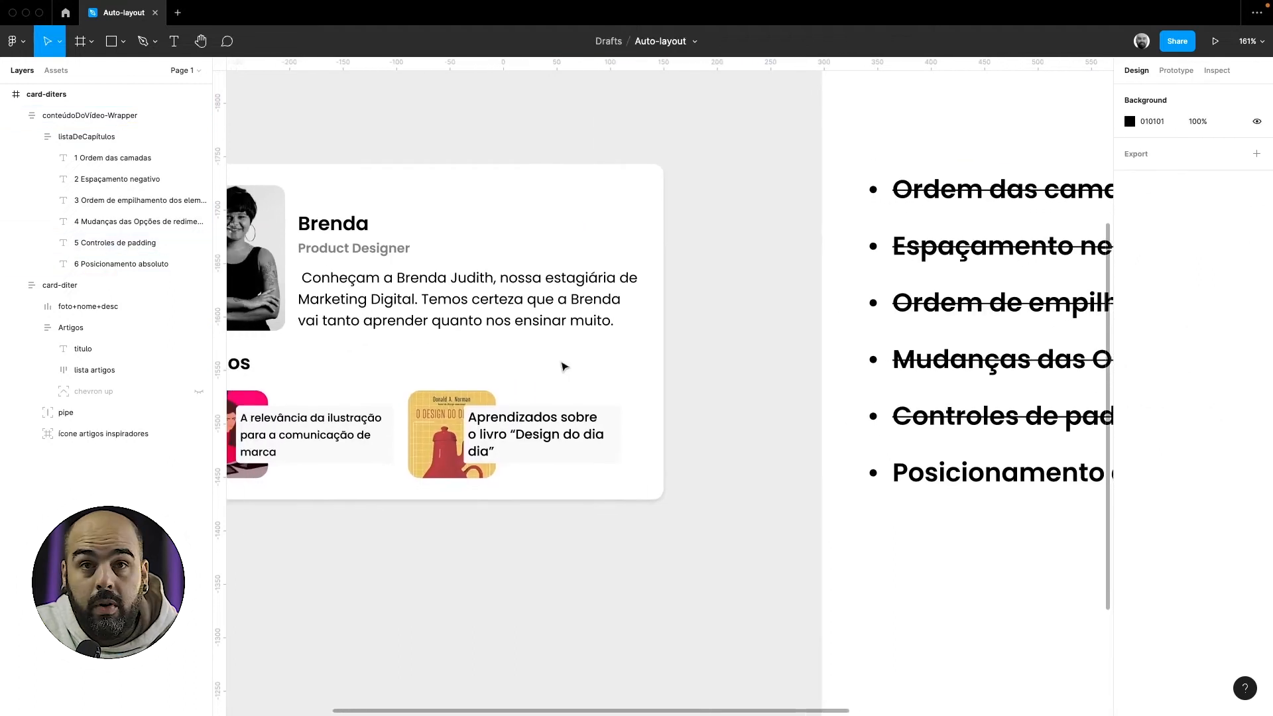
left_click(90, 115)
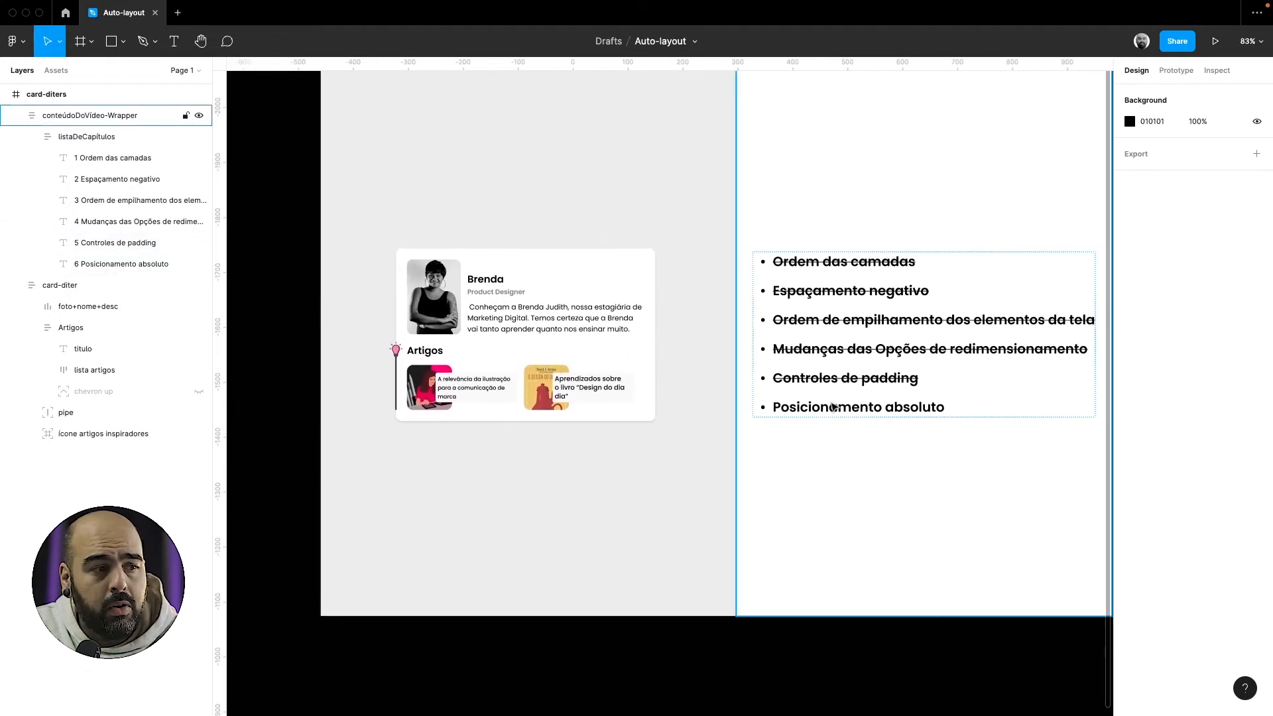
scroll(593, 383, "left", 5)
scroll(593, 383, "up", 5)
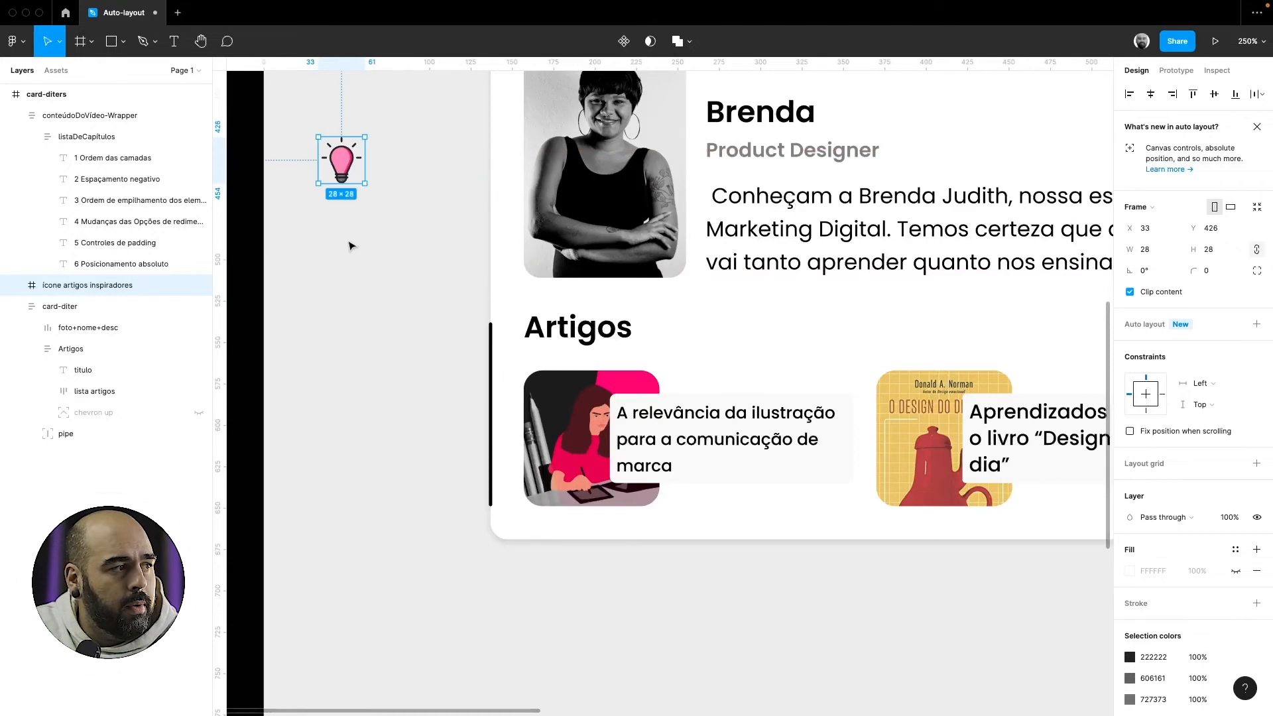
scroll(371, 290, "up", 3)
left_click_drag(376, 416, 393, 317)
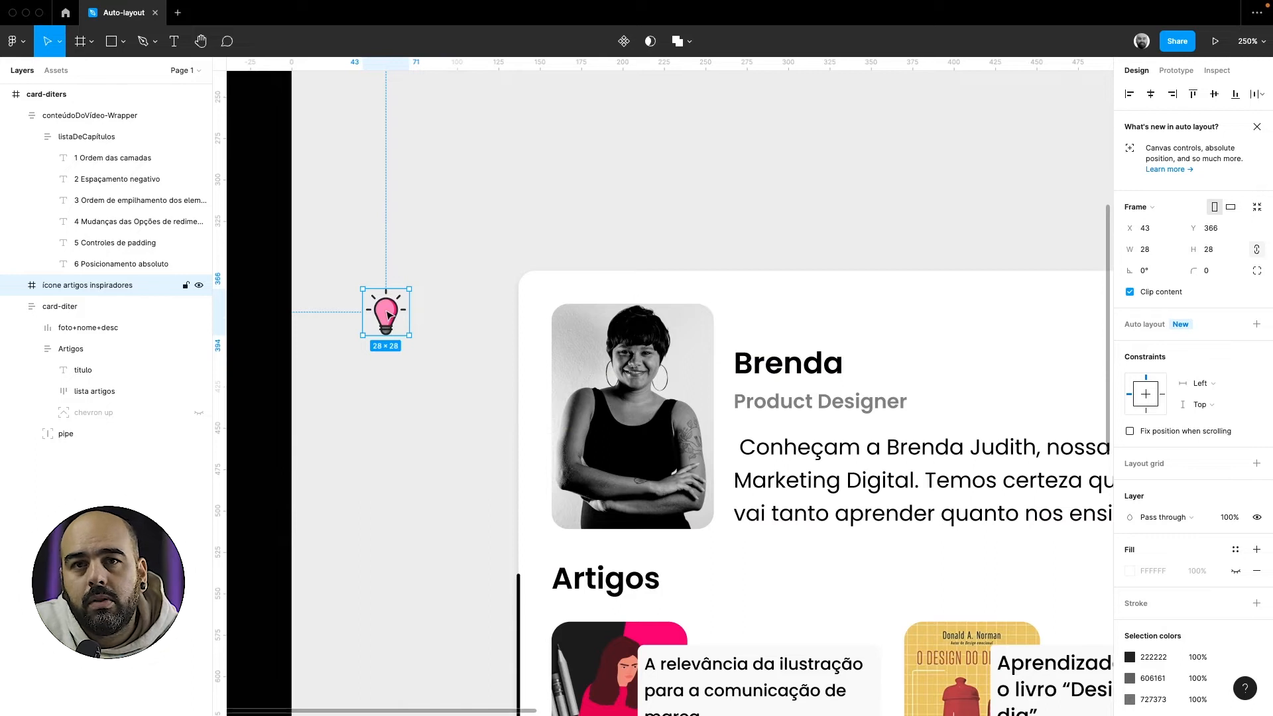
left_click_drag(389, 314, 547, 303)
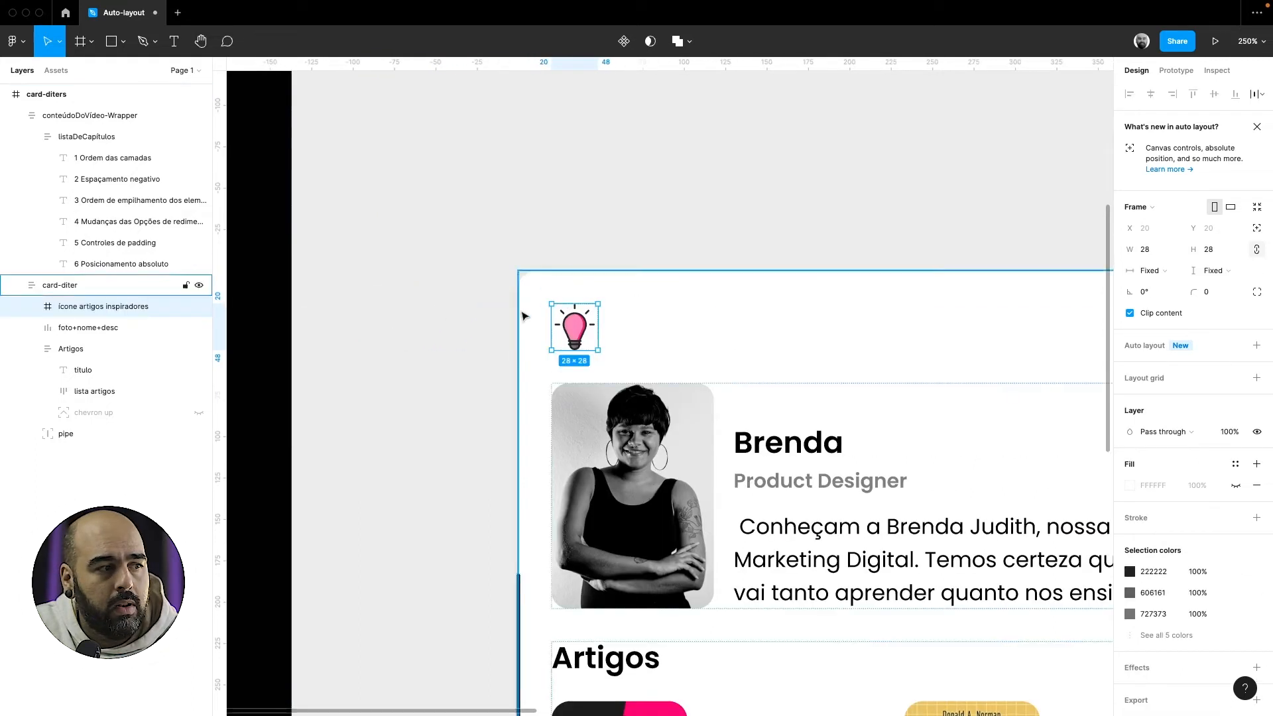
Move the light bulb icon into the Artigos frame, above its title
scroll(442, 325, "down", 3)
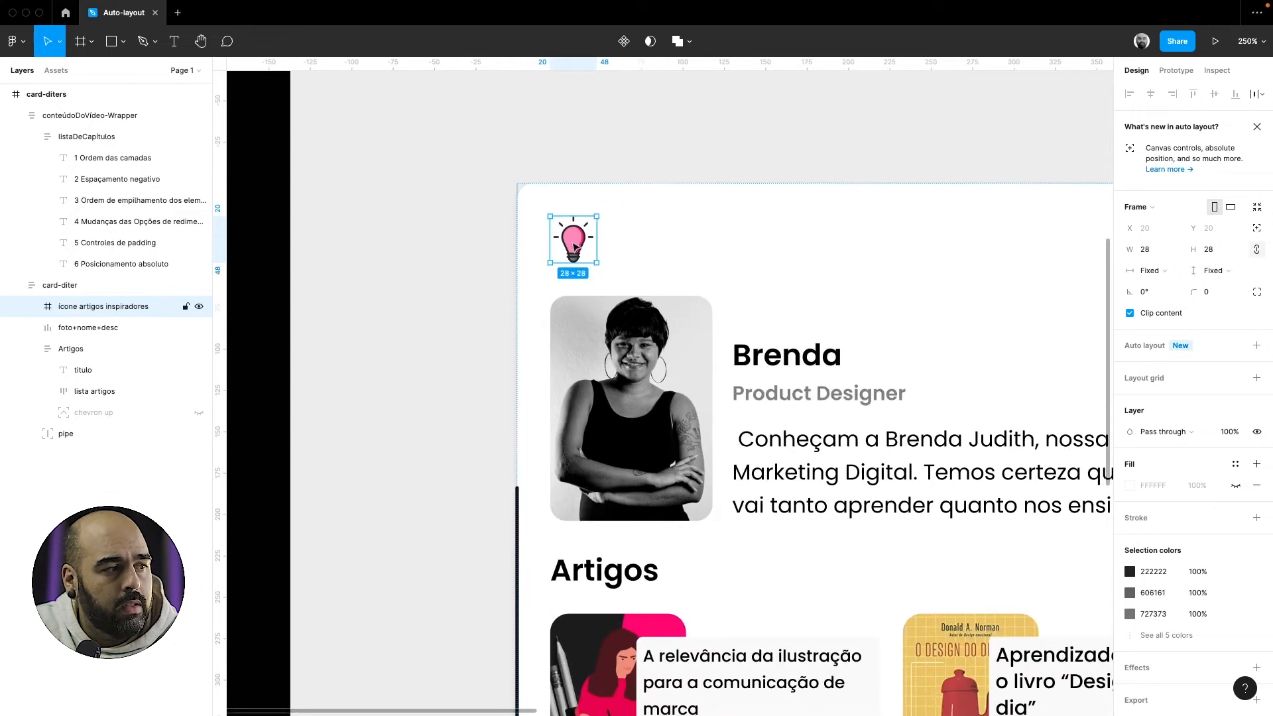
left_click_drag(574, 249, 580, 465)
left_click_drag(580, 524, 542, 580)
scroll(571, 558, "down", 3)
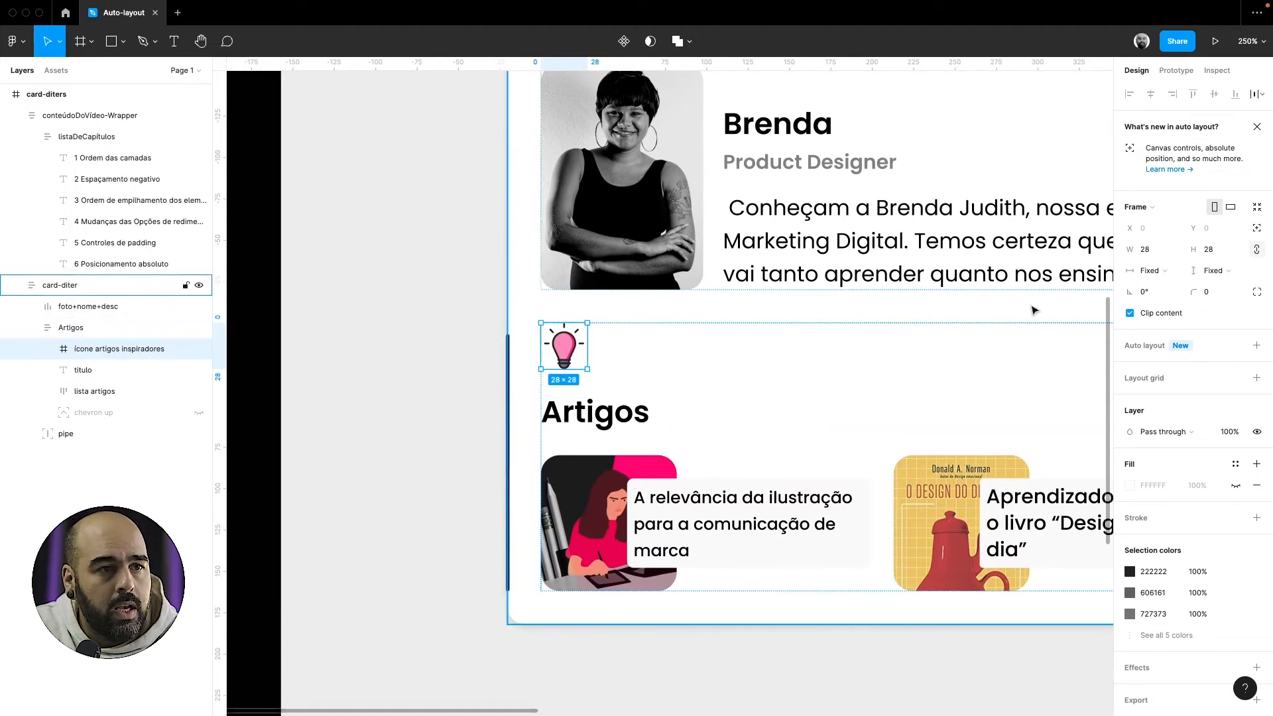
Give the light bulb icon absolute position within the Artigos frame and shift it left to X -30
left_click(1256, 229)
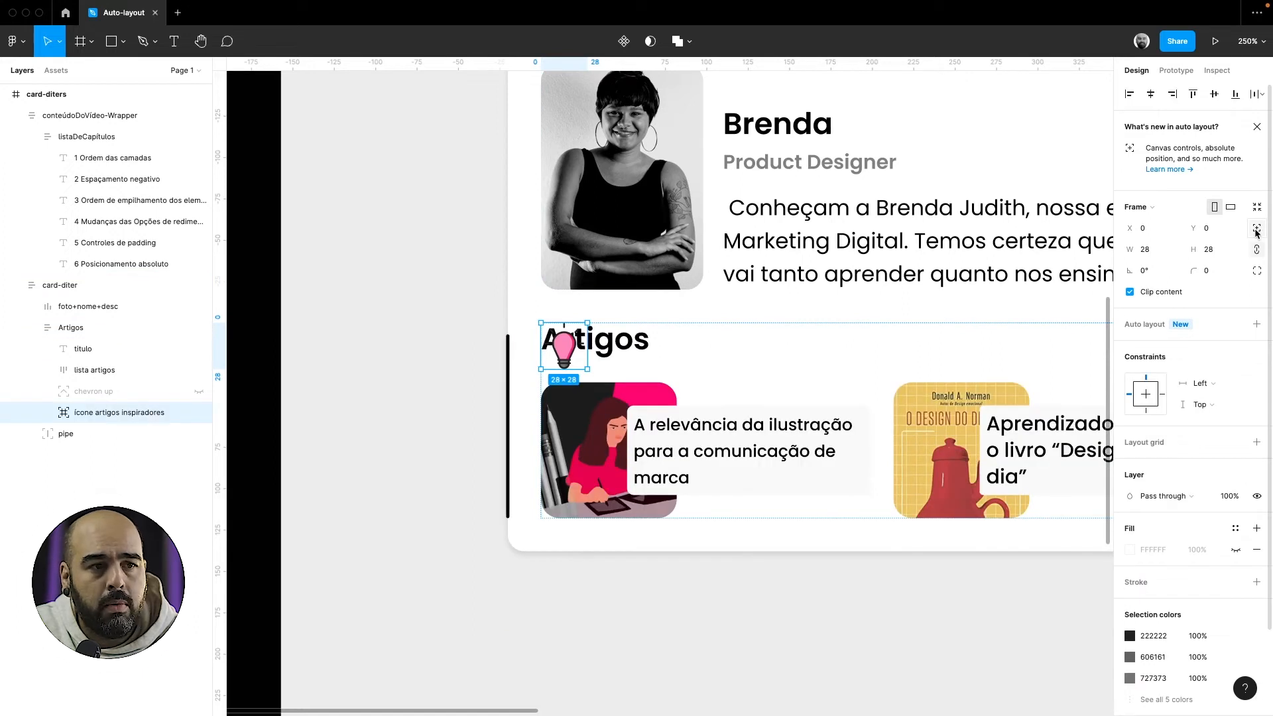
key("shift+Left")
key("shift+Left")
key("shift+Left")
key("shift+Left")
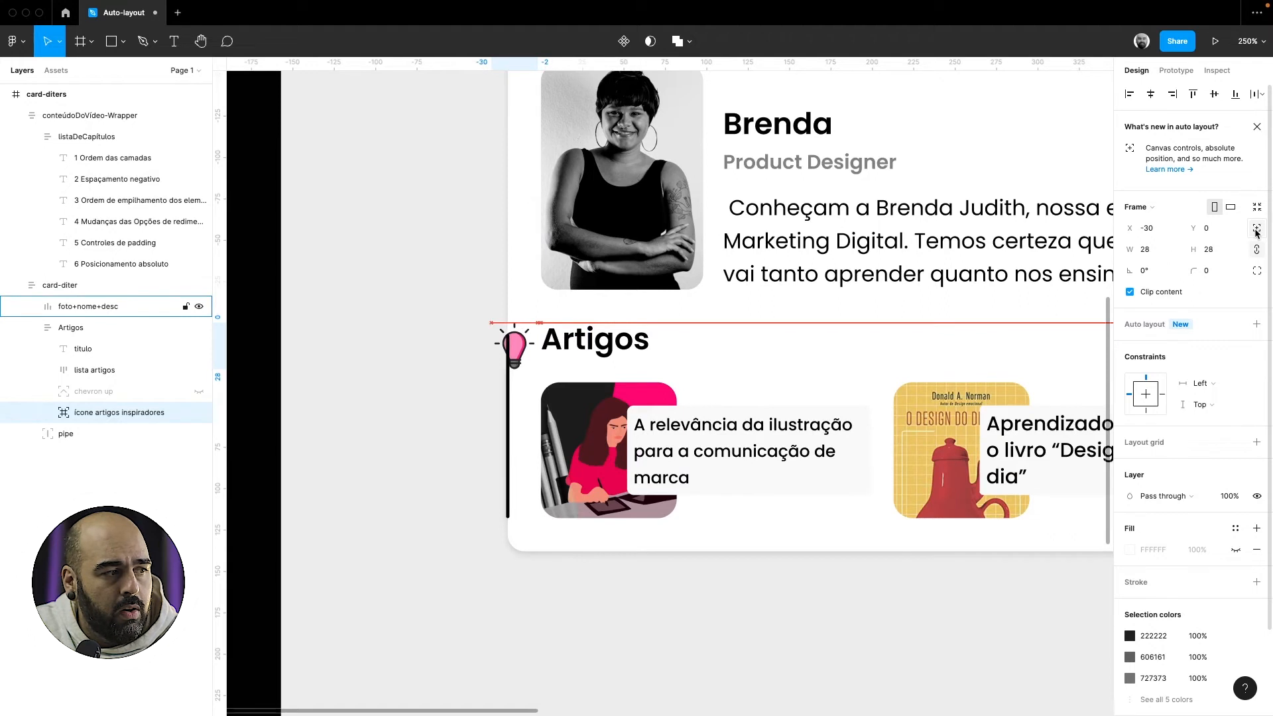
key("shift+Right")
Nudge the light bulb icon to X -34, Y -4 so it is centred on the vertical pipe line
scroll(624, 344, "up", 10)
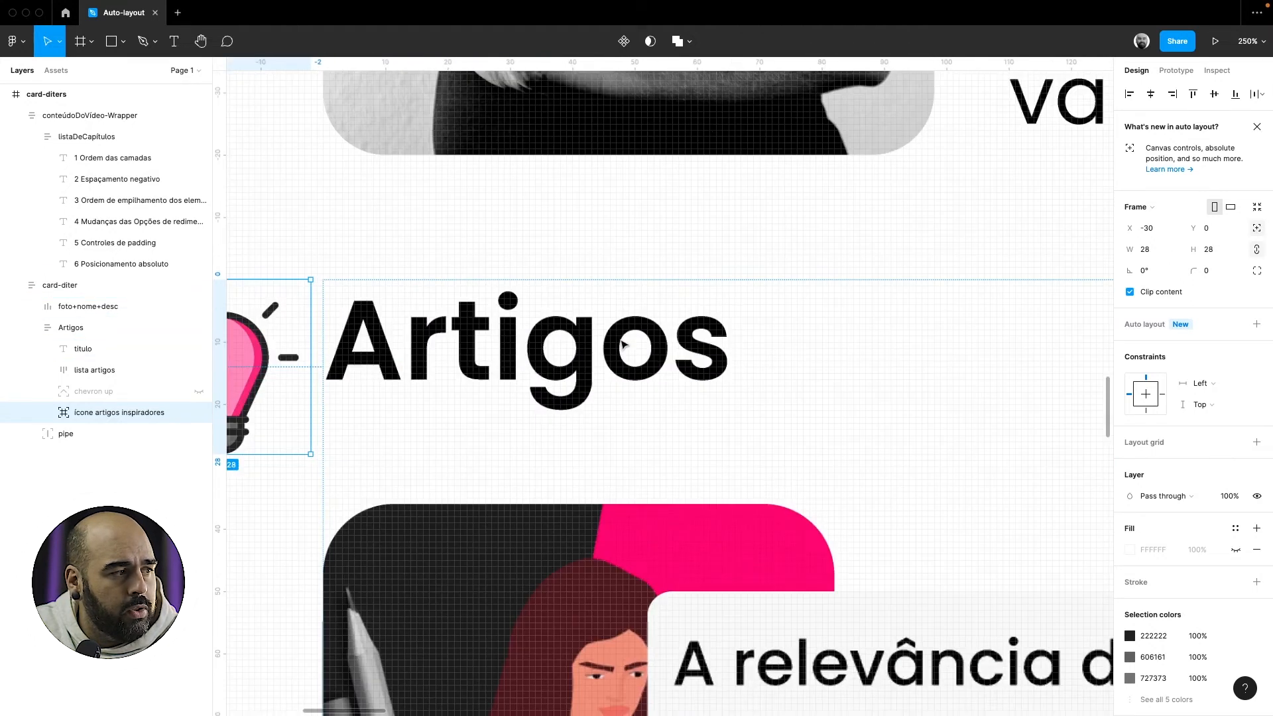
scroll(623, 343, "left", 5)
key("Left")
key("Left")
key("Left")
key("Left")
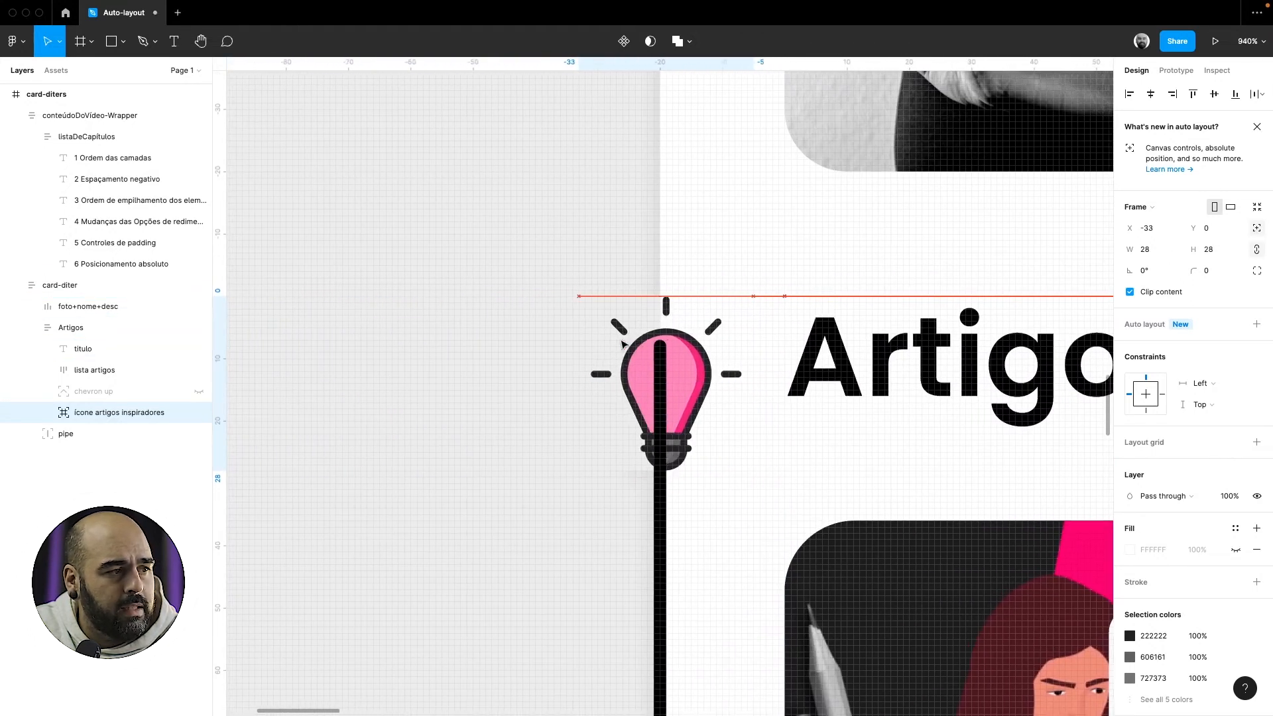
key("Up")
key("Up")
key("Up")
key("Up")
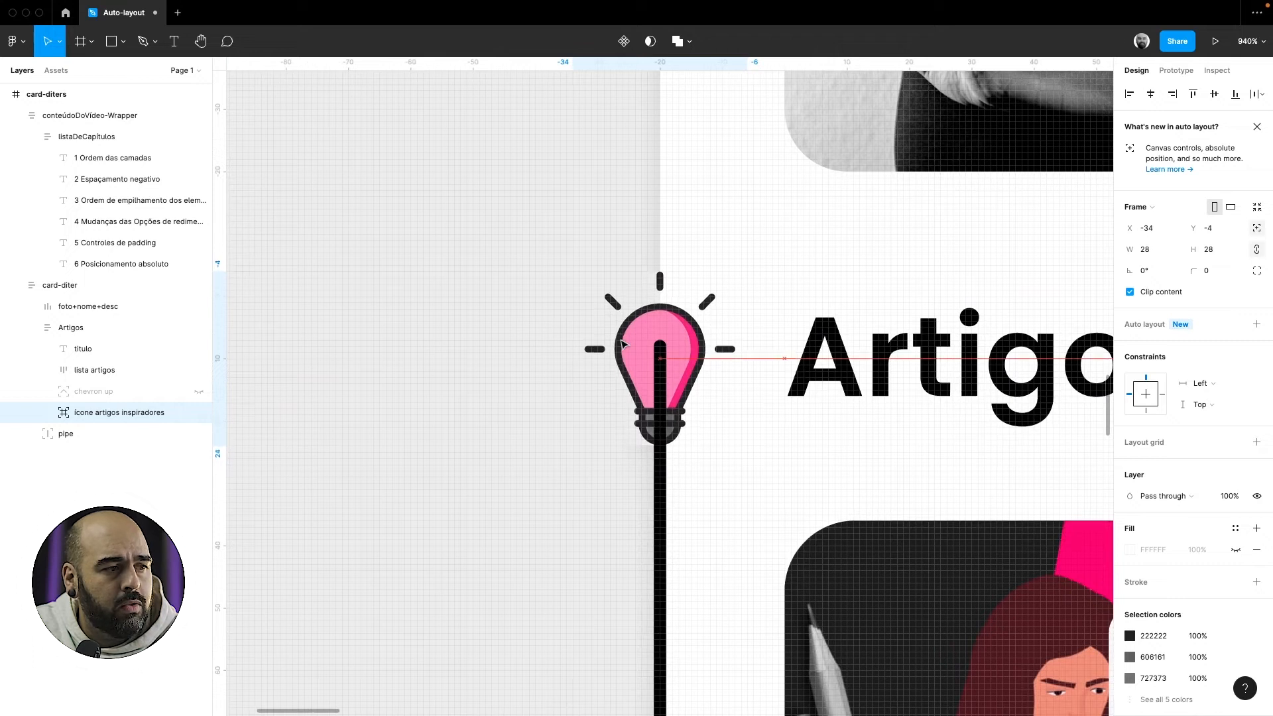
Hide the pipe layer of the card-diter frame
scroll(497, 344, "down", 4)
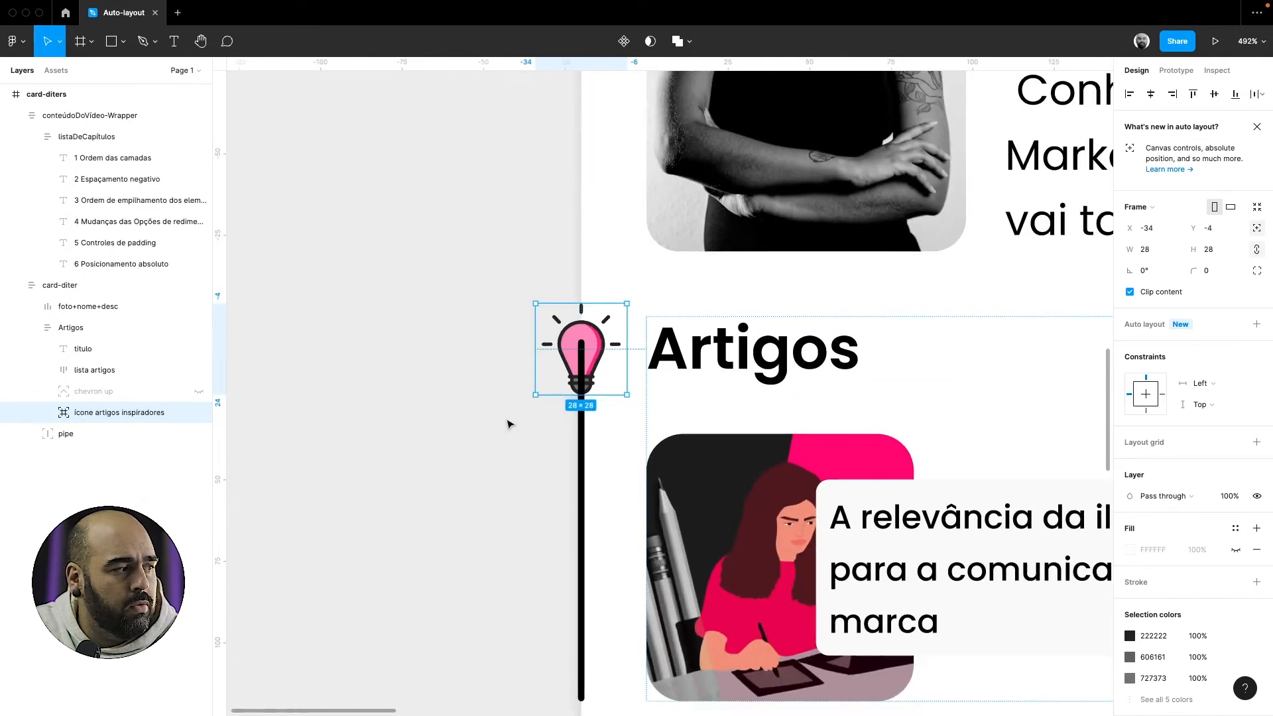
left_click(198, 434)
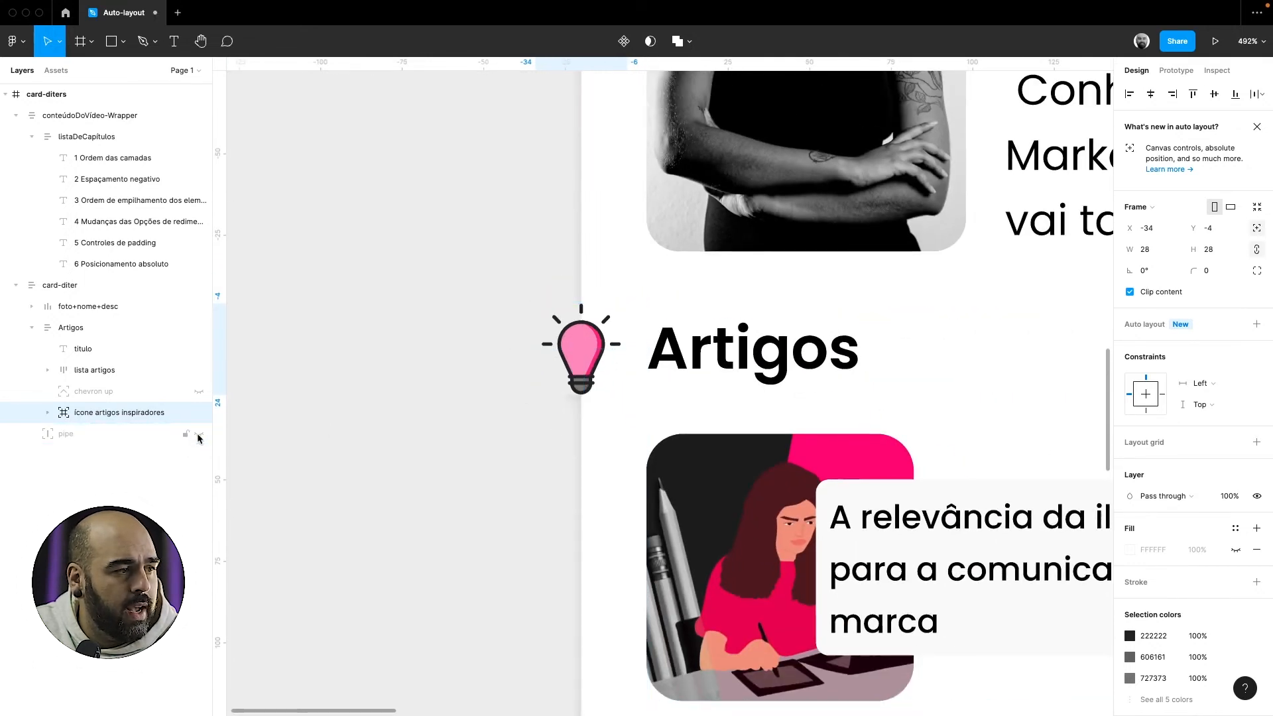
Check the horizontal and vertical constraints of the light bulb icon
scroll(503, 442, "down", 3)
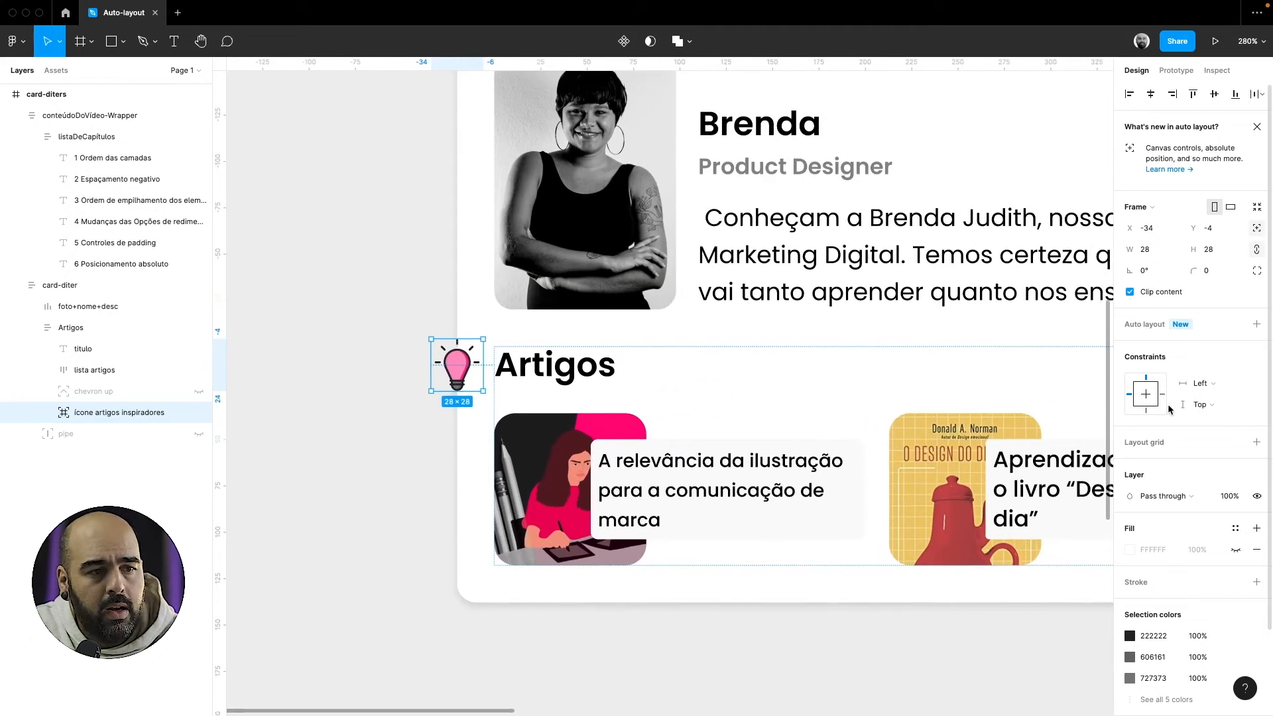
left_click(1213, 382)
left_click(1206, 385)
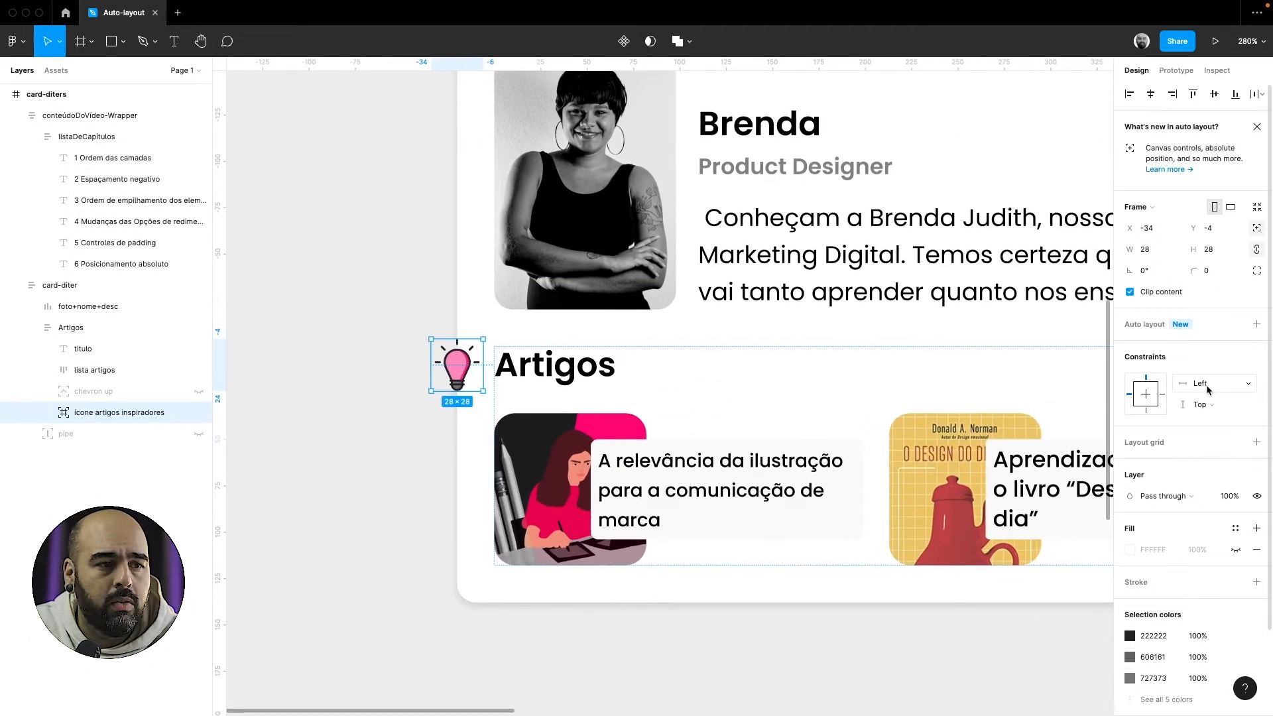
left_click(1199, 409)
left_click(1200, 410)
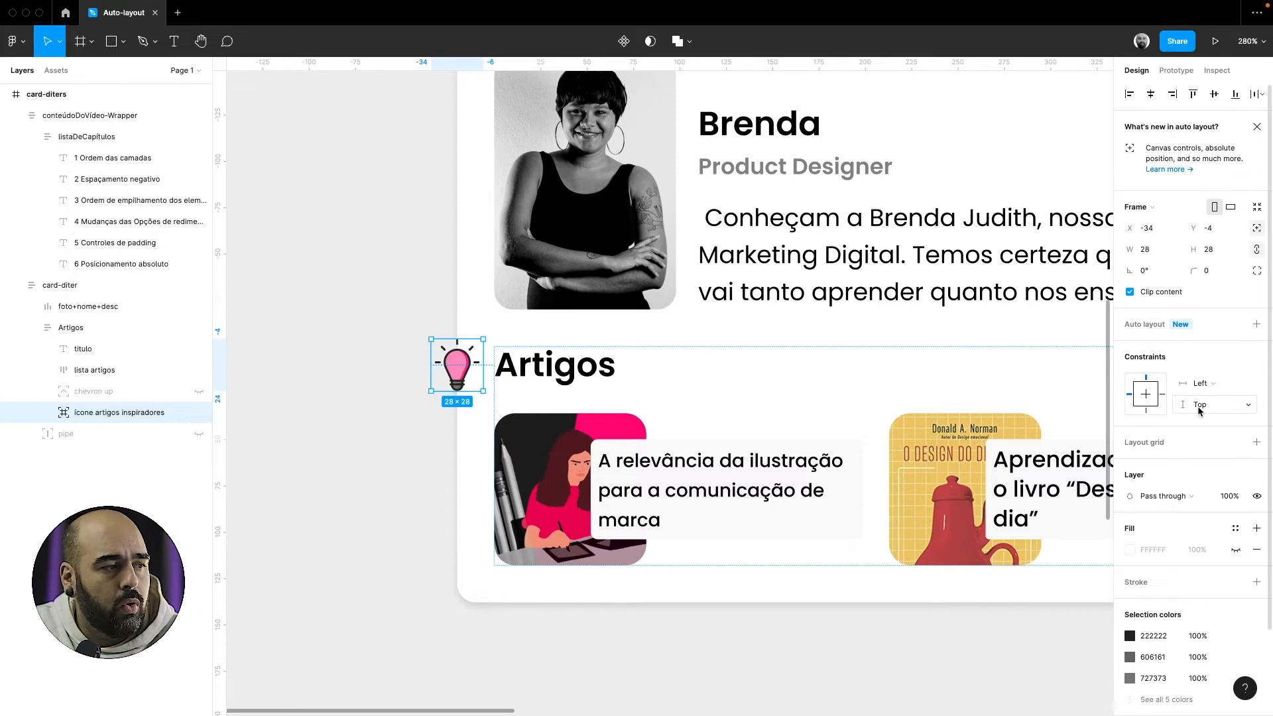
Stretch the card-diter frame to a height of 396 and drag its sides outward to test the icon's anchoring
scroll(482, 493, "down", 3)
left_click(440, 344)
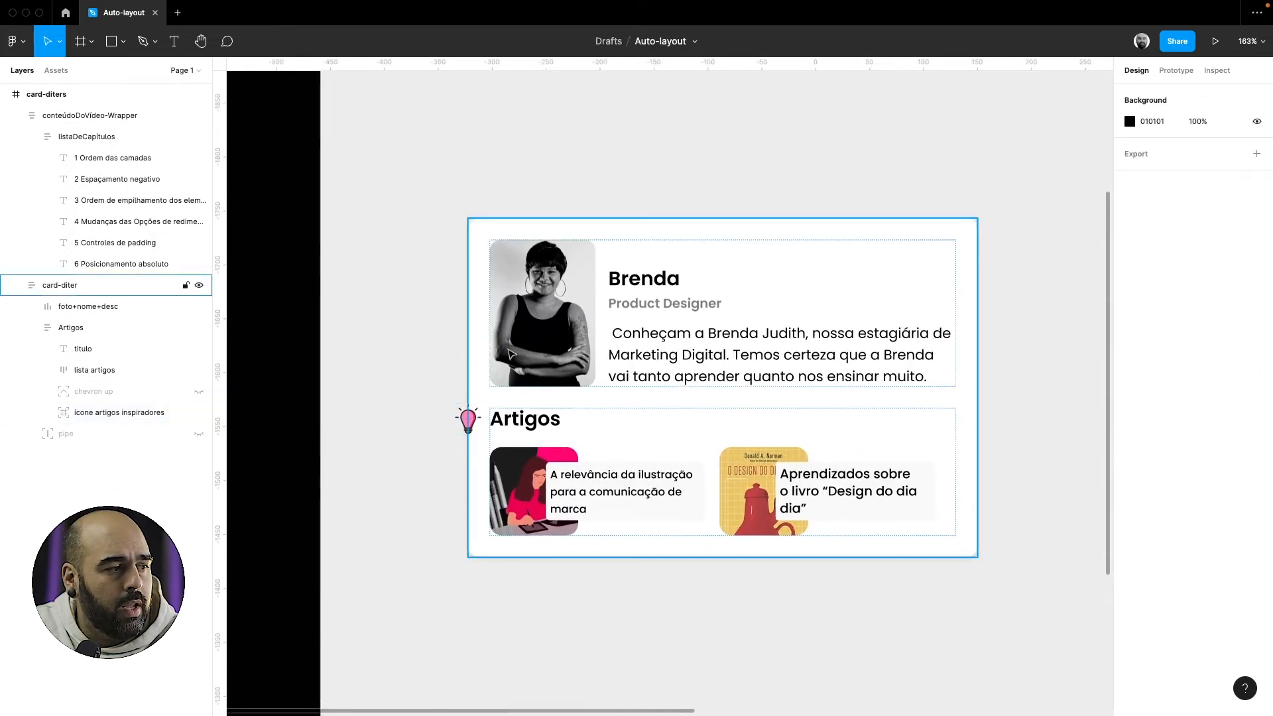
left_click(511, 353)
left_click_drag(653, 557, 676, 577)
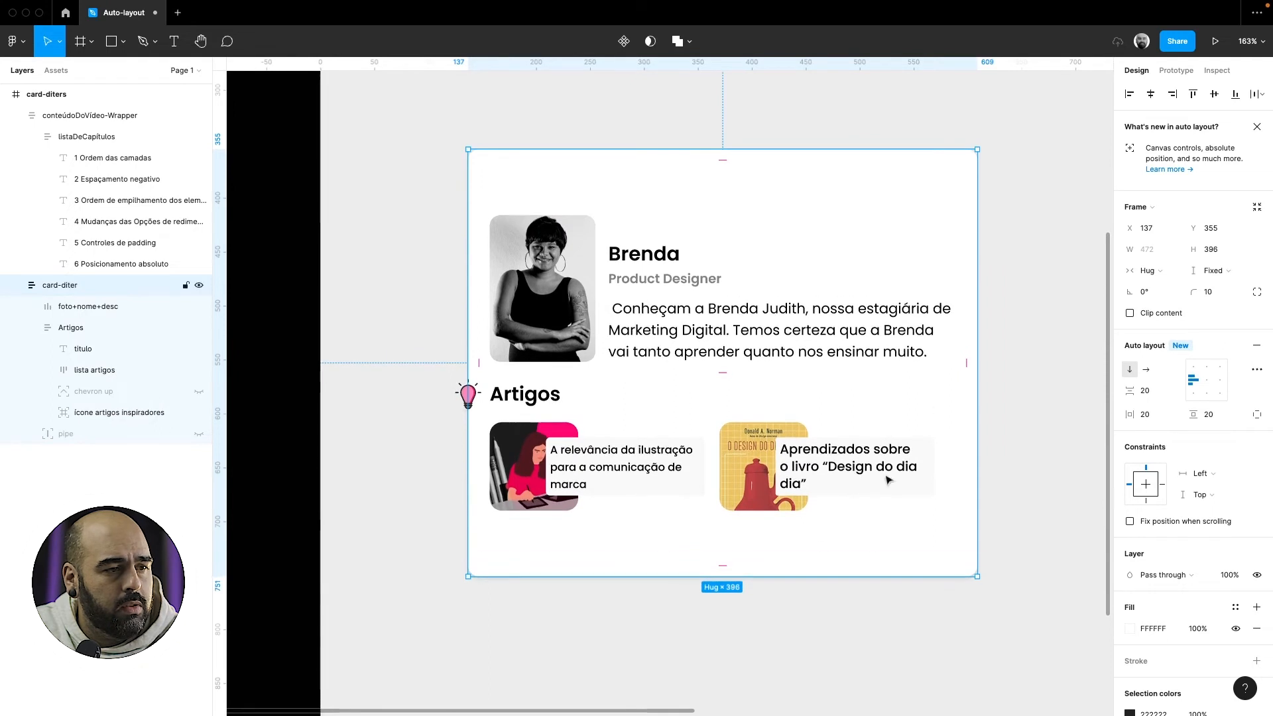
left_click_drag(983, 381, 1085, 392)
mouse_move(463, 339)
left_mouse_down()
mouse_move(415, 340)
mouse_move(444, 342)
left_mouse_up()
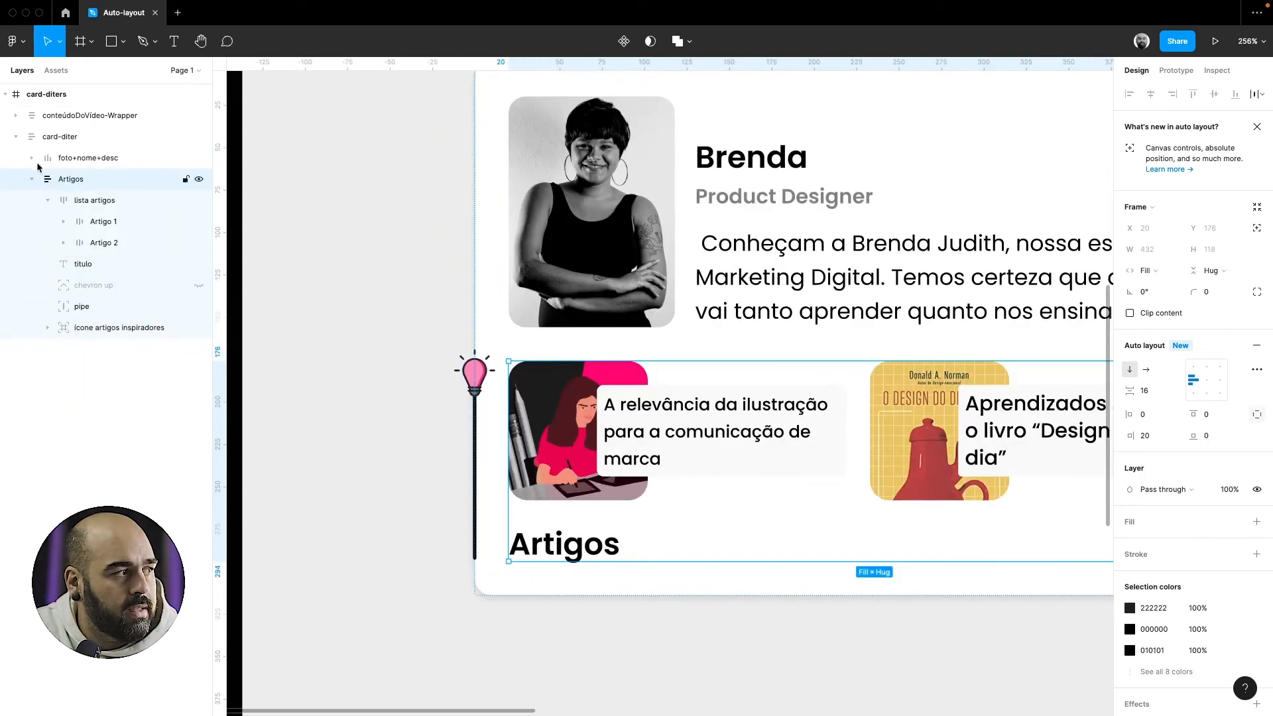
Move the Artigos title above the article list within the Artigos frame
left_click(31, 179)
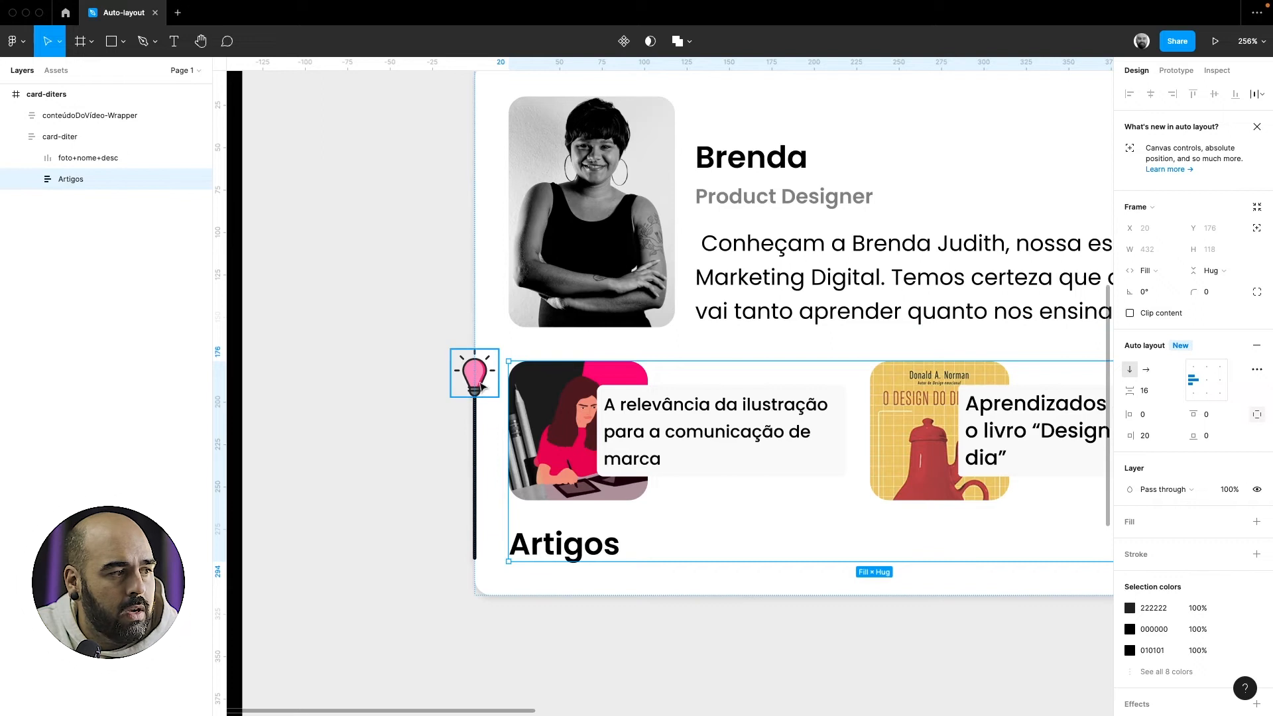
left_click(568, 549)
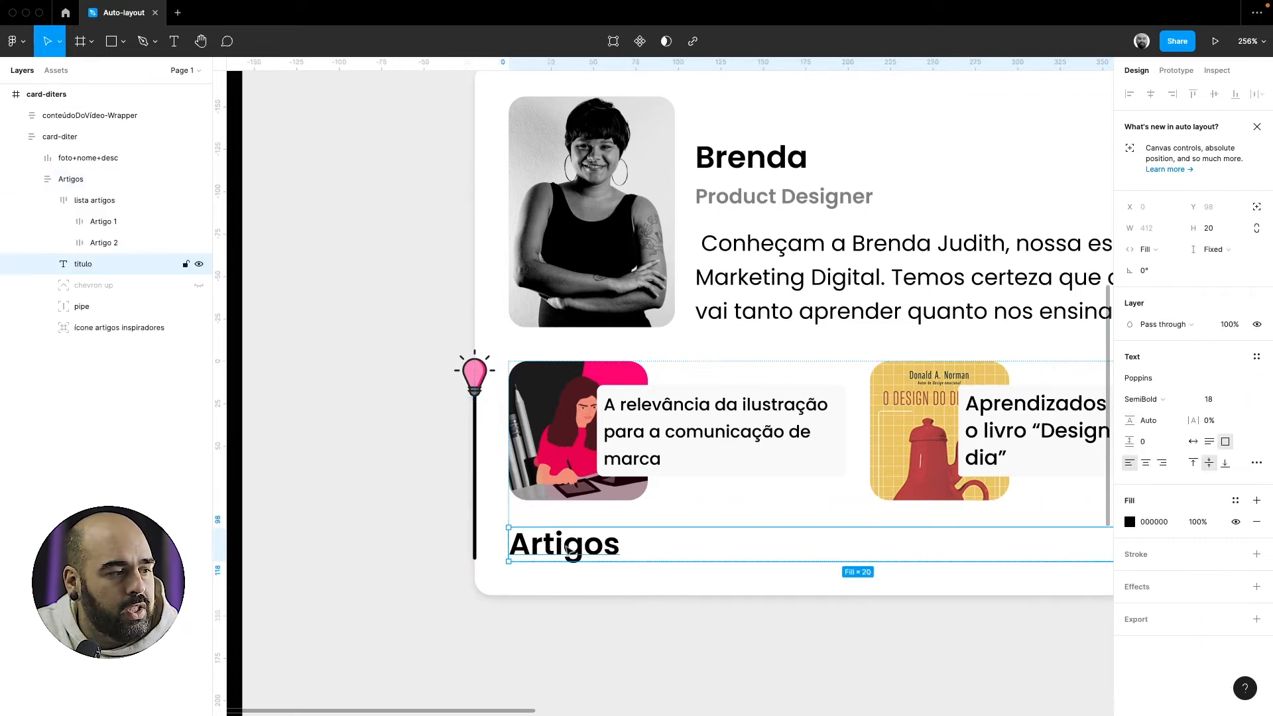
key("Up")
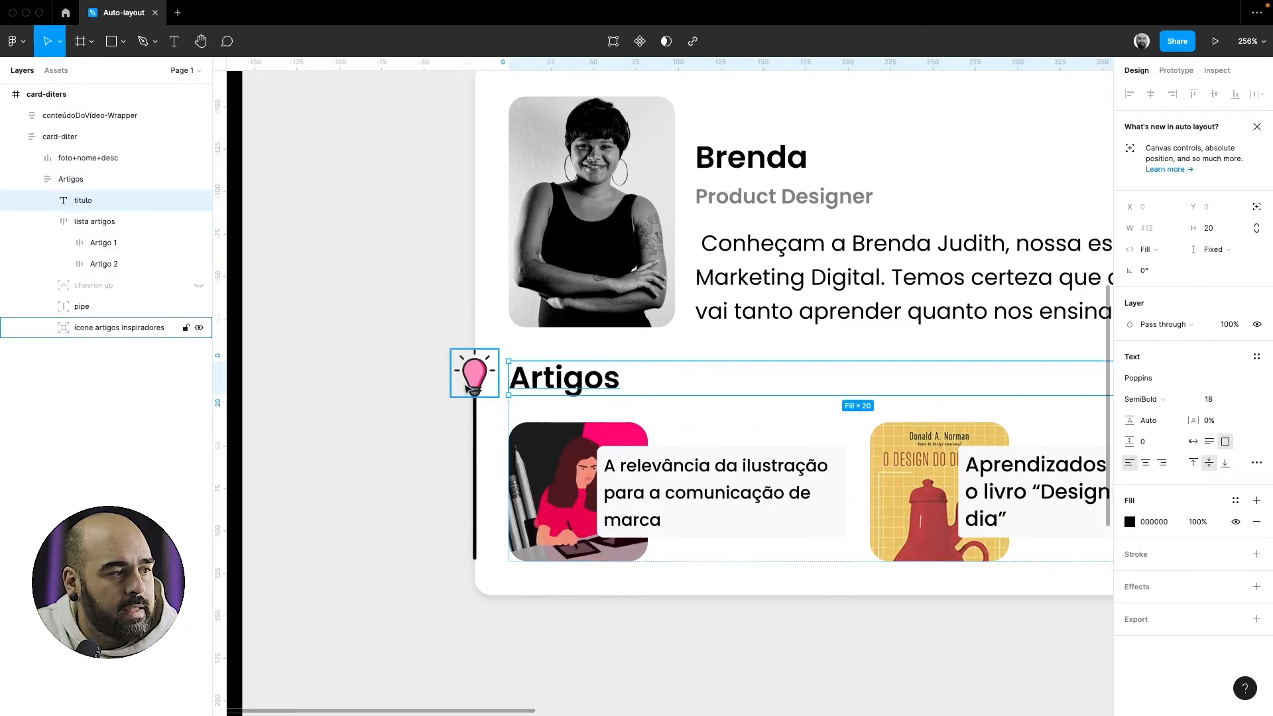
scroll(468, 387, "up", 3)
left_click(485, 212)
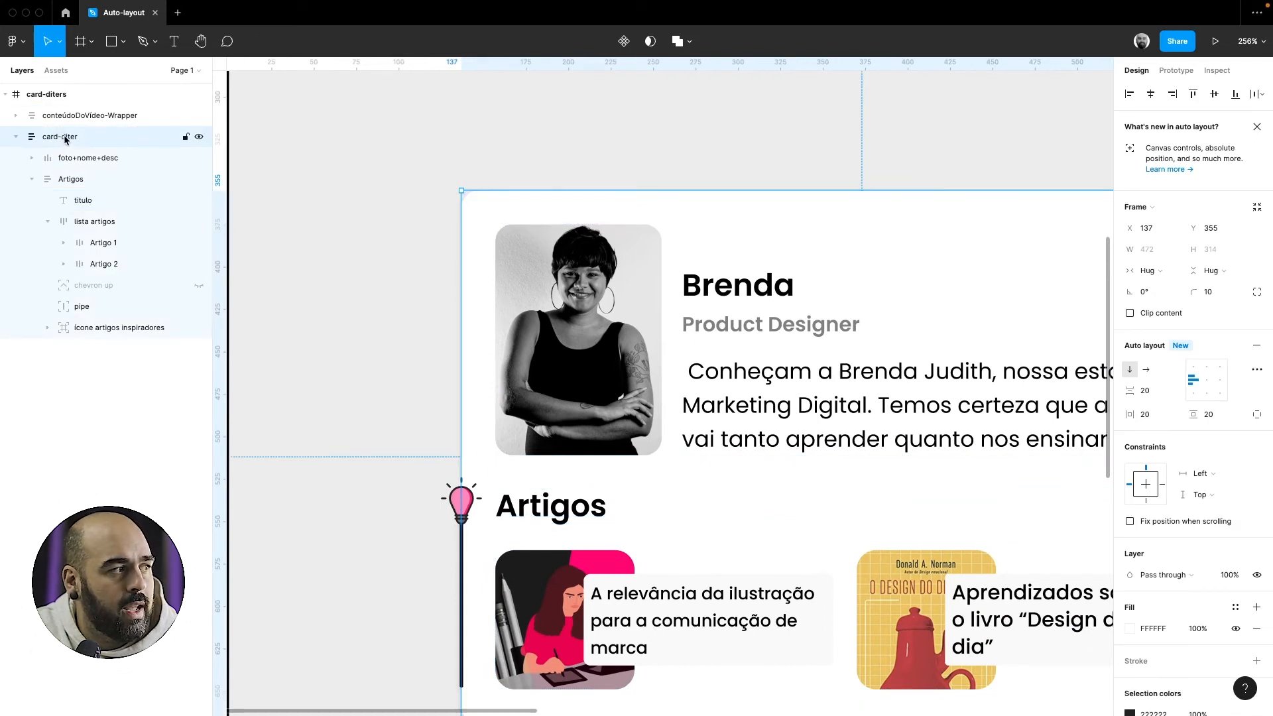
scroll(469, 464, "down", 2)
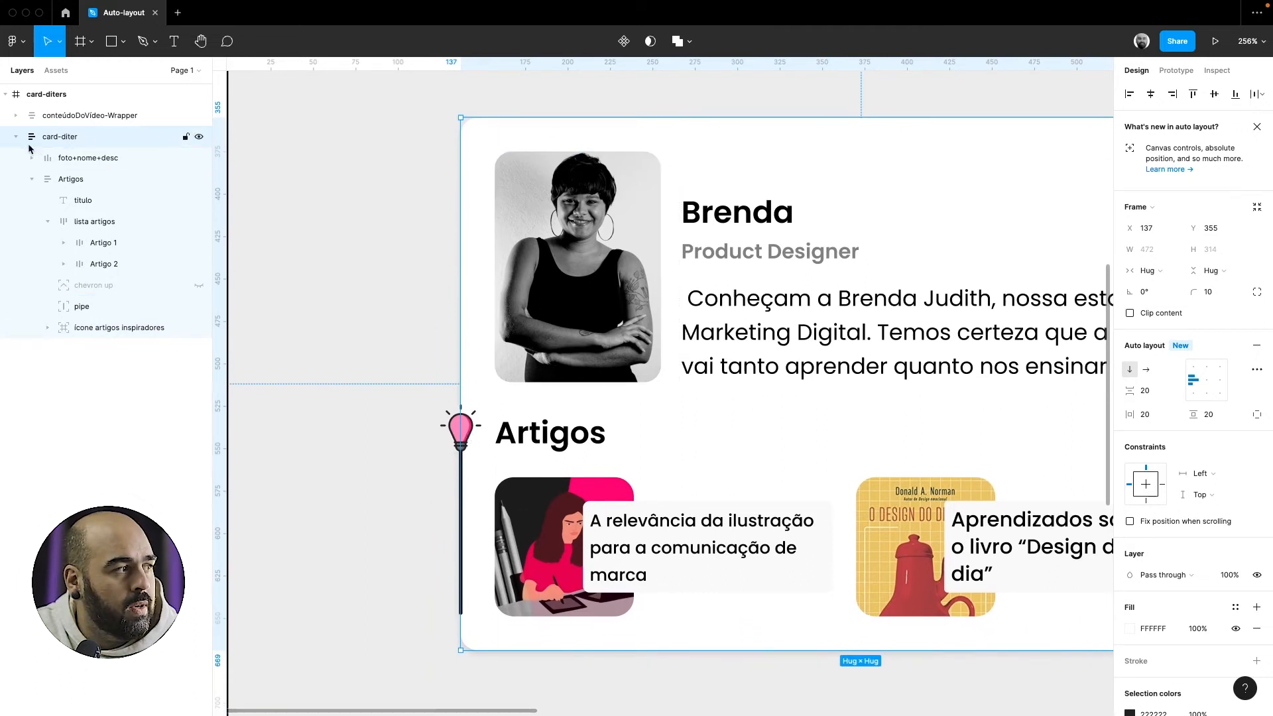
left_click(32, 179)
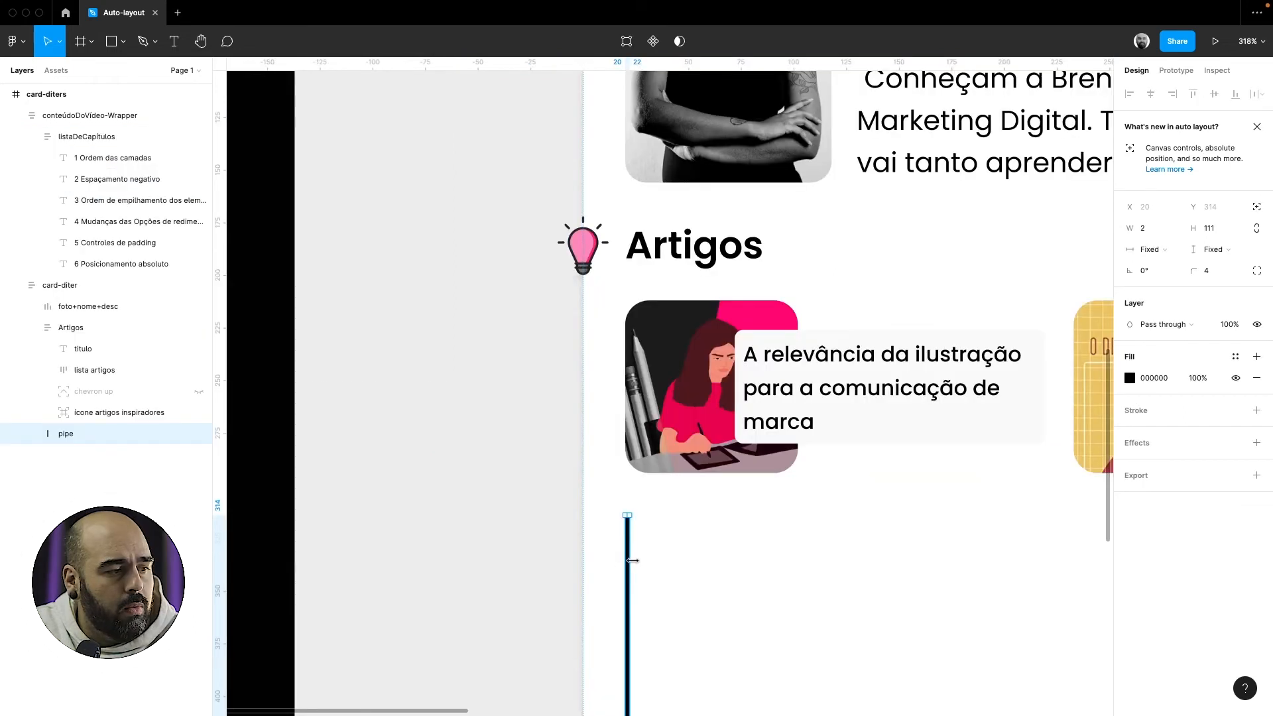
Pull the pipe line out of the card-diter frame to X 64, Y 563, and try shortening it from its lower end
left_click_drag(630, 565, 435, 341)
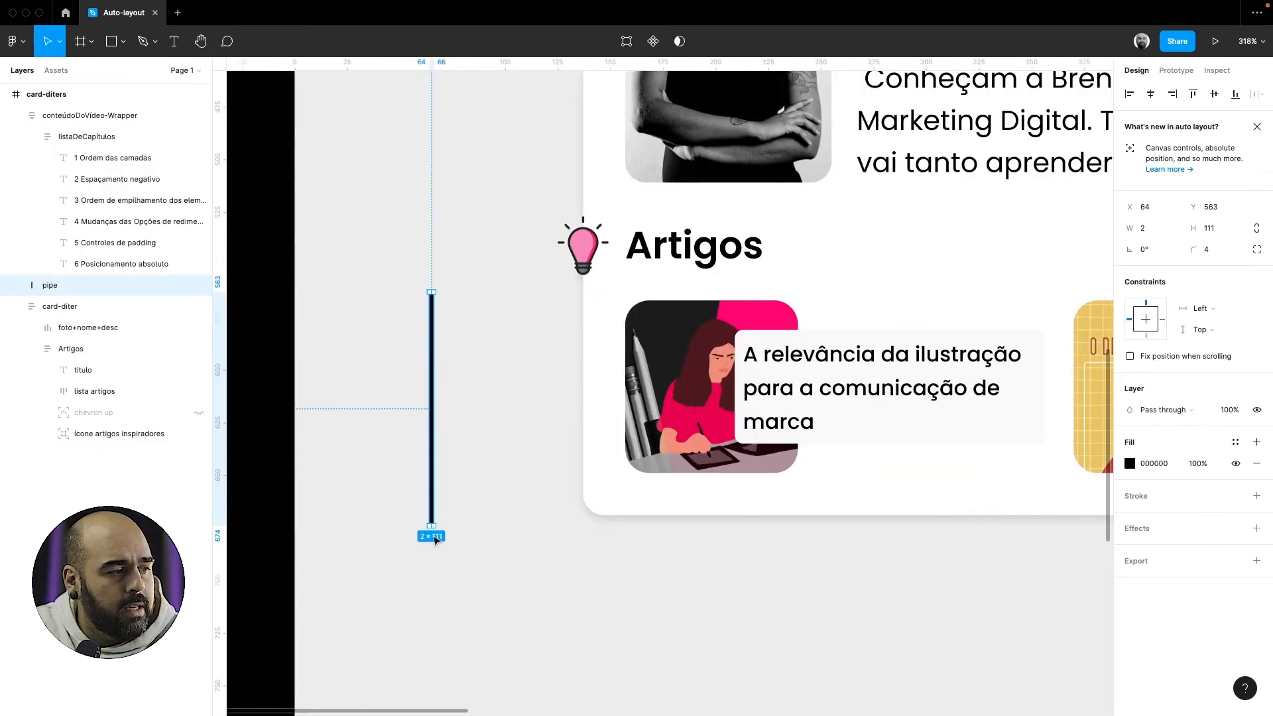
left_click_drag(431, 525, 427, 443)
key("super+z")
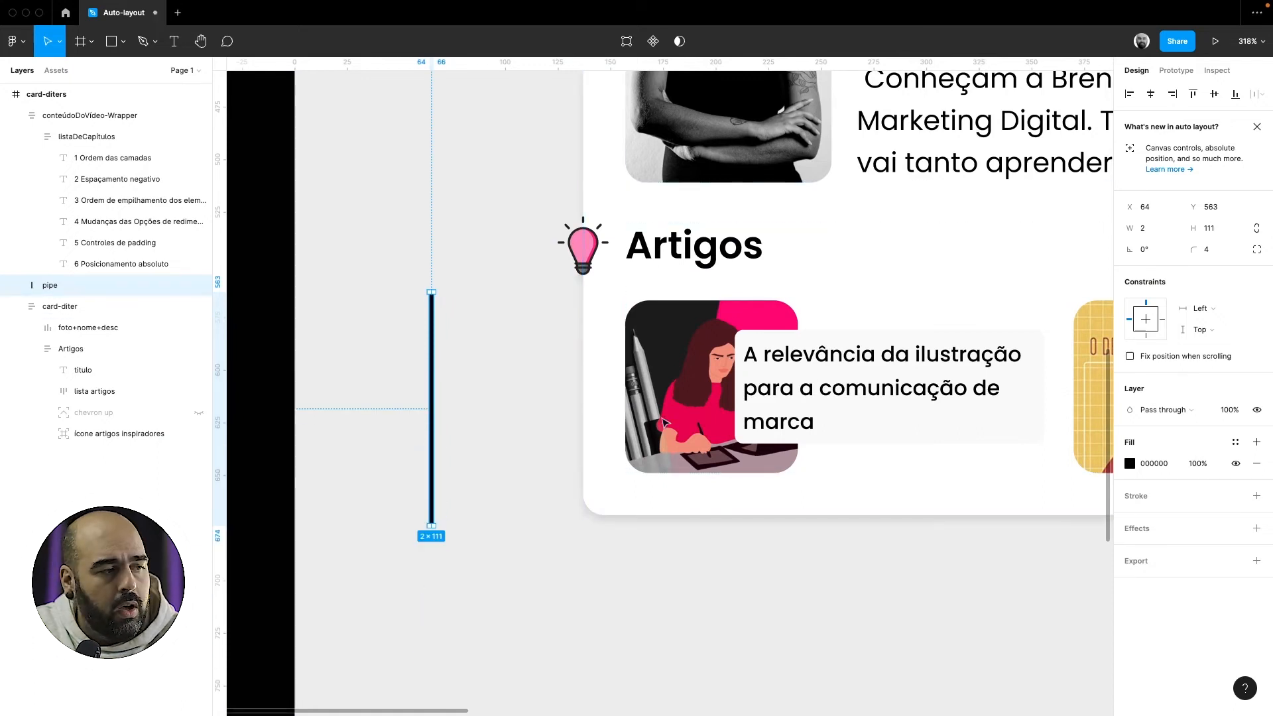
scroll(665, 421, "down", 5)
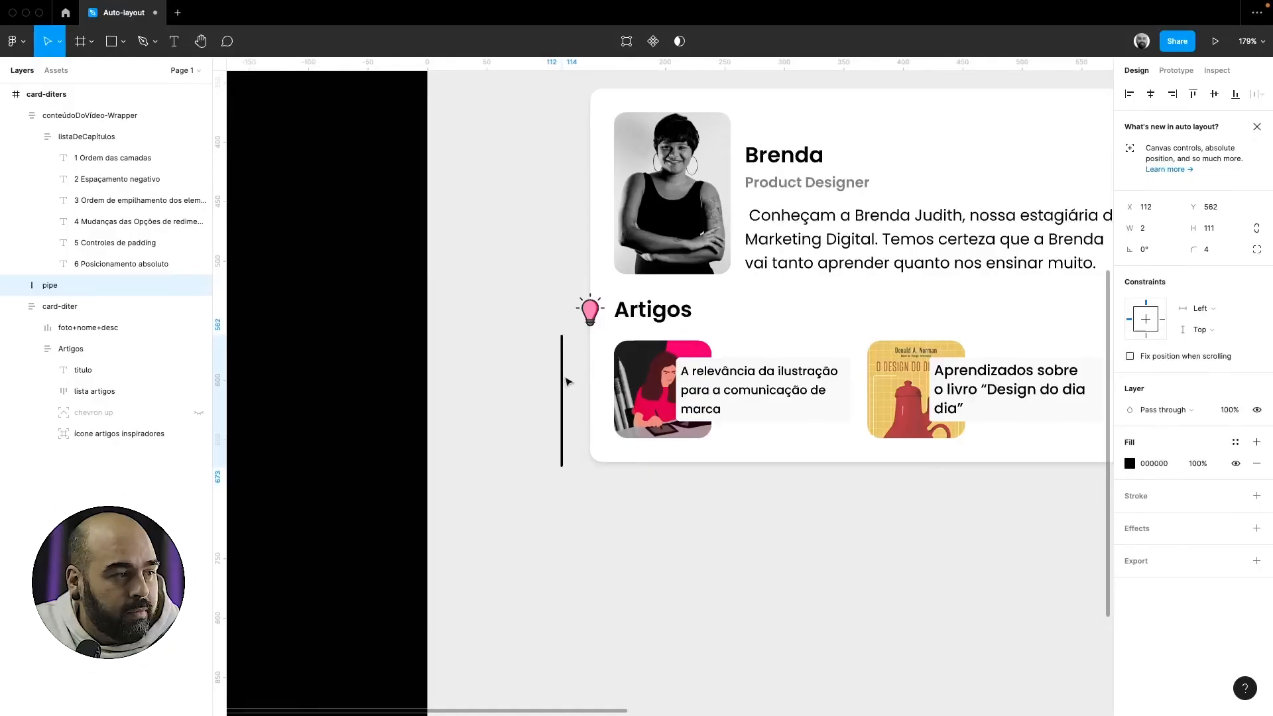
Move the pipe line into the Artigos frame, below the article list
left_click_drag(569, 381, 608, 384)
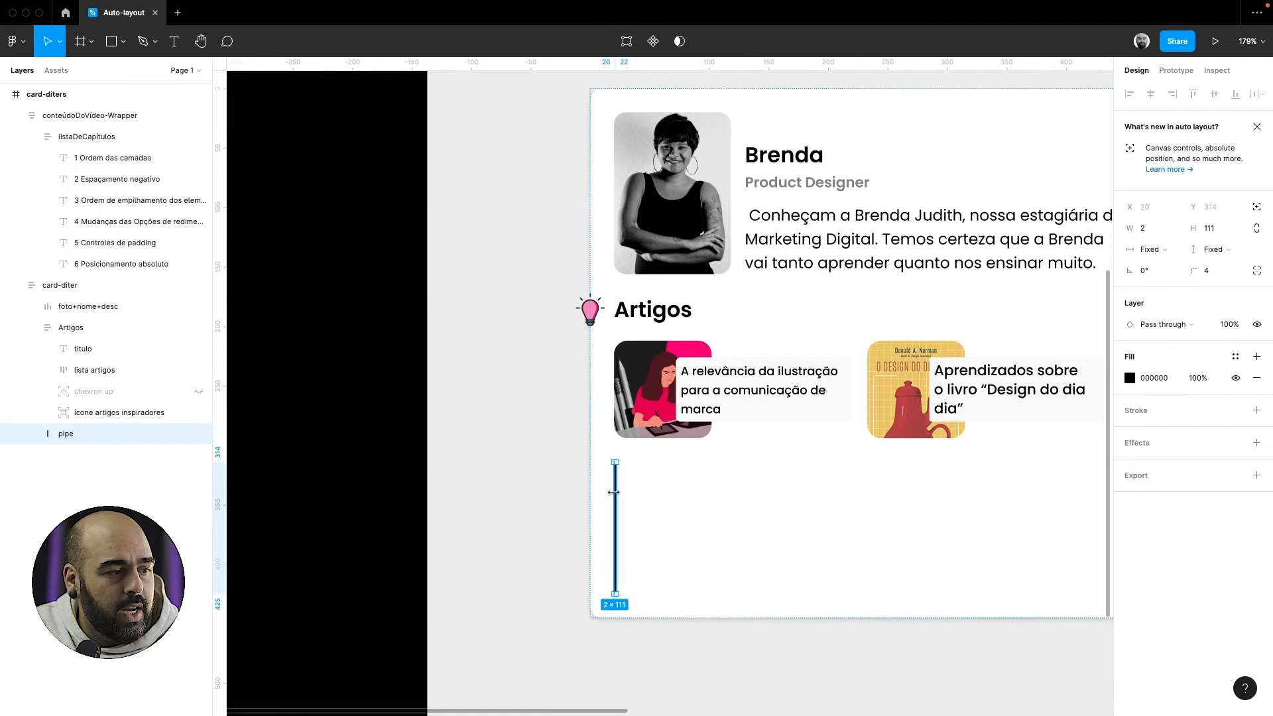
left_click_drag(616, 497, 586, 468)
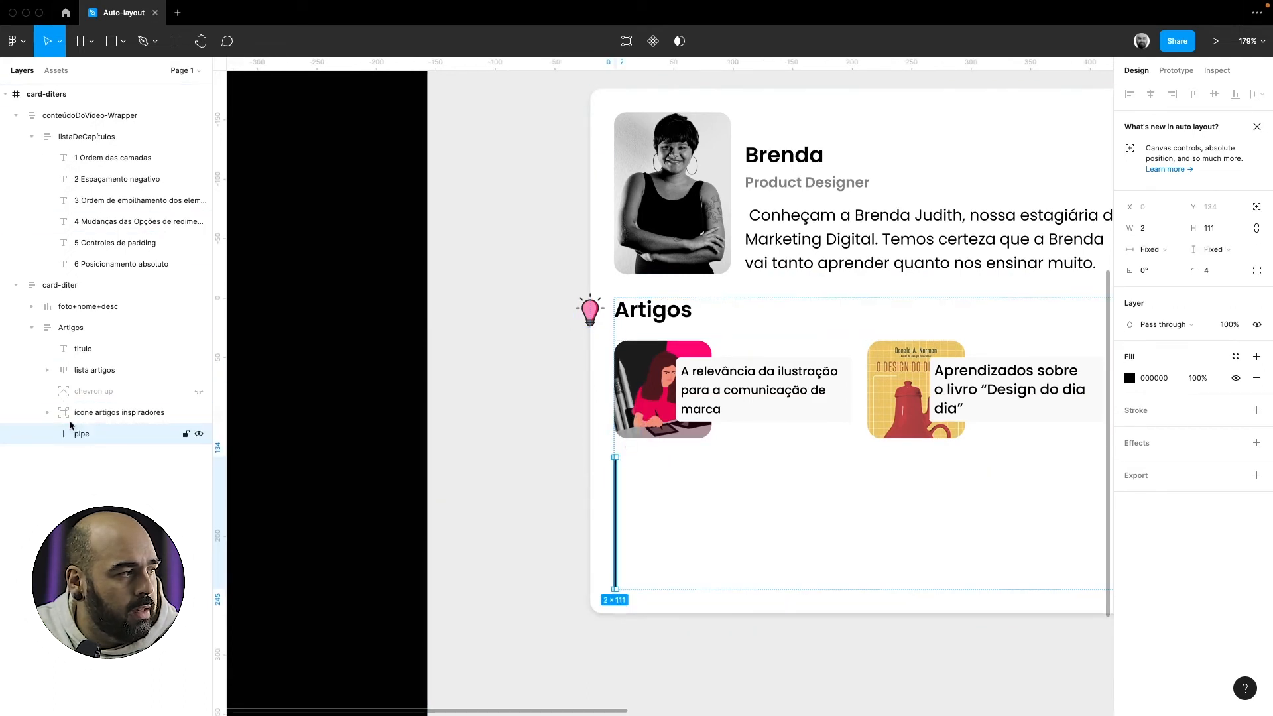
left_click(71, 328)
left_click(93, 412)
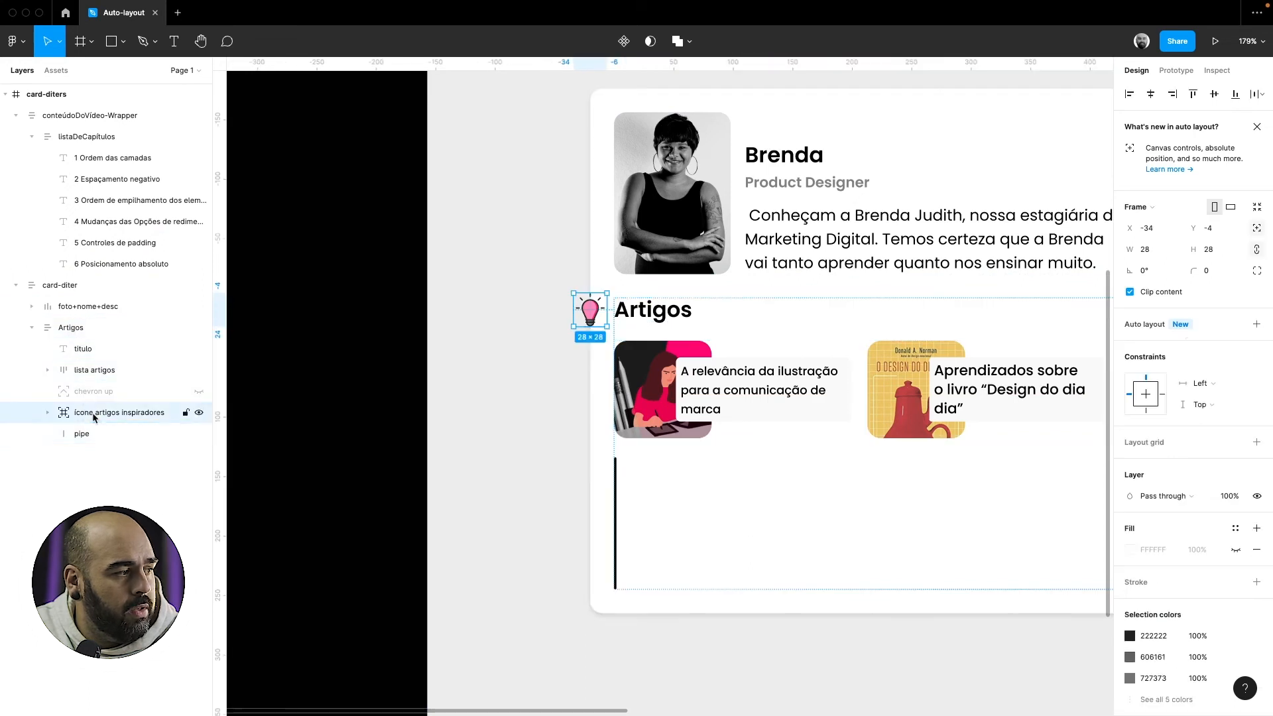
Try swapping the stacking order of the pipe and the light bulb icon within the Artigos frame, and restore it
left_click(82, 434)
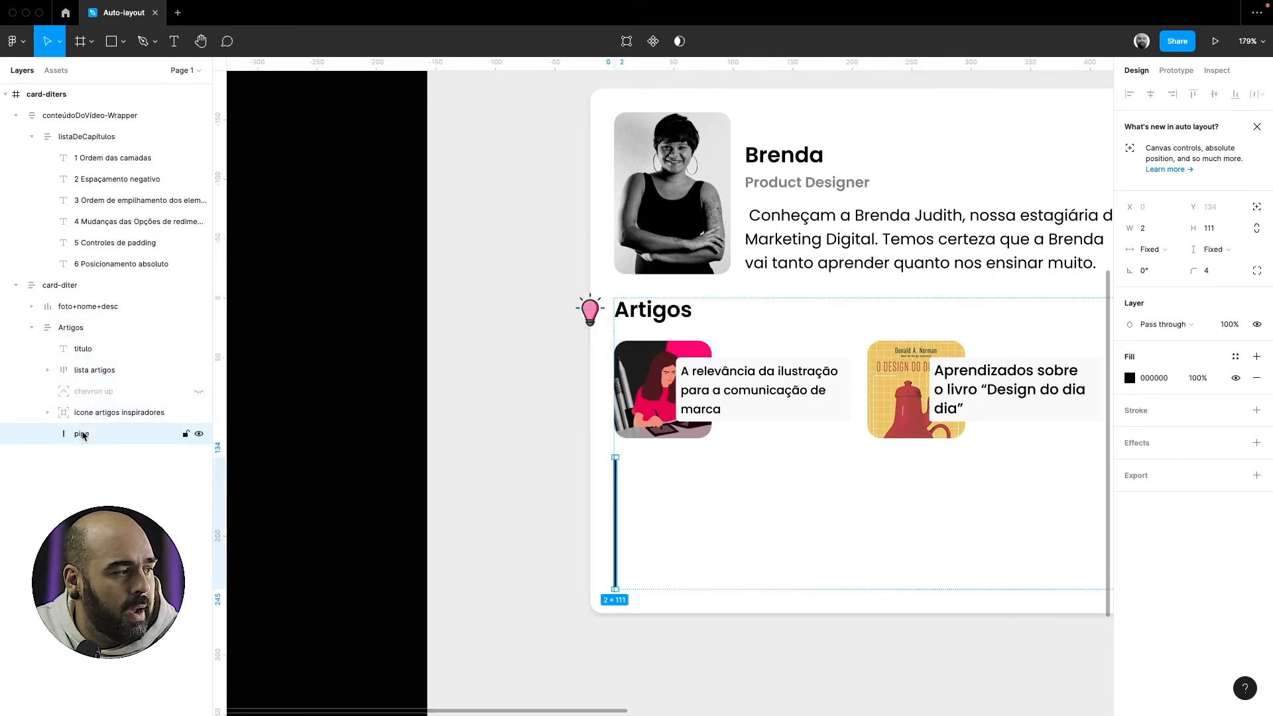
key("super+bracketright")
key("super+bracketright")
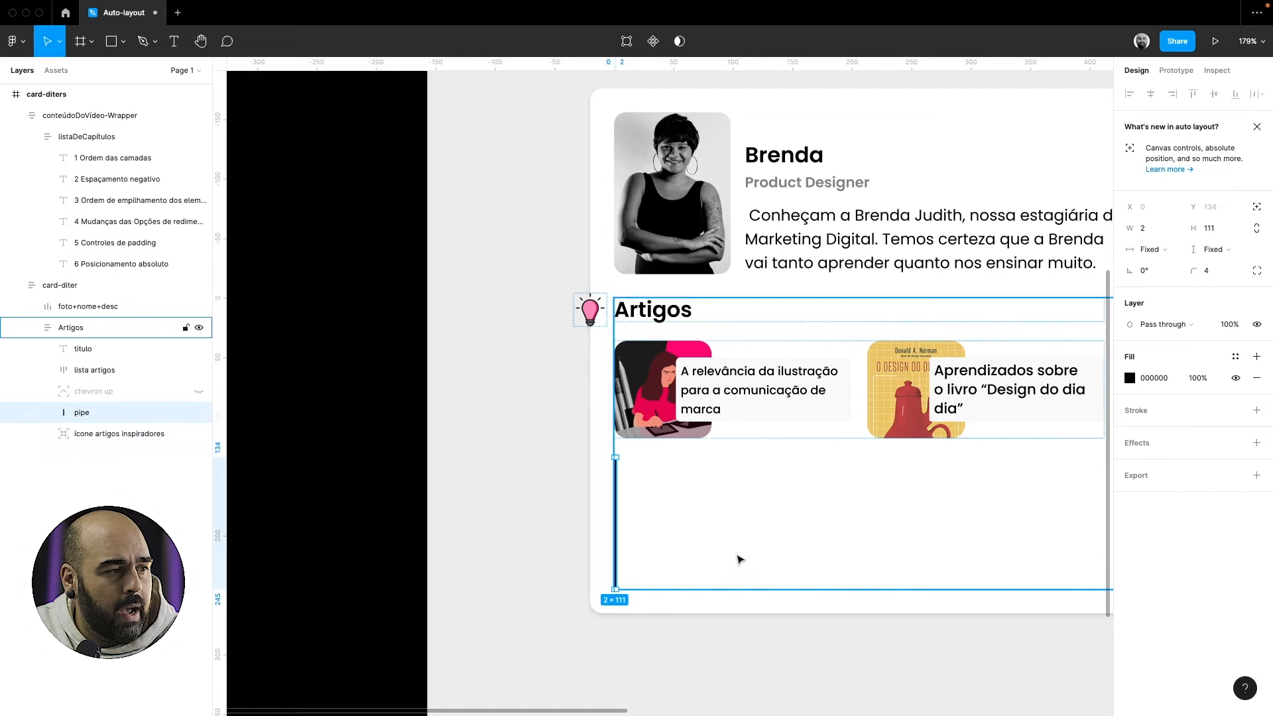
key("super+bracketleft")
key("super+bracketleft")
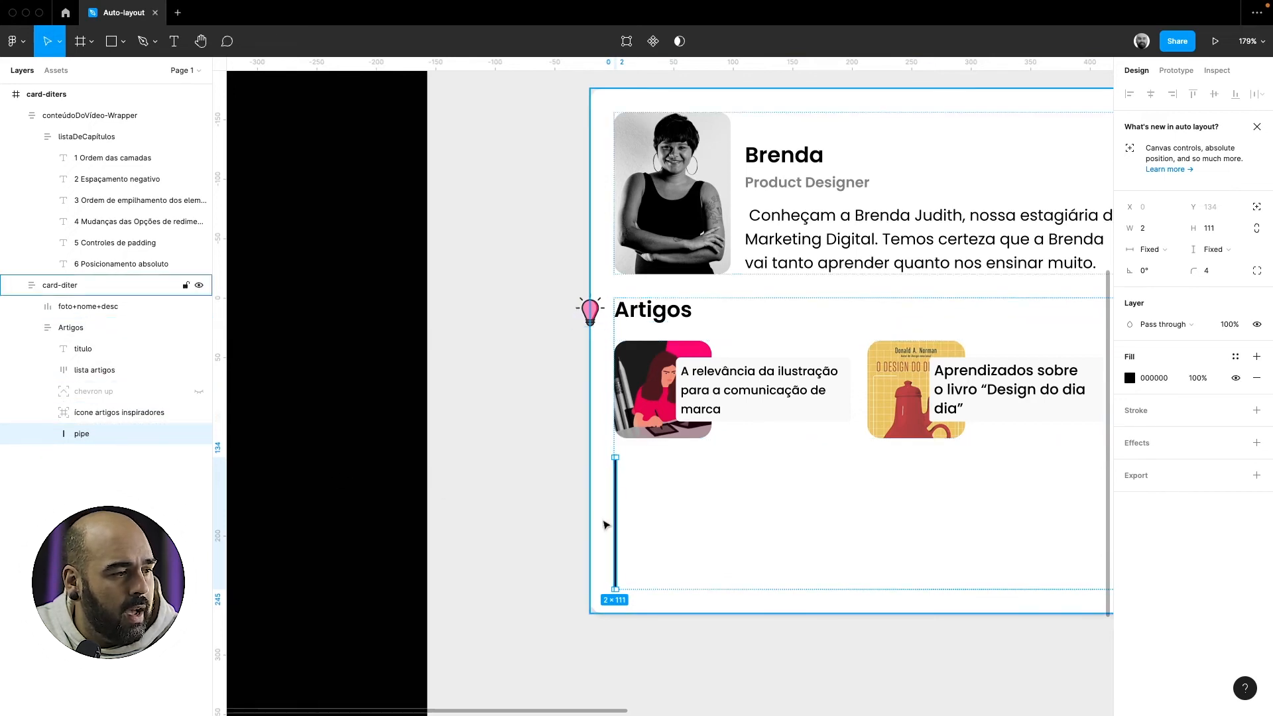
Try shifting the pipe up through the elements of the Artigos frame and return it to the end of the stack
left_click(528, 513)
left_click(615, 505)
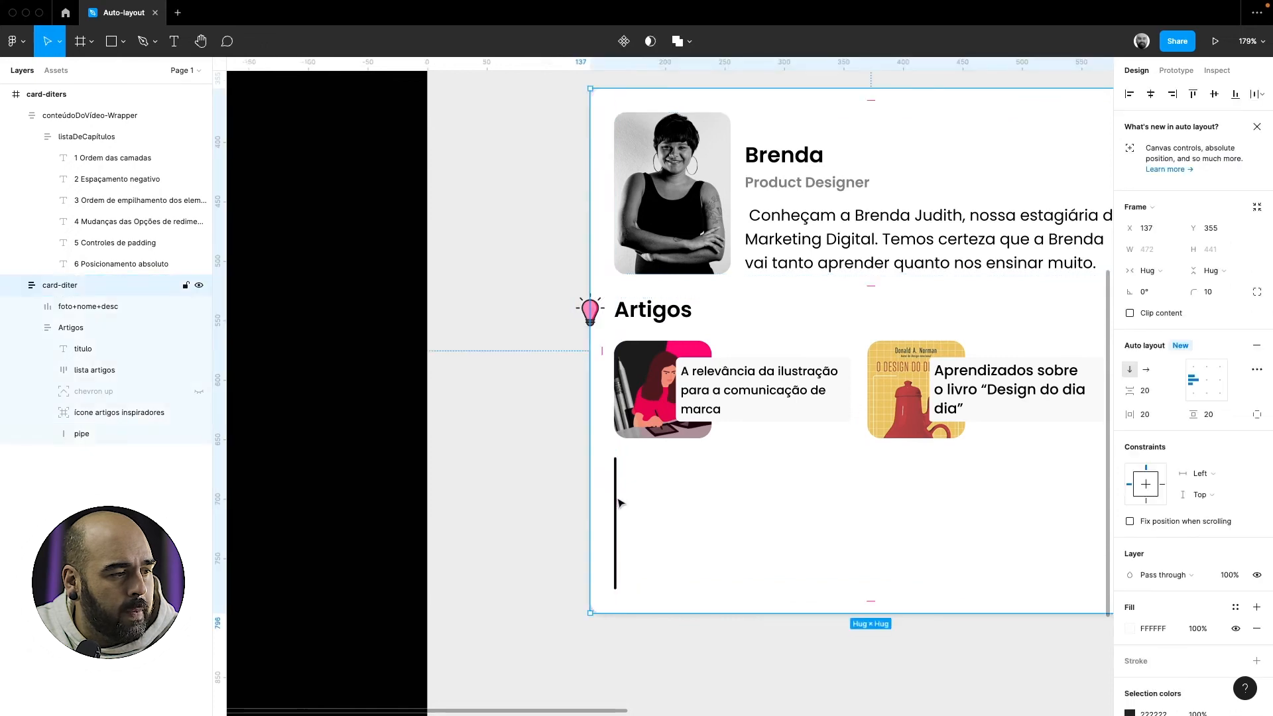
left_click(616, 497)
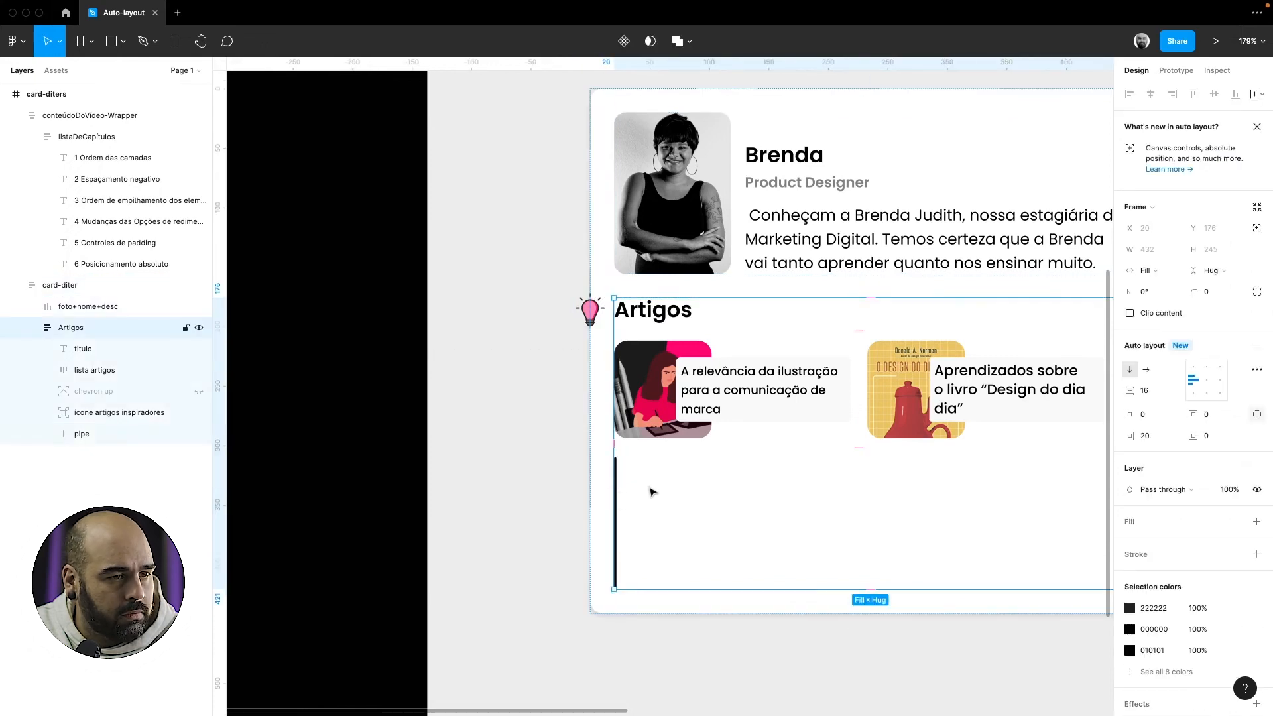
left_click(118, 431)
key("Up")
key("Up")
key("Up")
key("Up")
key("Down")
key("Down")
key("Down")
key("Down")
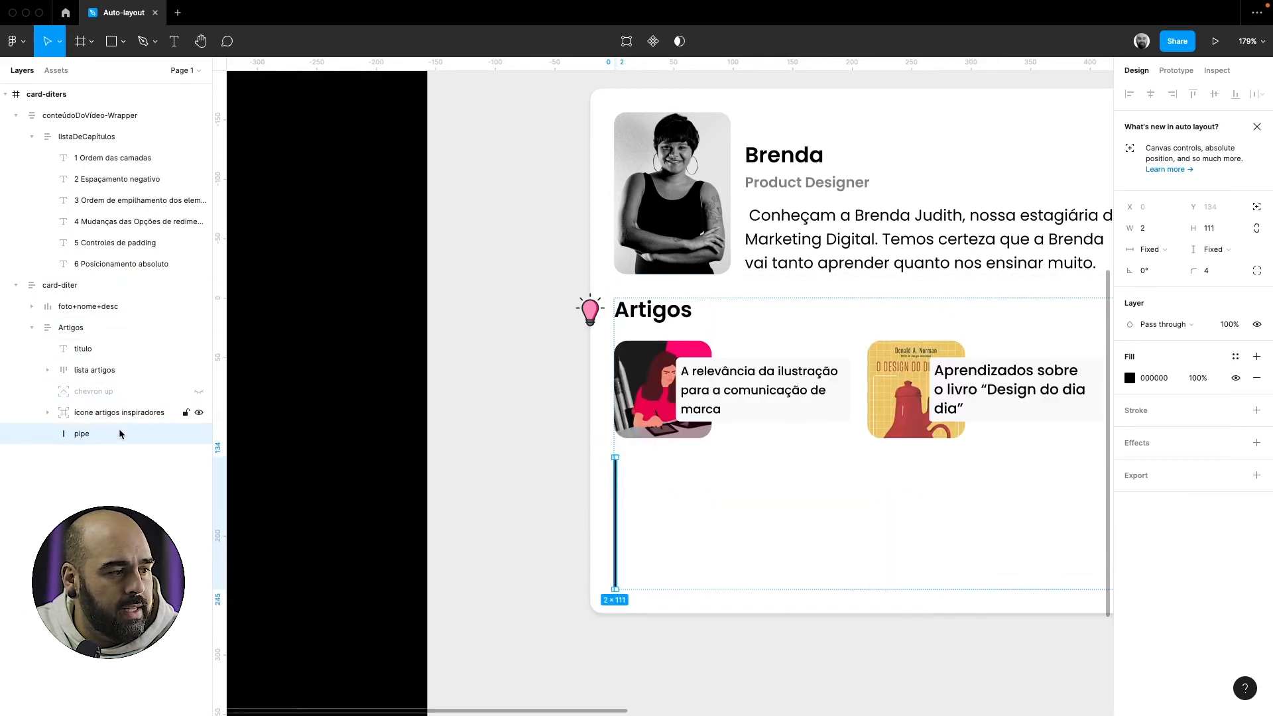
Give the pipe absolute position within the Artigos frame and move it to X -20, Y 14
left_click(1257, 207)
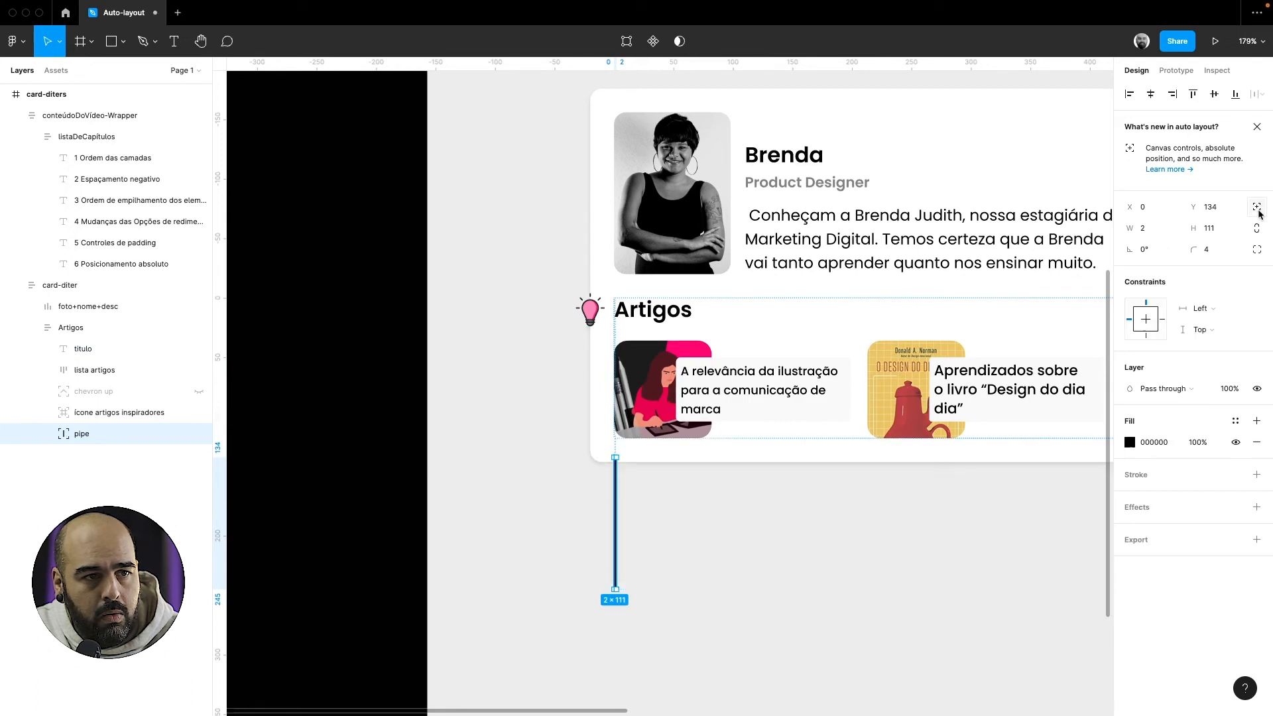
key("shift+Up")
key("shift+Up")
key("shift+Up")
key("shift+Up")
key("shift+Up")
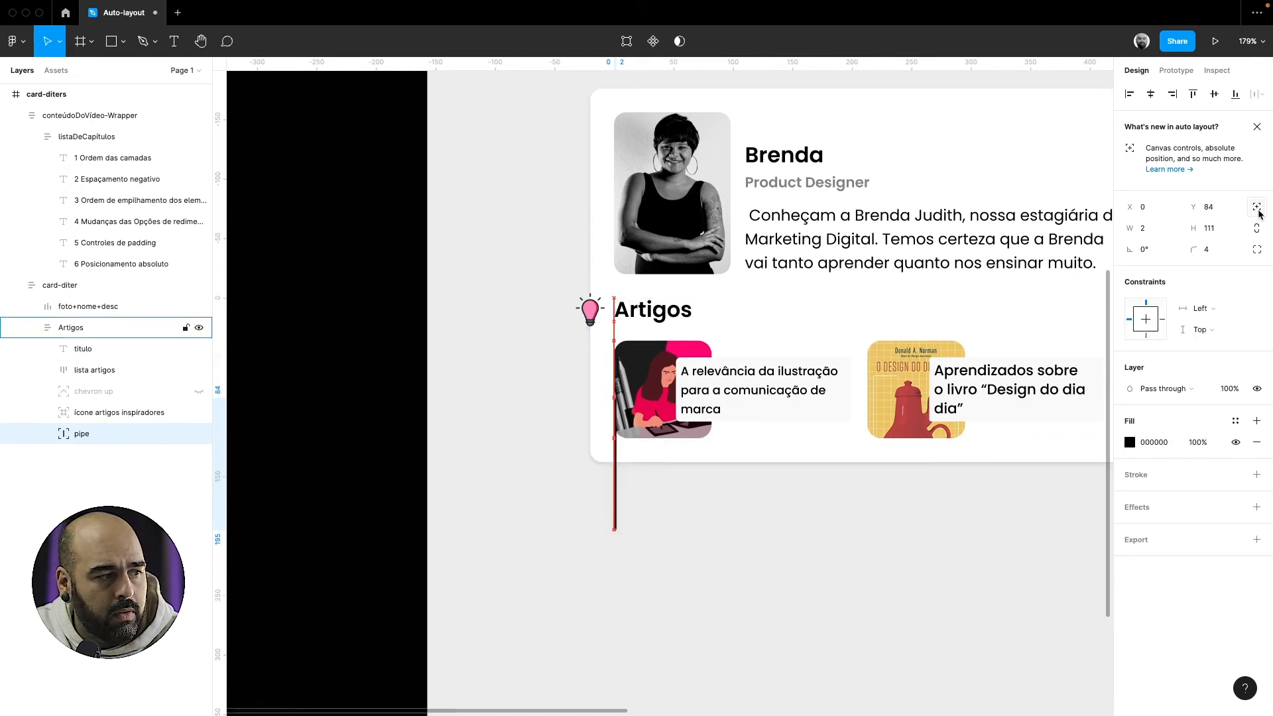
key("shift+Up")
key("shift+Up")
key("shift+Up")
key("shift+Up")
key("shift+Left")
key("shift+Left")
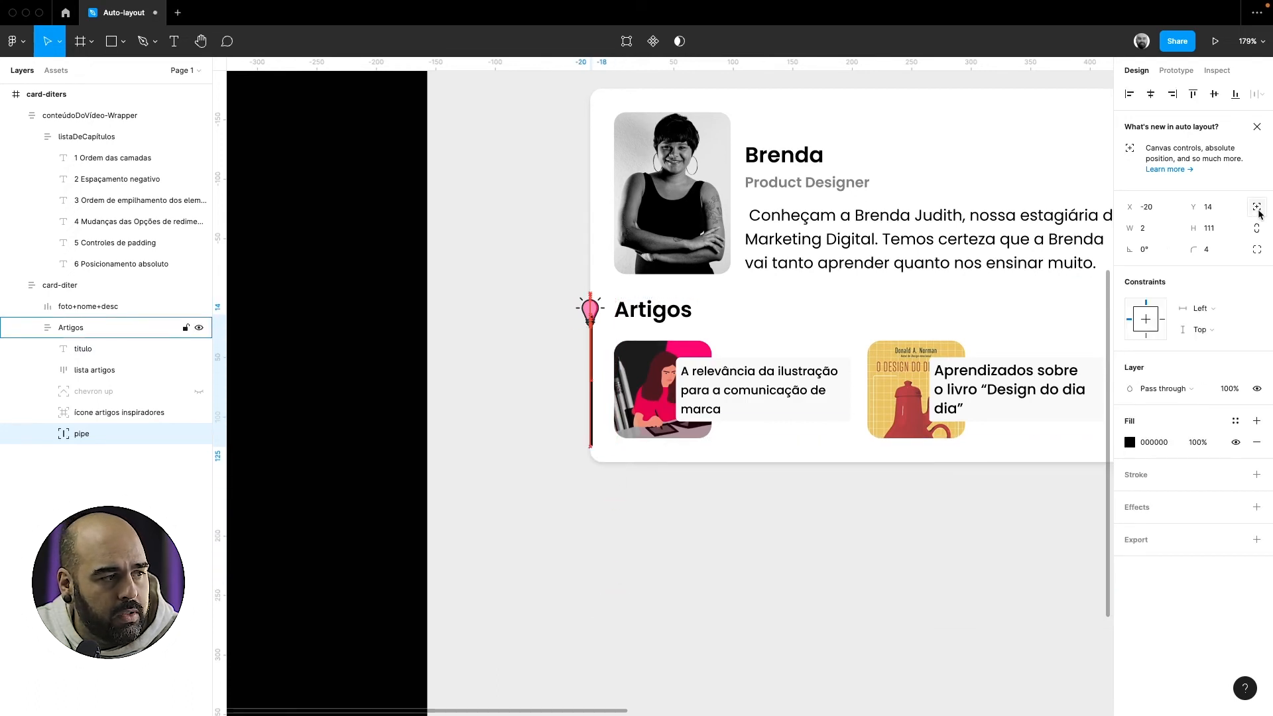
Nudge the pipe to X -21 so it is centred under the light bulb icon
scroll(623, 346, "up", 10)
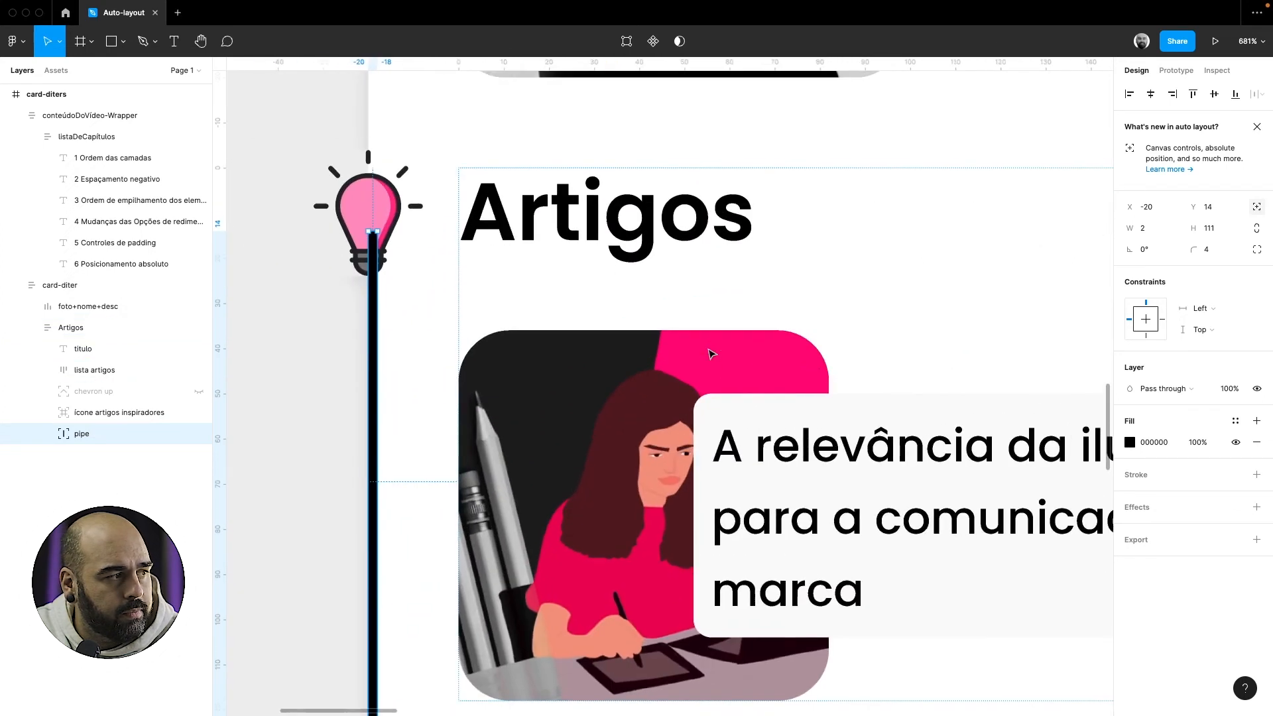
key("Left")
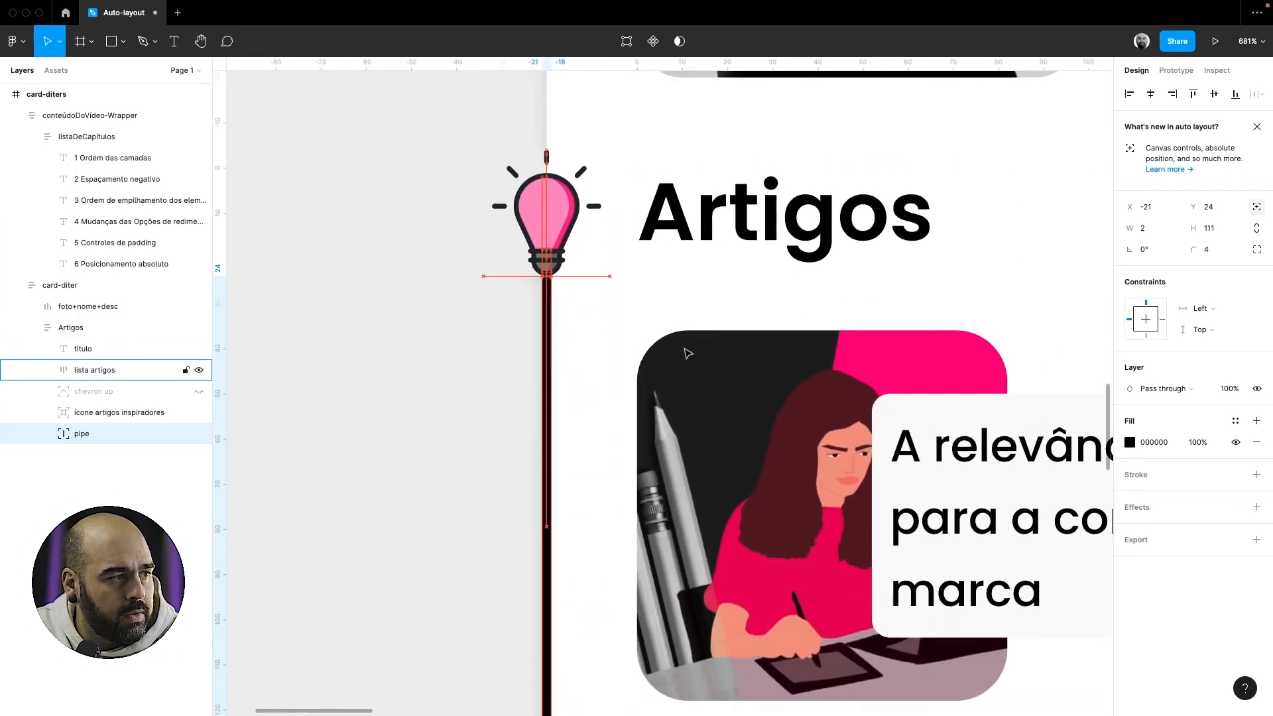
scroll(690, 356, "down", 3)
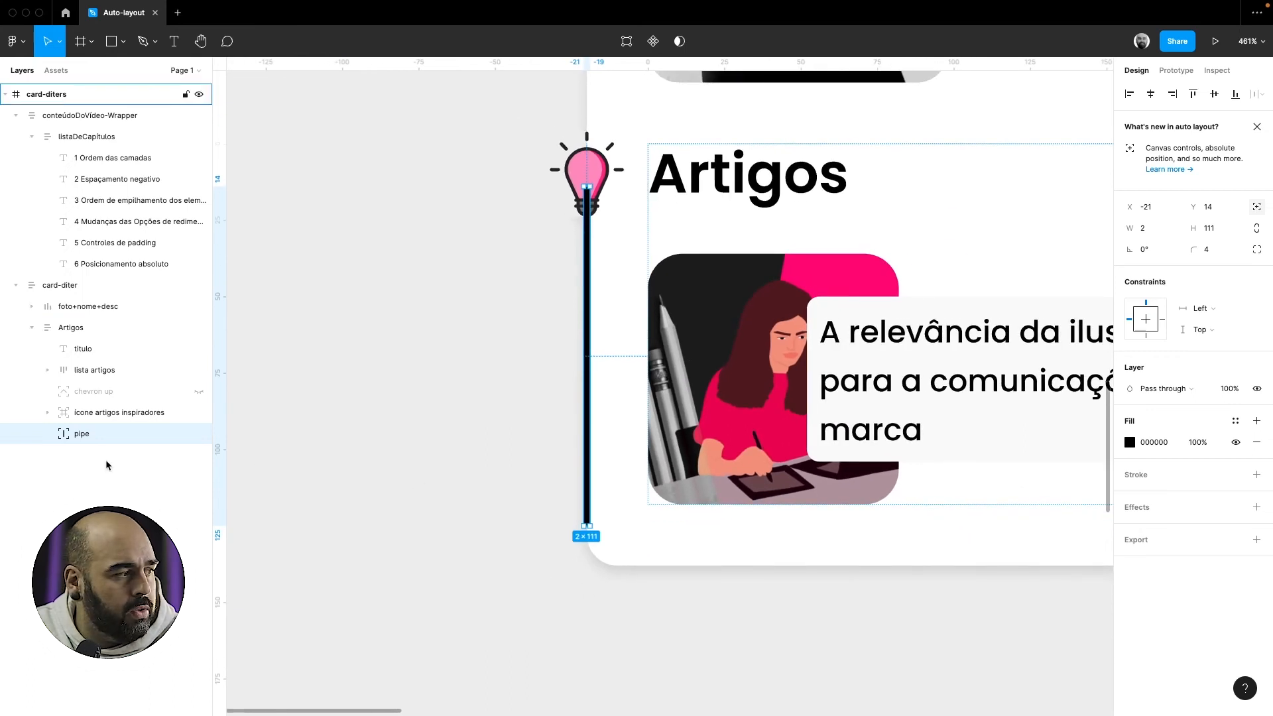
Place the pipe behind the light bulb icon and raise it to Y 7
key("super+bracketright")
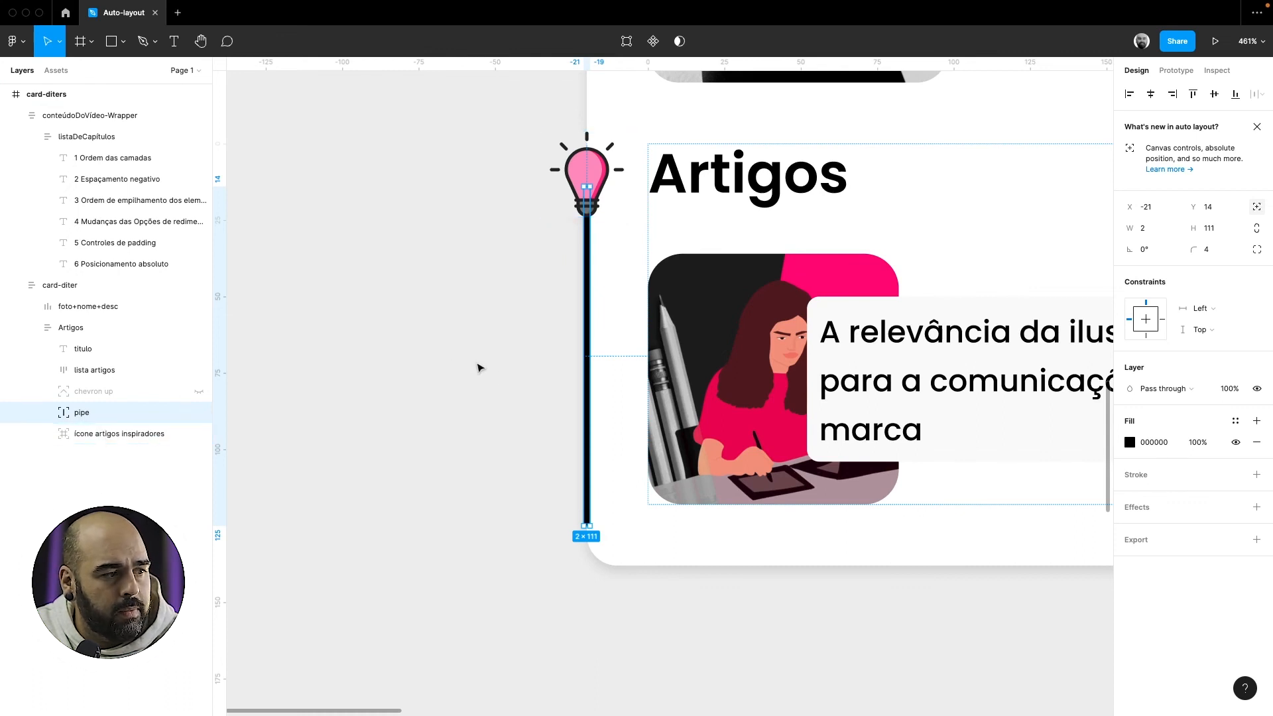
left_click_drag(586, 527, 586, 509)
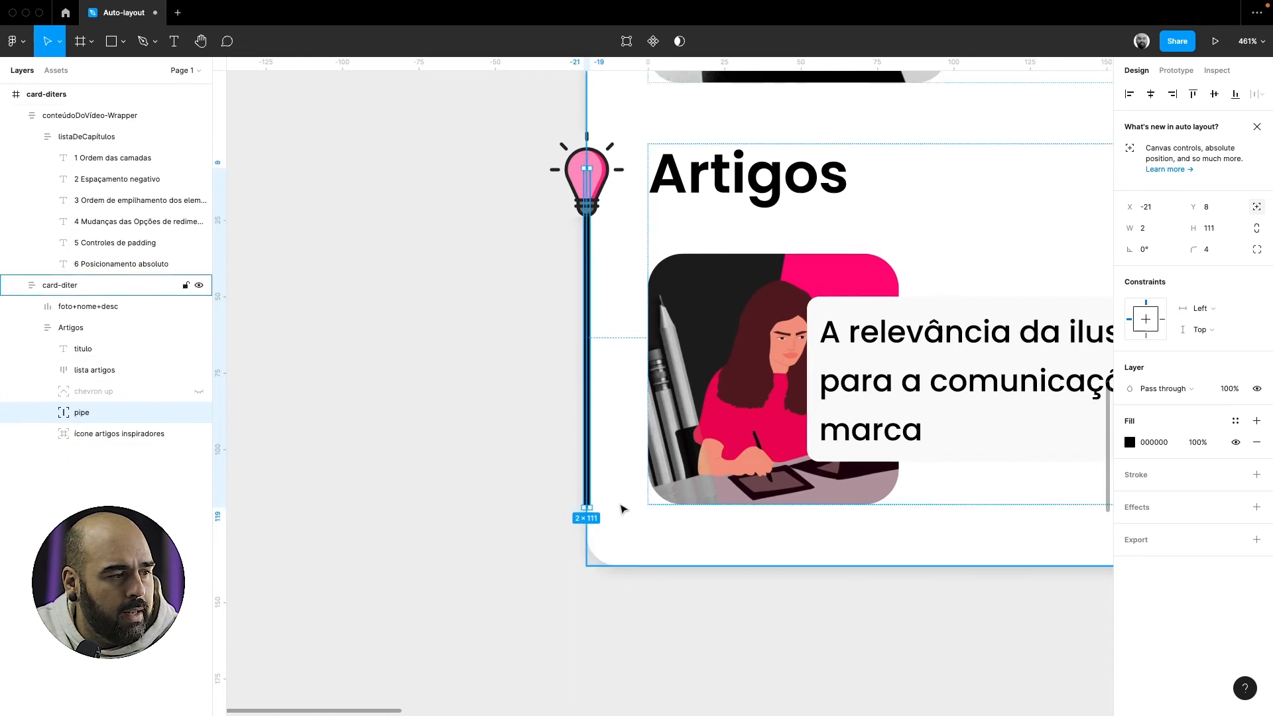
key("Up")
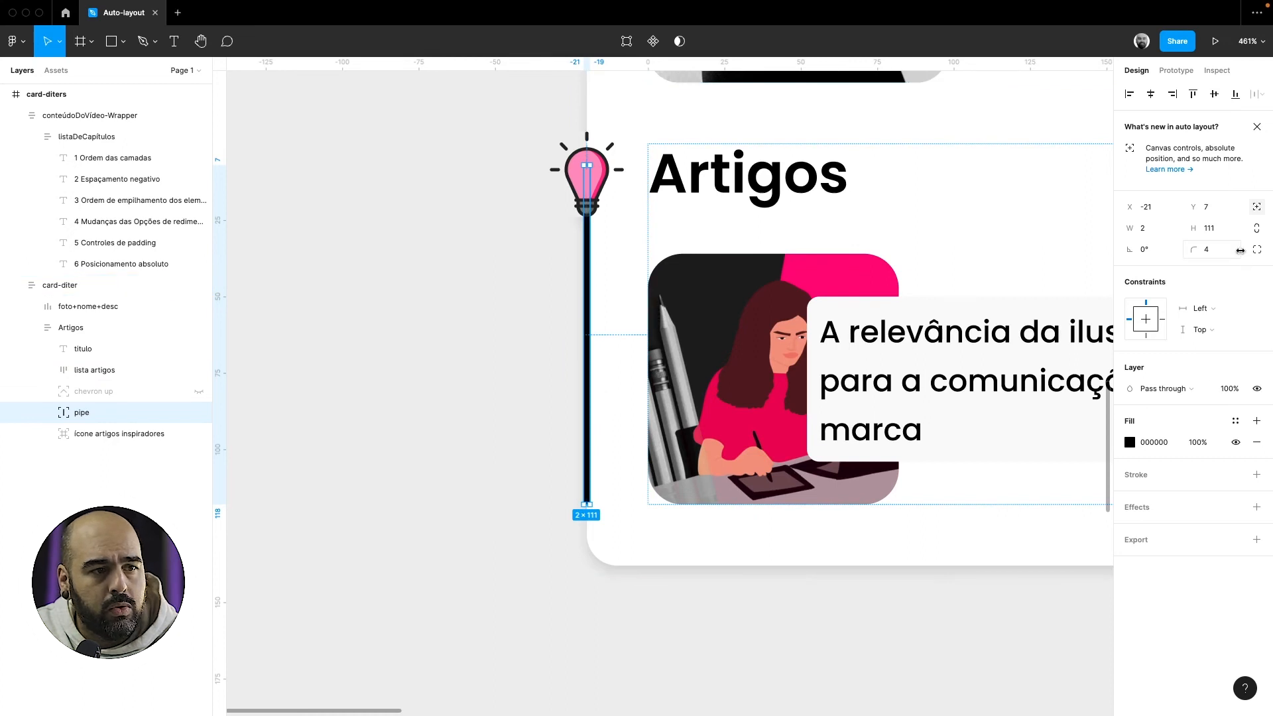
Set the pipe's vertical constraint to Top and bottom within the Artigos frame
left_click(1199, 309)
left_click(1202, 309)
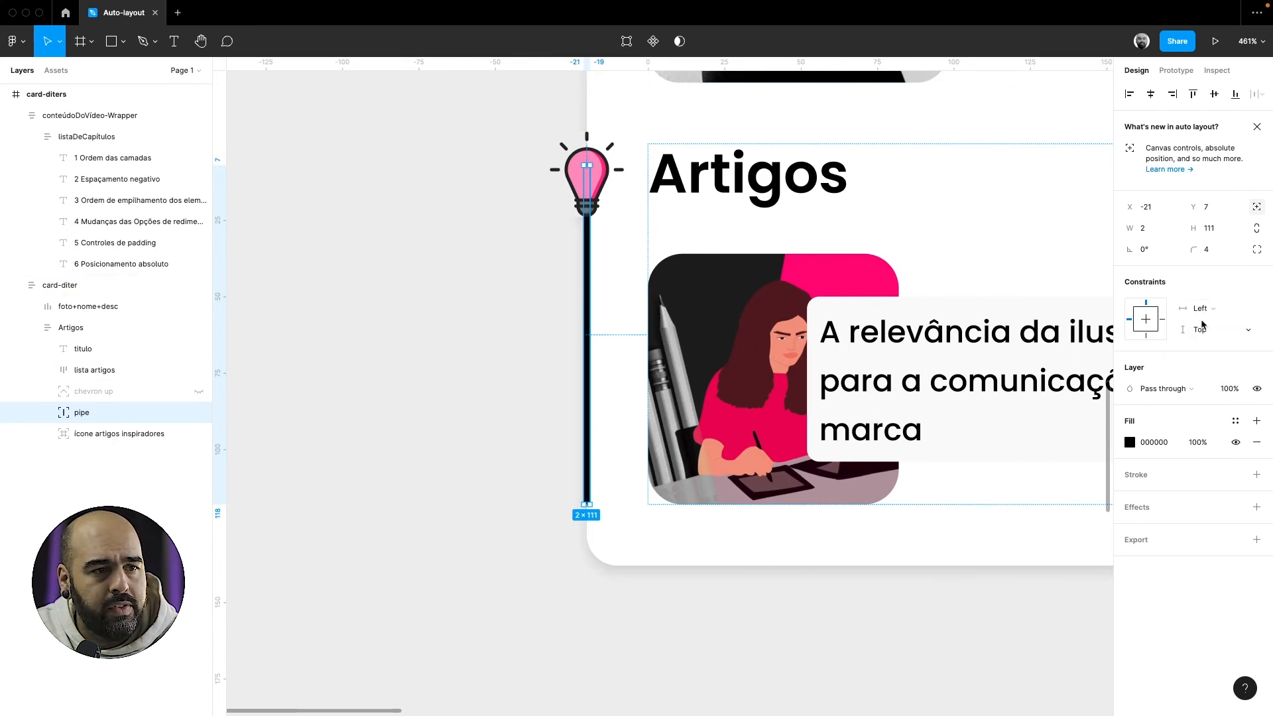
left_click(1201, 330)
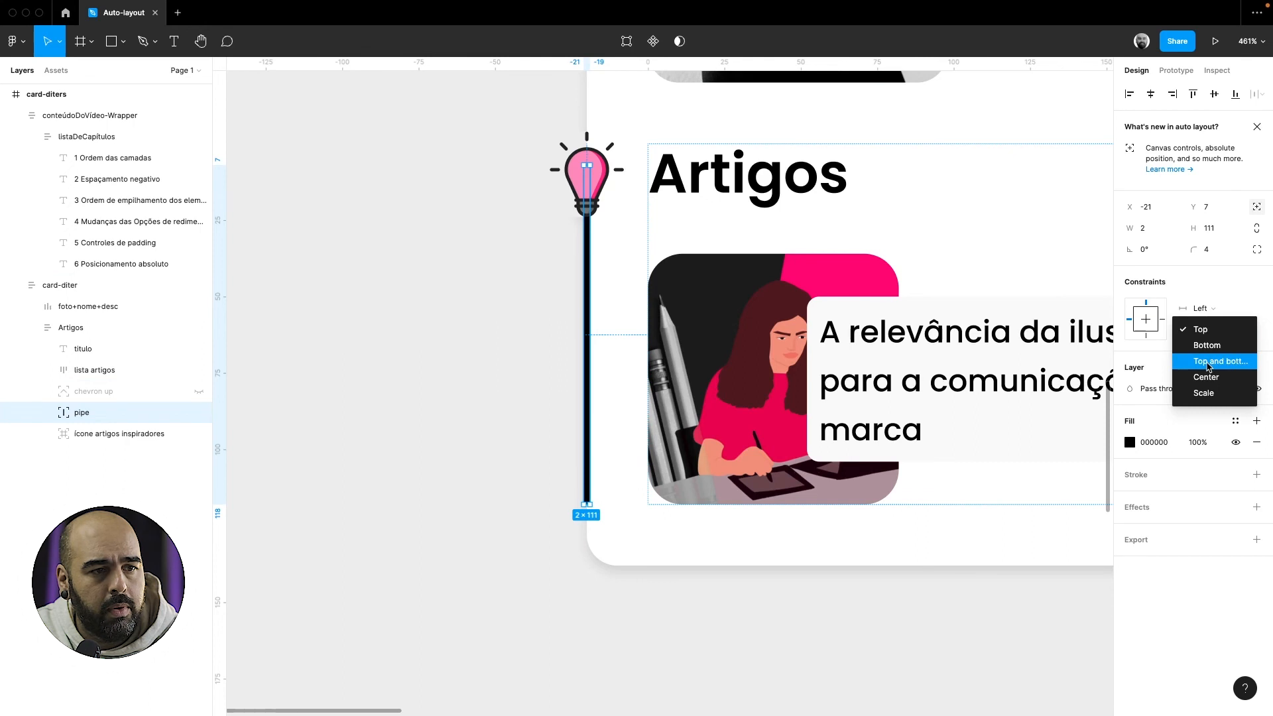
left_click(1208, 361)
scroll(571, 394, "down", 5)
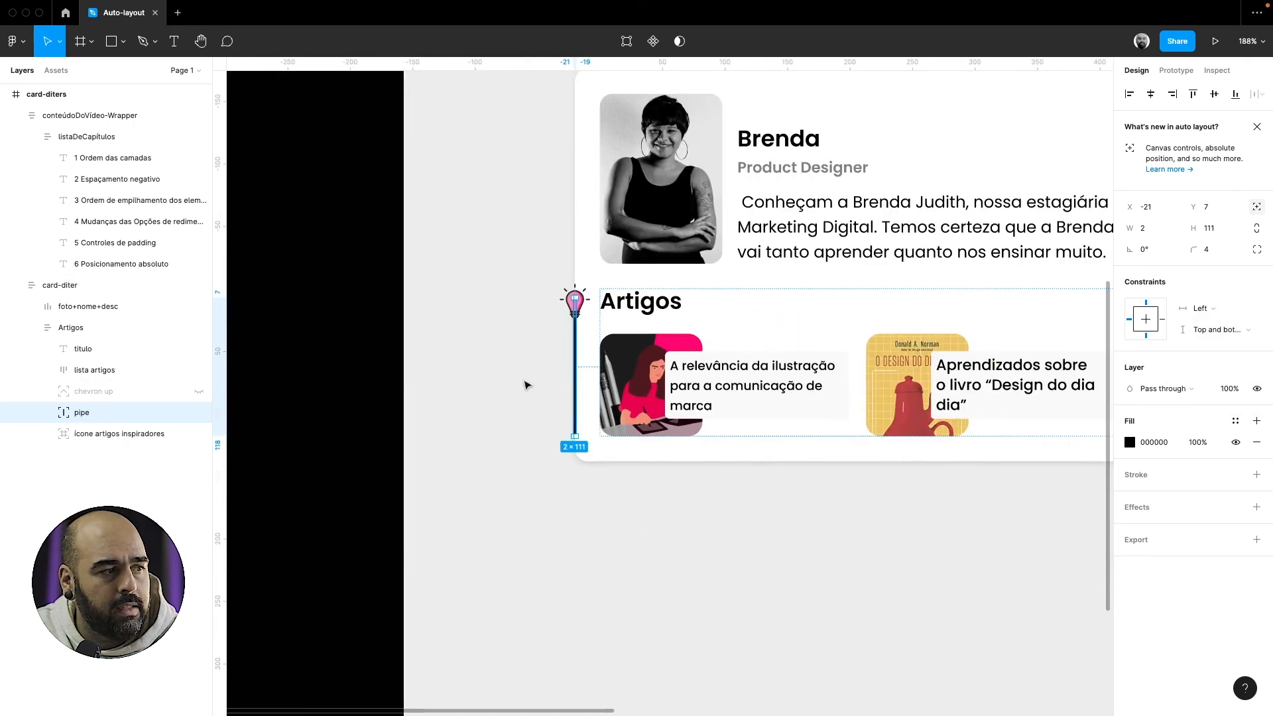
left_click(526, 385)
Duplicate the lista artigos row three times in the Artigos frame and check the lower end of the pipe
left_click(628, 395)
double_click(628, 394)
double_click(629, 395)
key("ctrl+d")
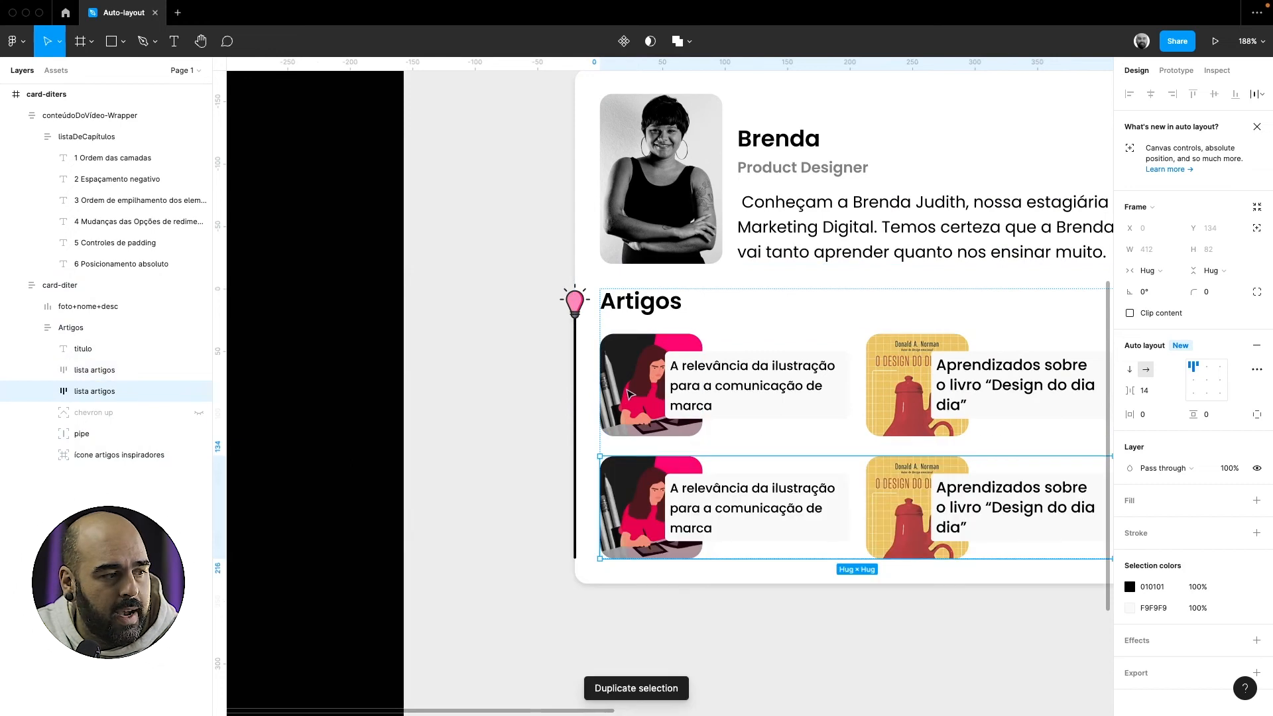
key("ctrl+d")
scroll(629, 394, "down", 3)
scroll(627, 394, "down", 4)
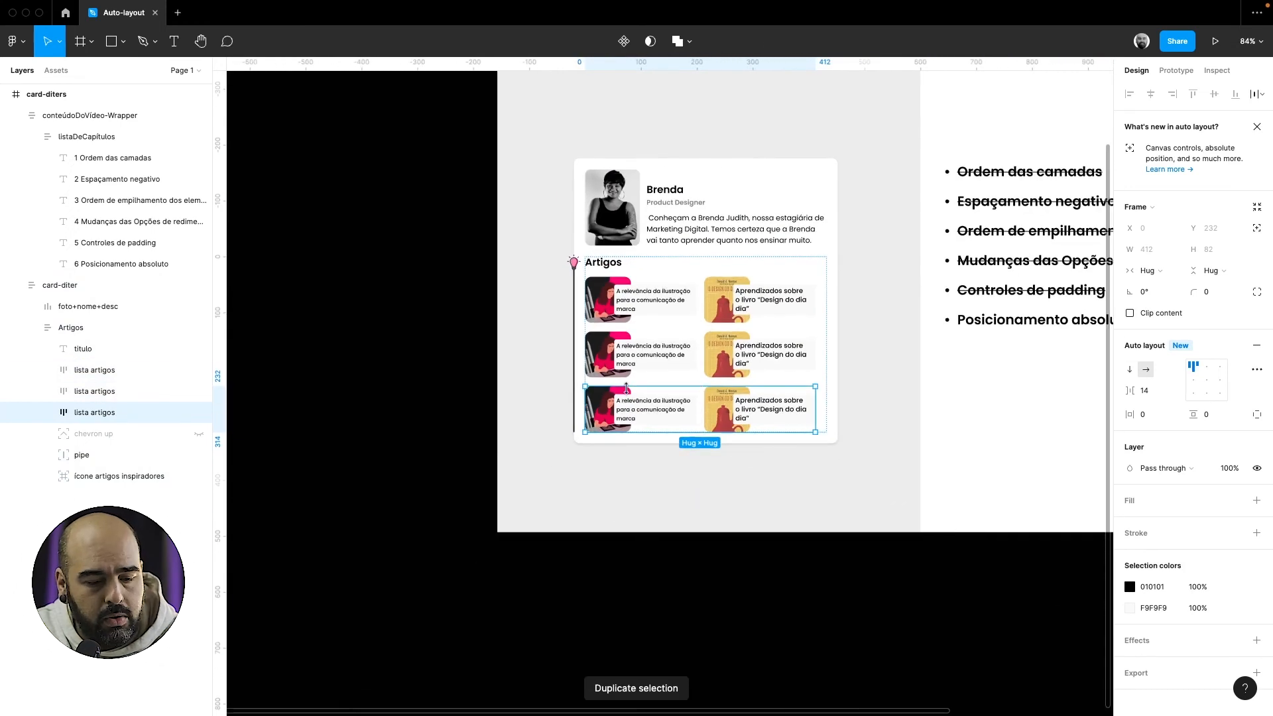
key("ctrl+d")
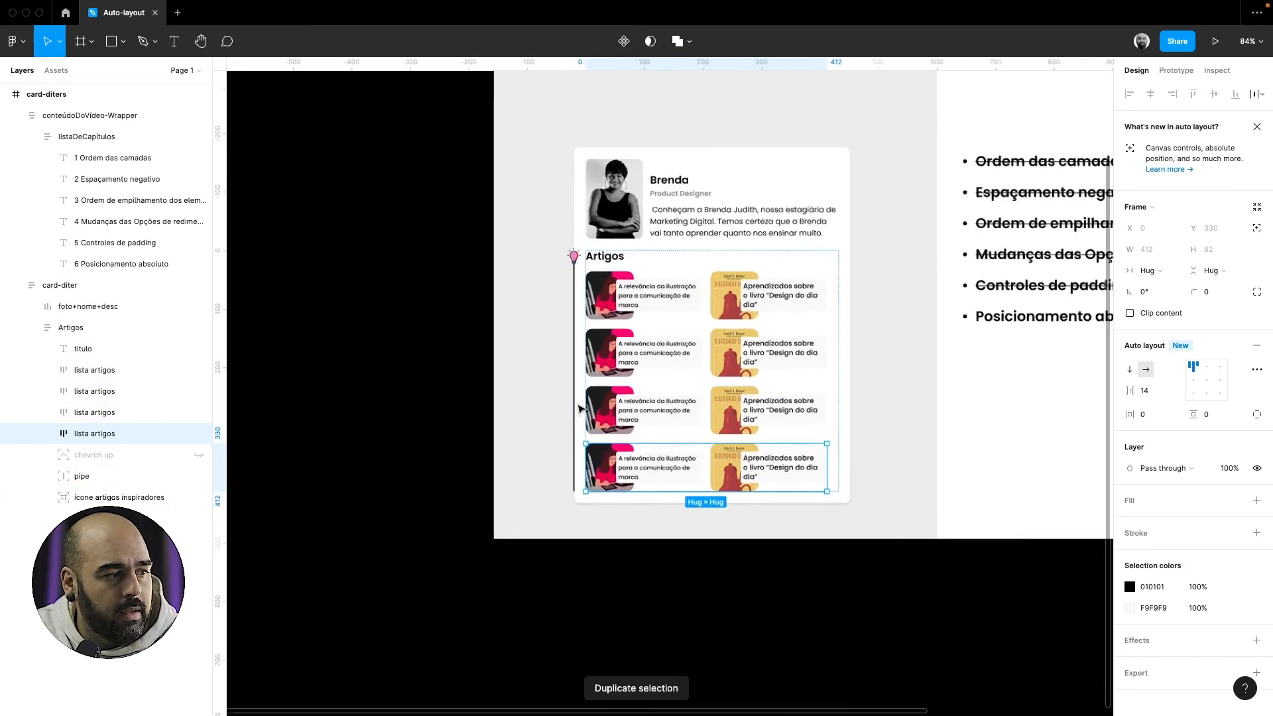
scroll(575, 485, "up", 5)
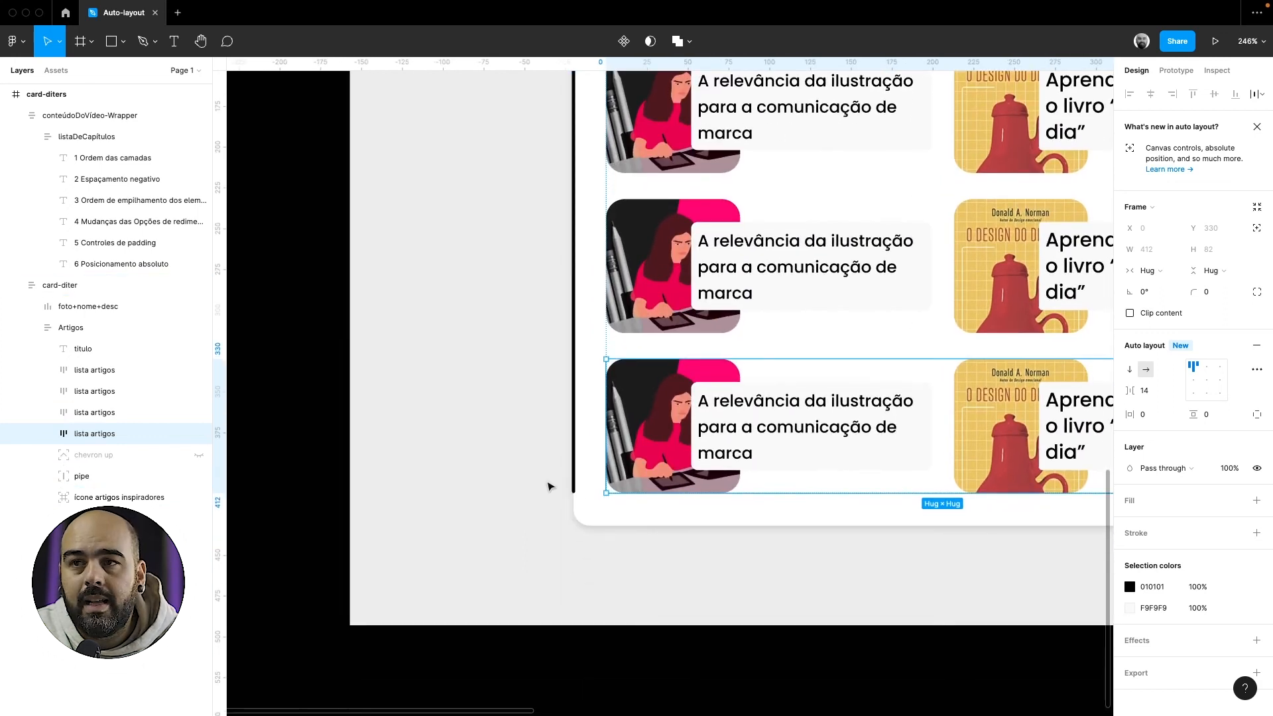
scroll(548, 487, "up", 4)
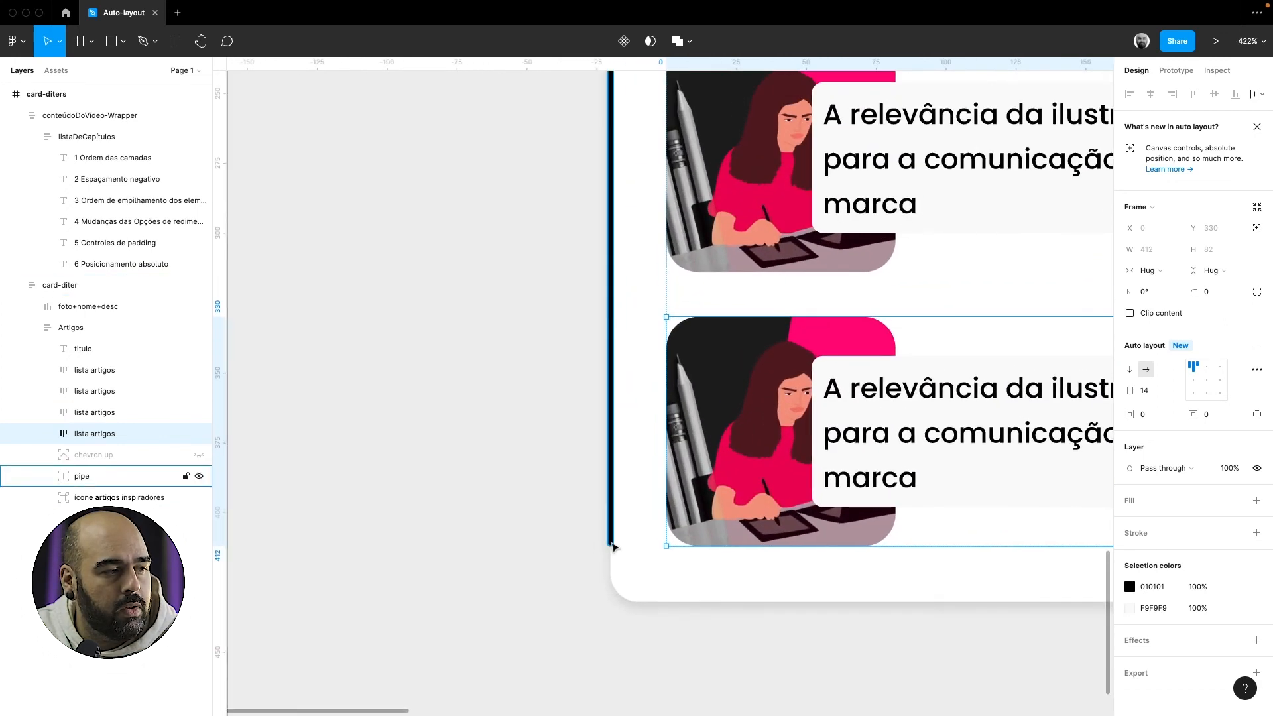
scroll(610, 544, "up", 2)
scroll(612, 548, "down", 6)
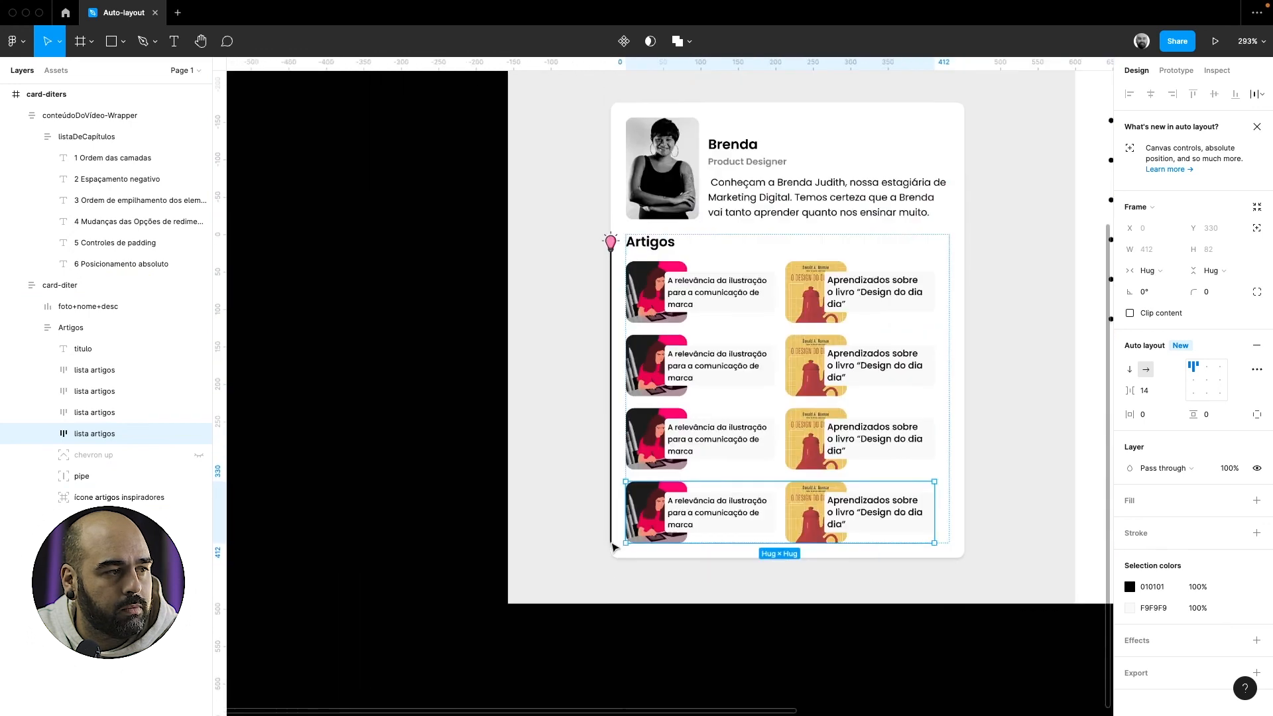
Delete all four lista artigos rows from the Artigos frame and check the pipe behind the light bulb icon
scroll(613, 547, "right", 1)
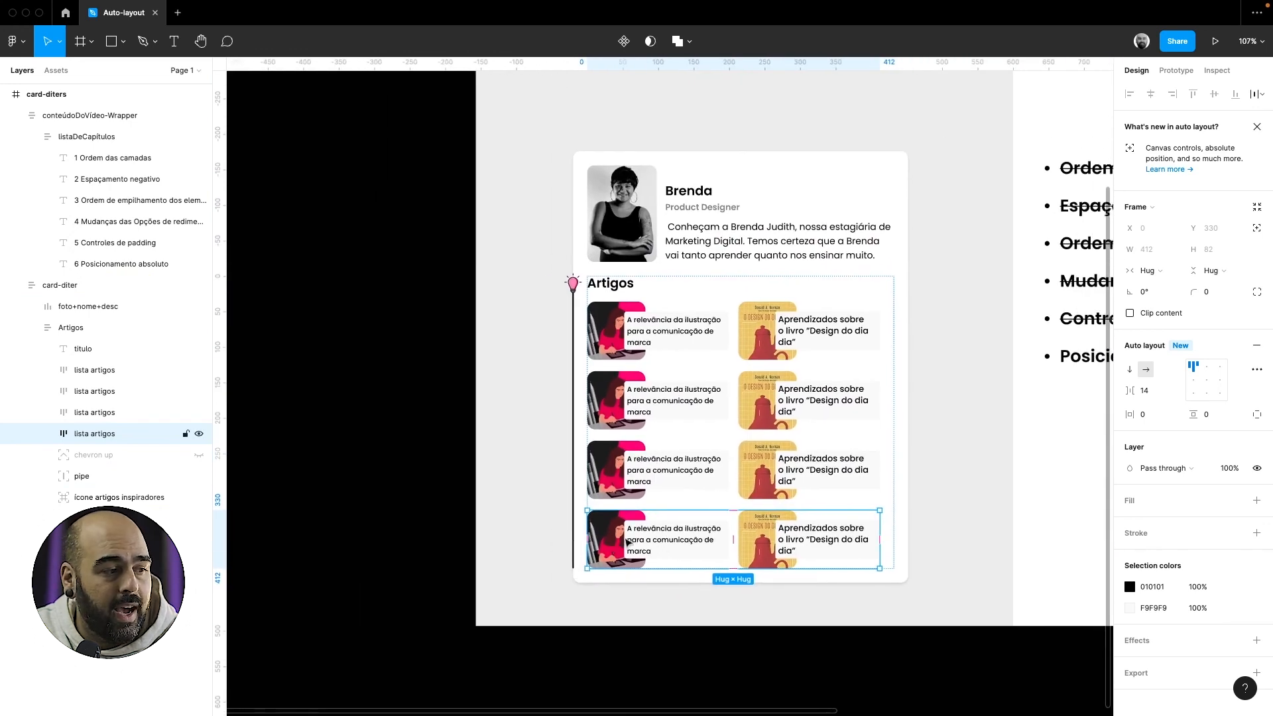
left_click(615, 474, "shift")
left_click(616, 406, "shift")
left_click(615, 326, "shift")
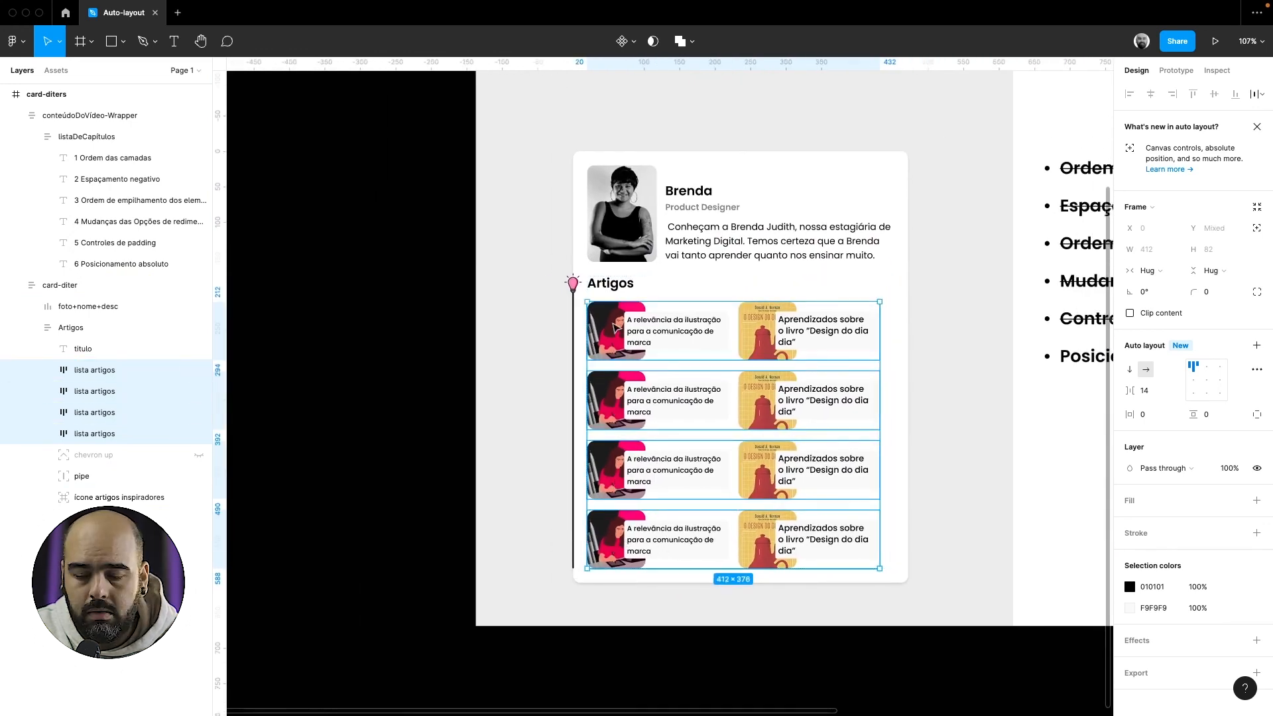
key("Delete")
scroll(568, 299, "up", 7)
left_click(584, 287)
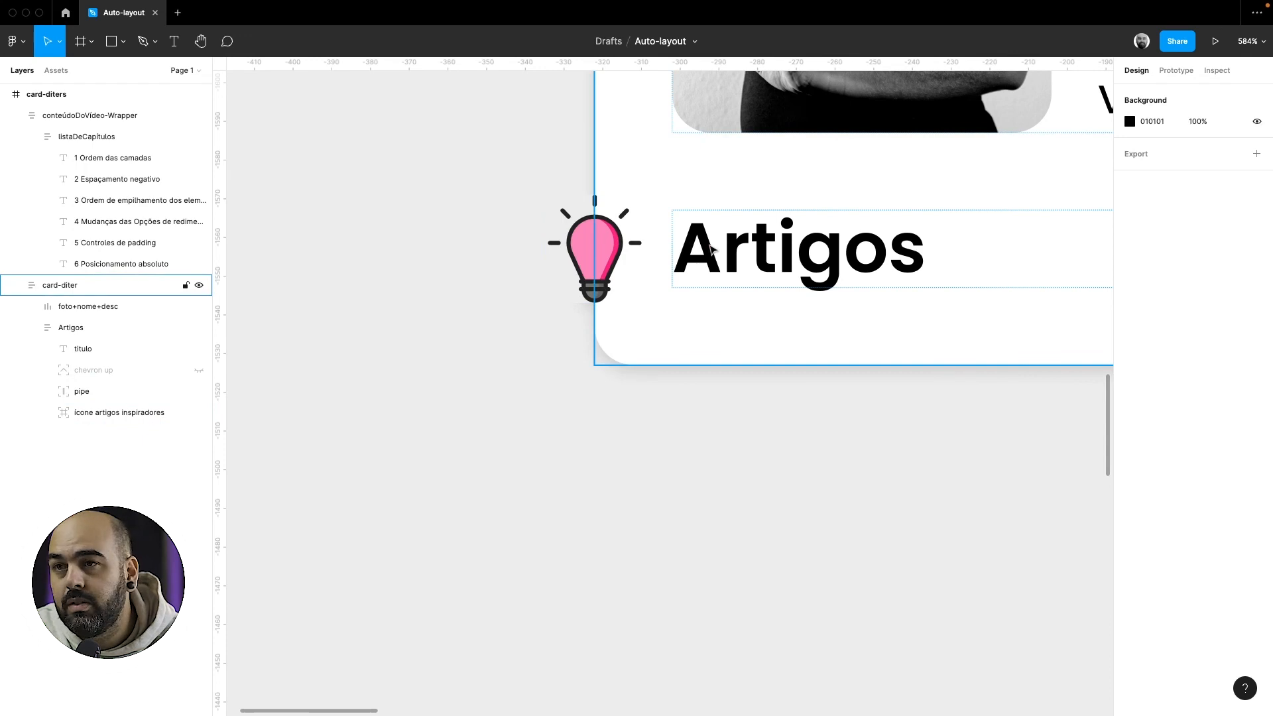
scroll(710, 248, "down", 3)
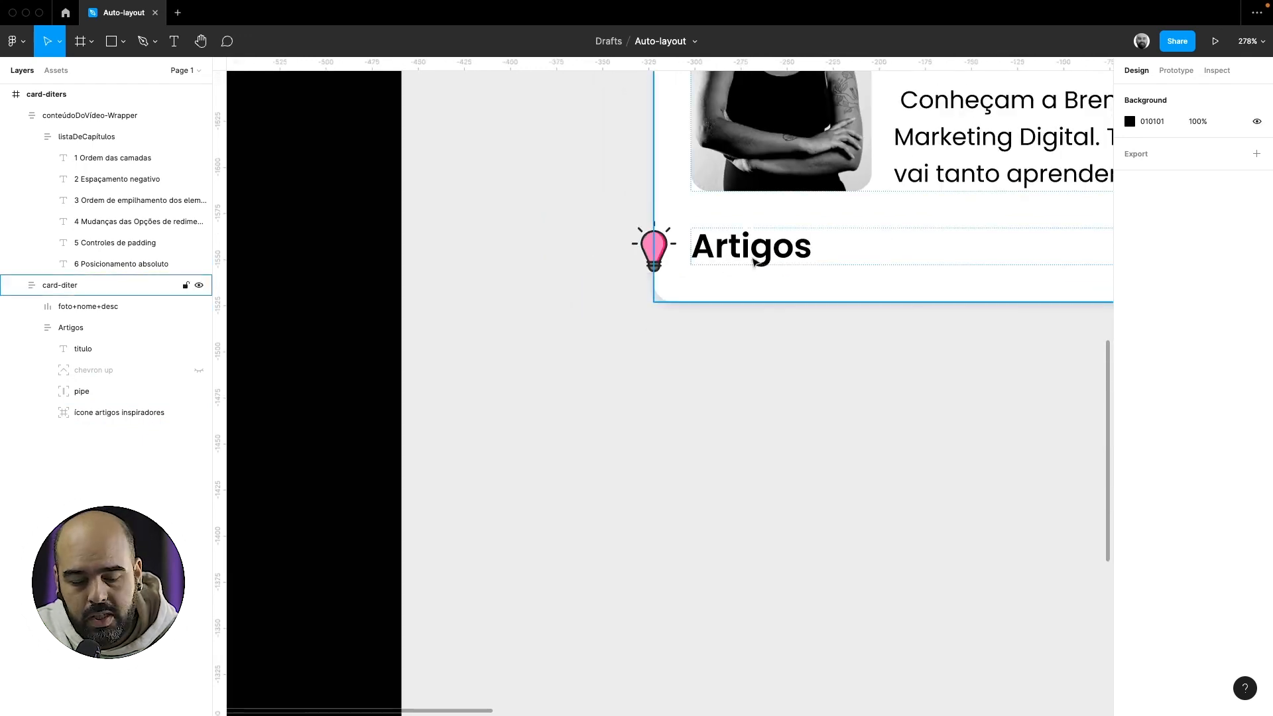